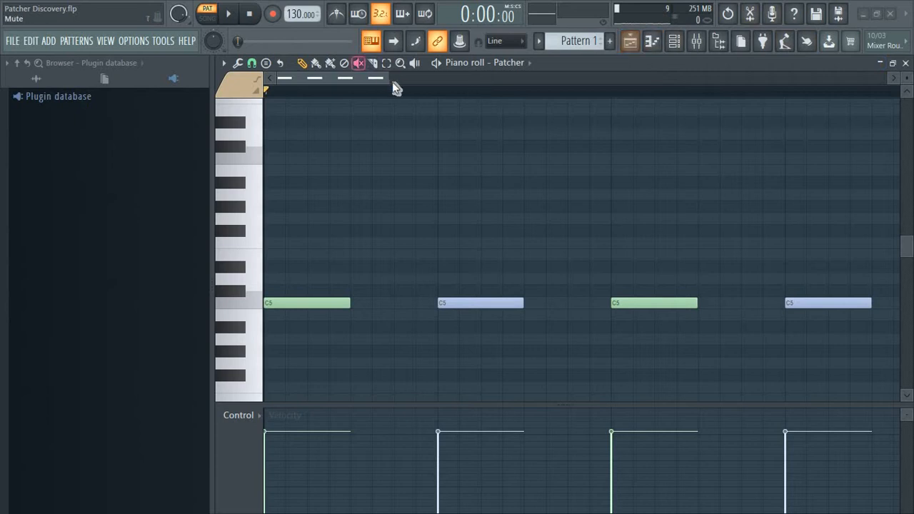
Step: Examine the green and blue C5 notes of the Patcher channel in the piano roll across the full bar
mouse_move(388, 80)
mouse_down()
mouse_move(432, 86)
mouse_move(388, 80)
mouse_up()
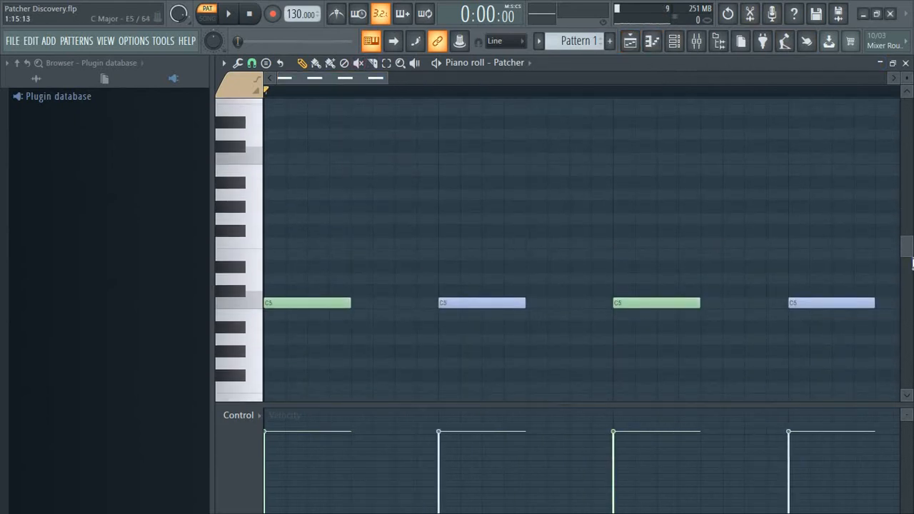
drag(907, 255, 906, 256)
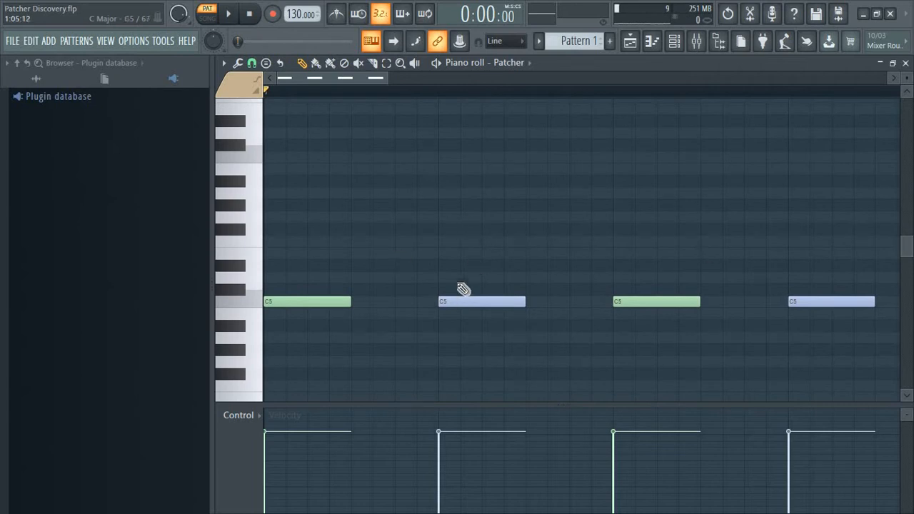
click(447, 305)
click(329, 303)
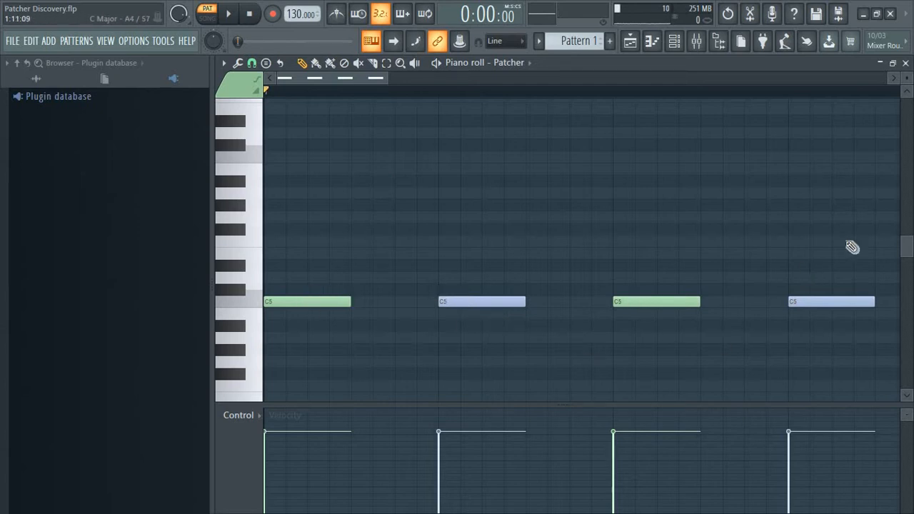
scroll(910, 245, down, 2)
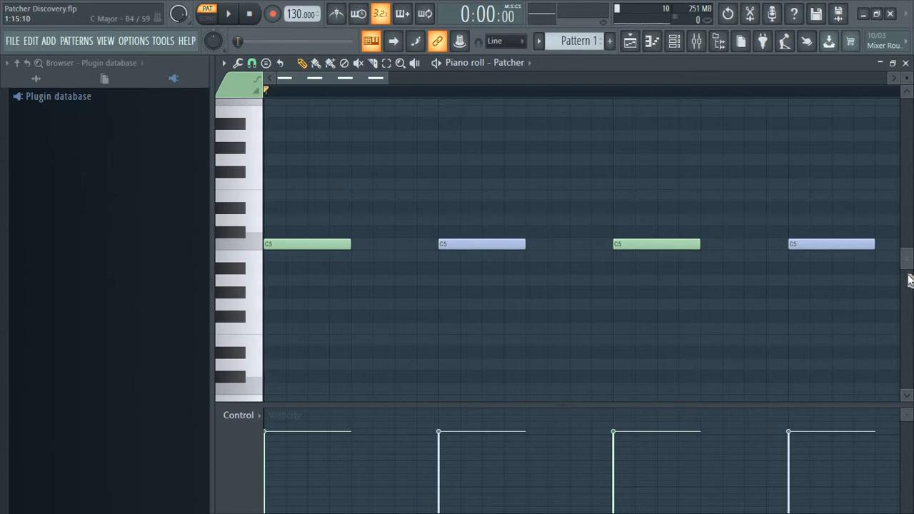
drag(910, 266, 910, 264)
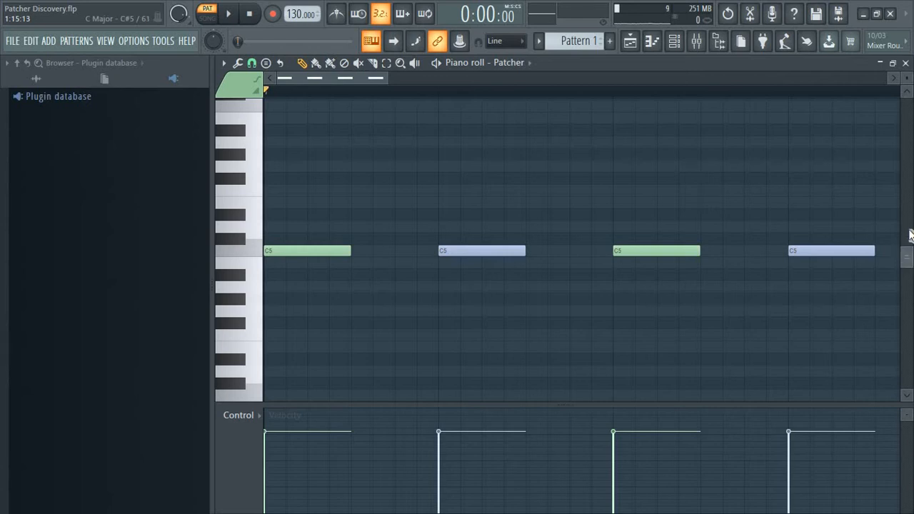
drag(910, 231, 909, 260)
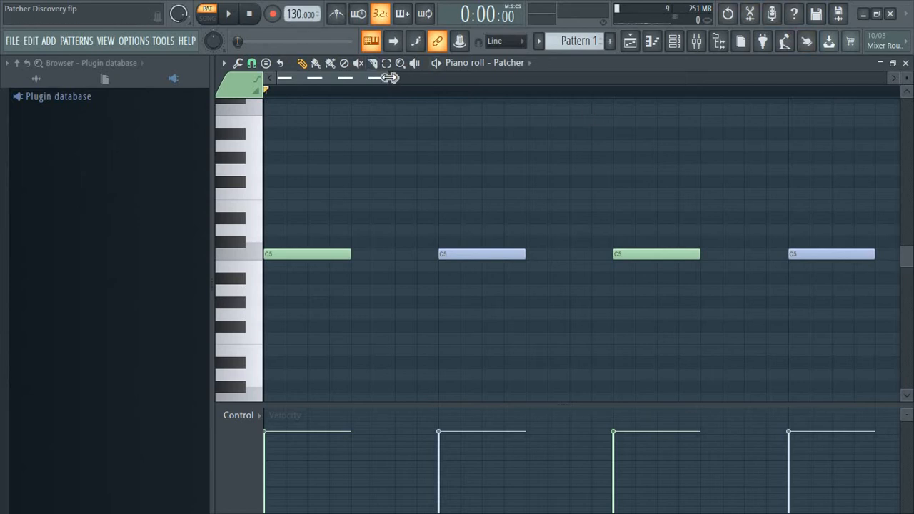
drag(386, 78, 412, 86)
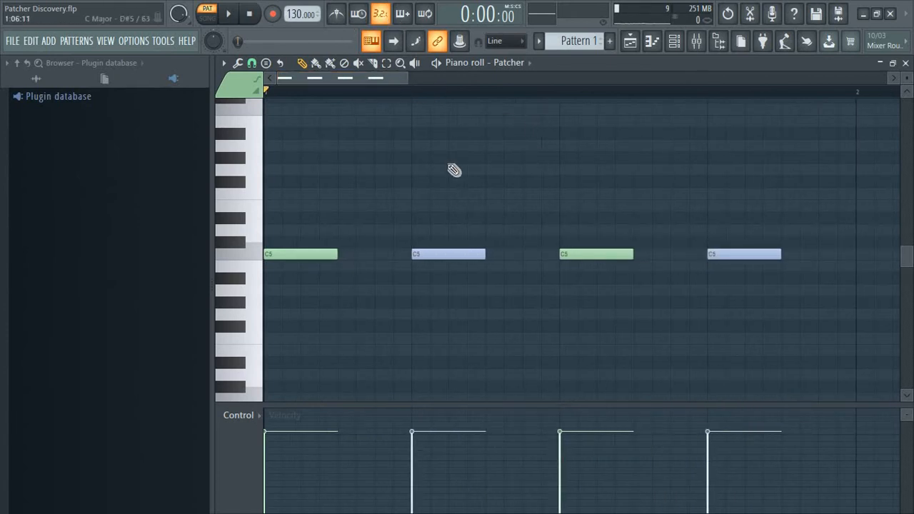
Step: Show the channel rack and review the existing Patcher channel's module map, closing it when done
click(674, 41)
drag(455, 209, 461, 154)
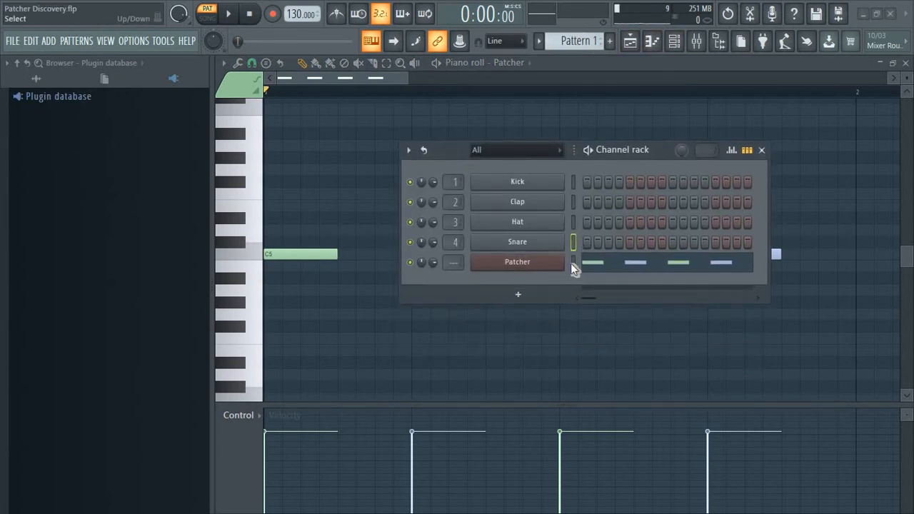
click(522, 262)
drag(461, 158, 649, 198)
drag(453, 137, 355, 105)
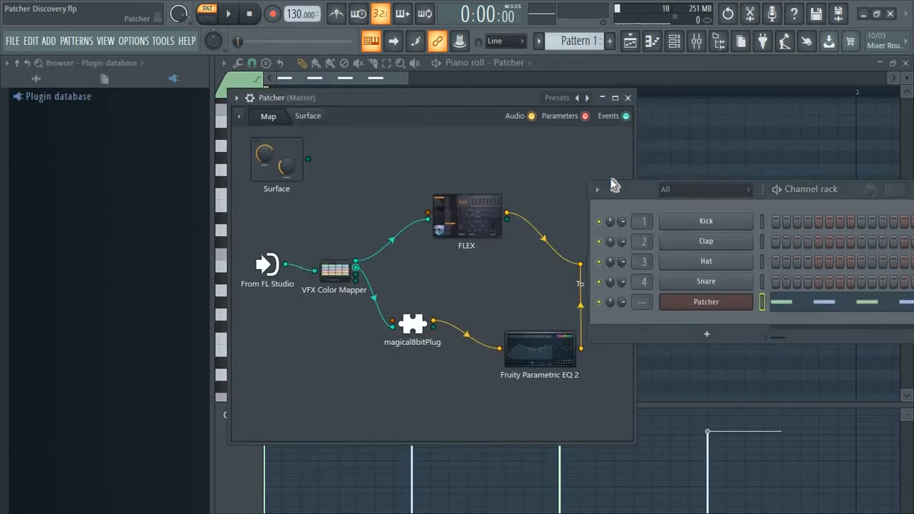
drag(652, 193, 671, 188)
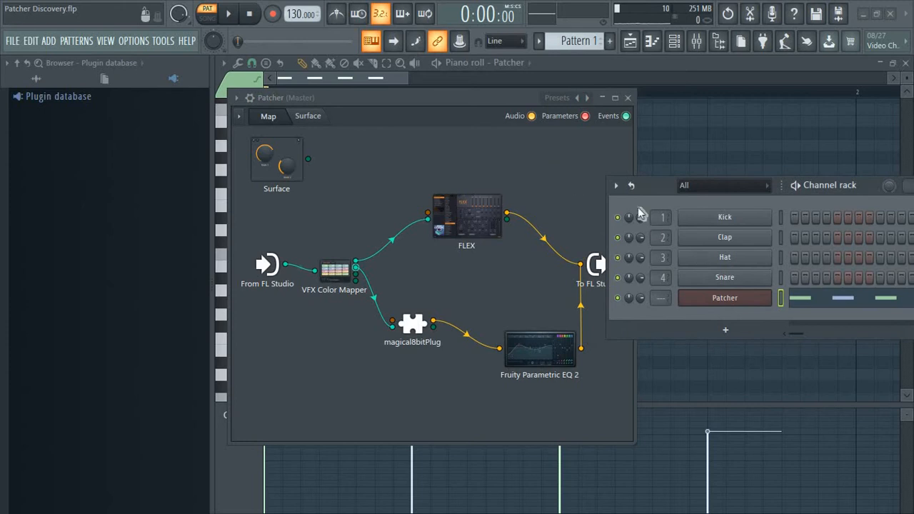
click(628, 97)
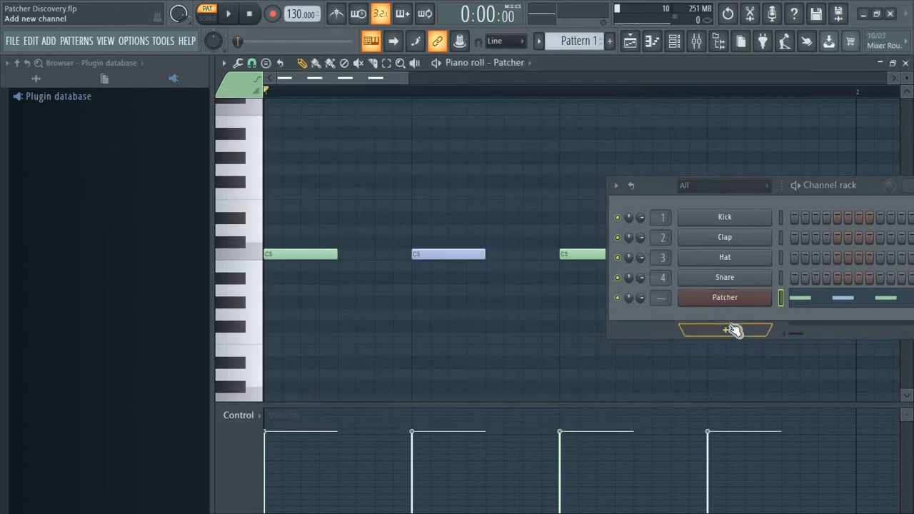
Step: Add a new Patcher channel to the channel rack and arrange its map window beside the rack
drag(659, 193, 569, 138)
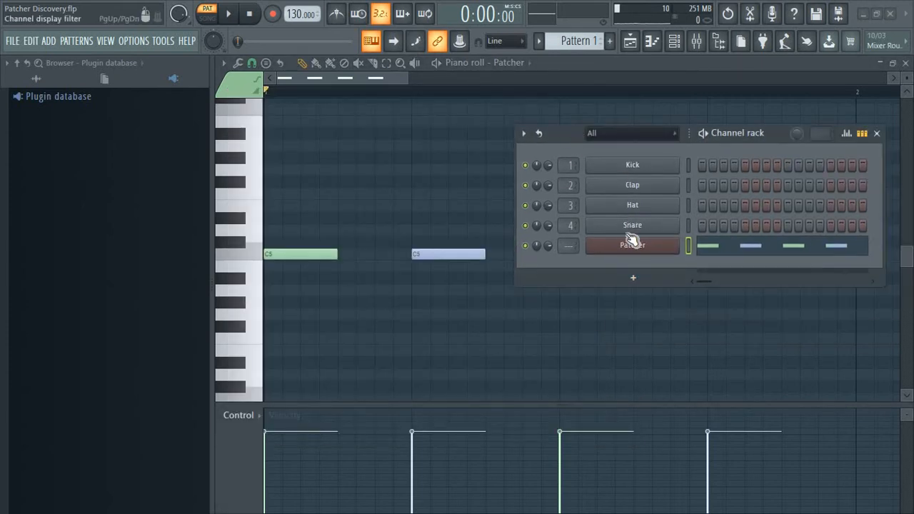
click(637, 280)
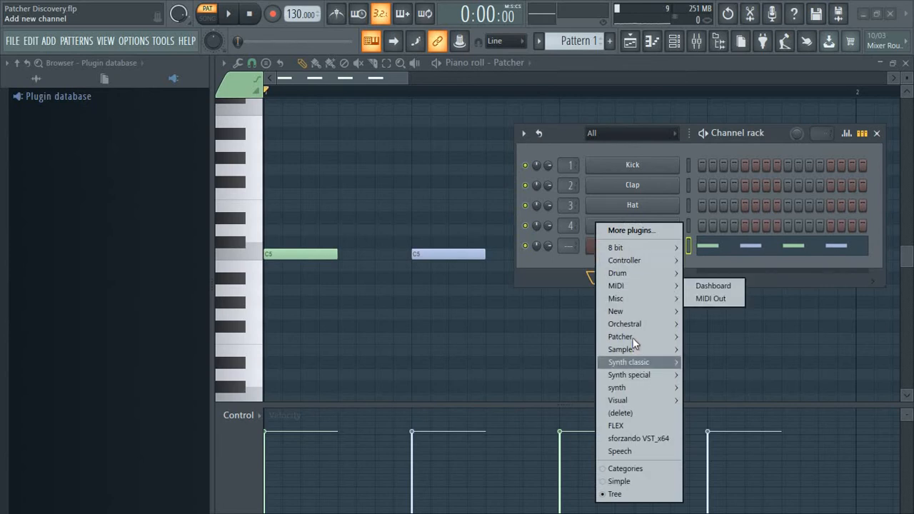
mouse_move(651, 334)
click(707, 336)
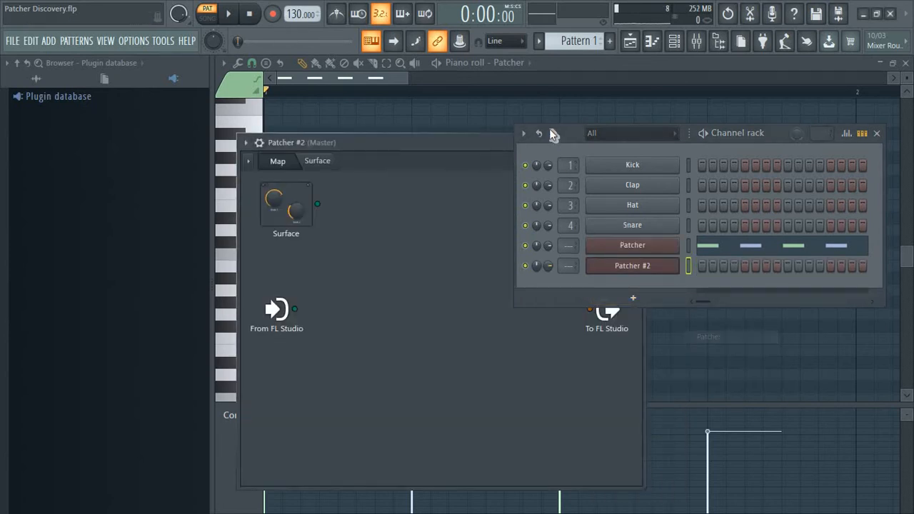
drag(446, 149, 431, 128)
drag(612, 171, 675, 216)
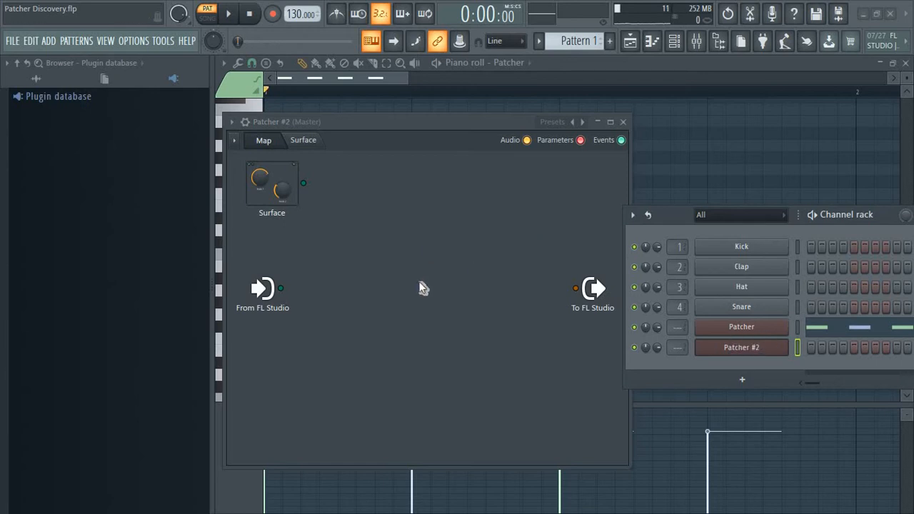
Step: Try to connect the From FL Studio note output directly to the To FL Studio audio input
right_click(379, 223)
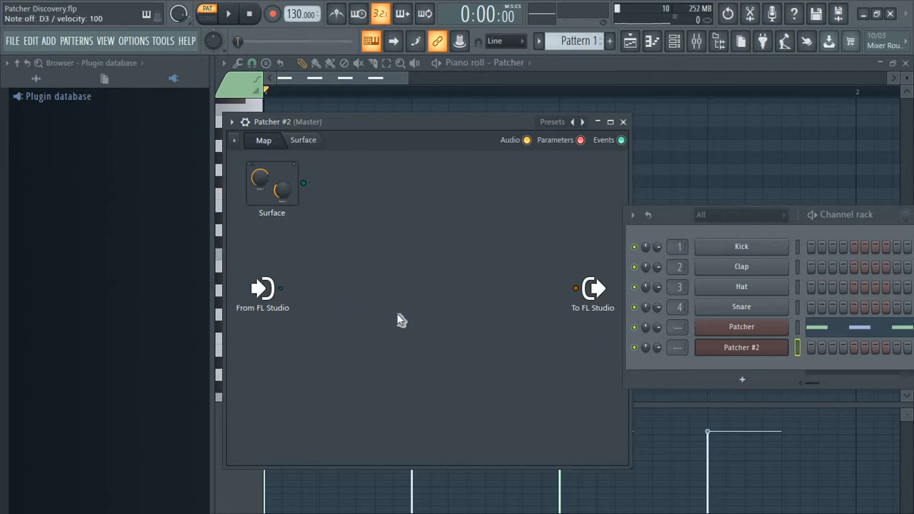
drag(281, 288, 577, 292)
drag(281, 288, 588, 292)
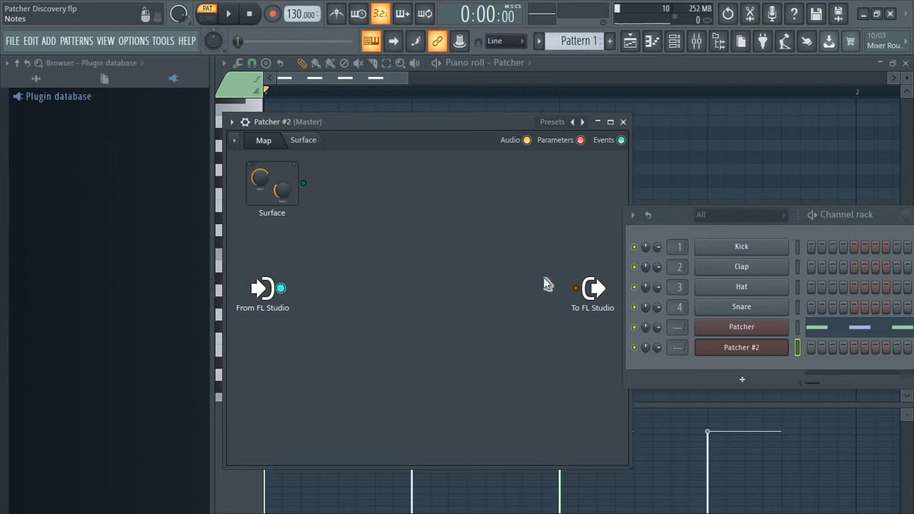
Step: View the first insert track in the mixer and bring the Patcher #2 map back up
click(697, 43)
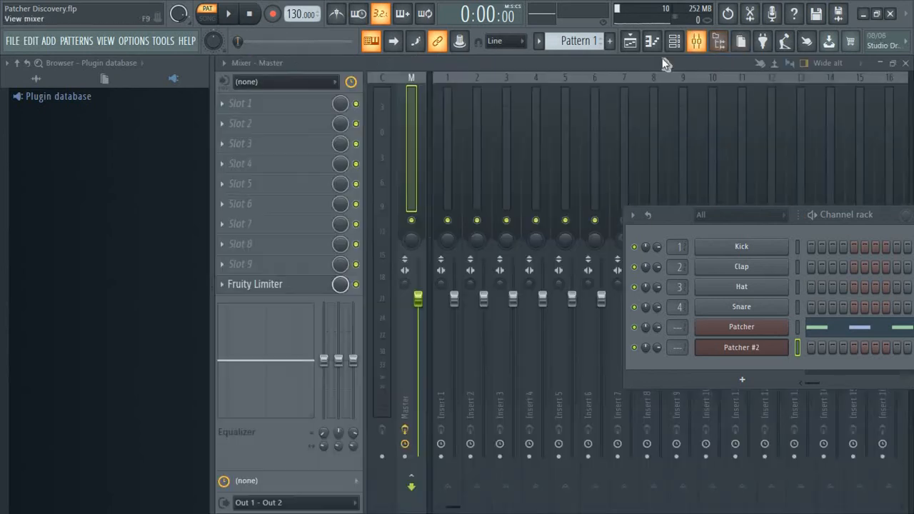
click(450, 146)
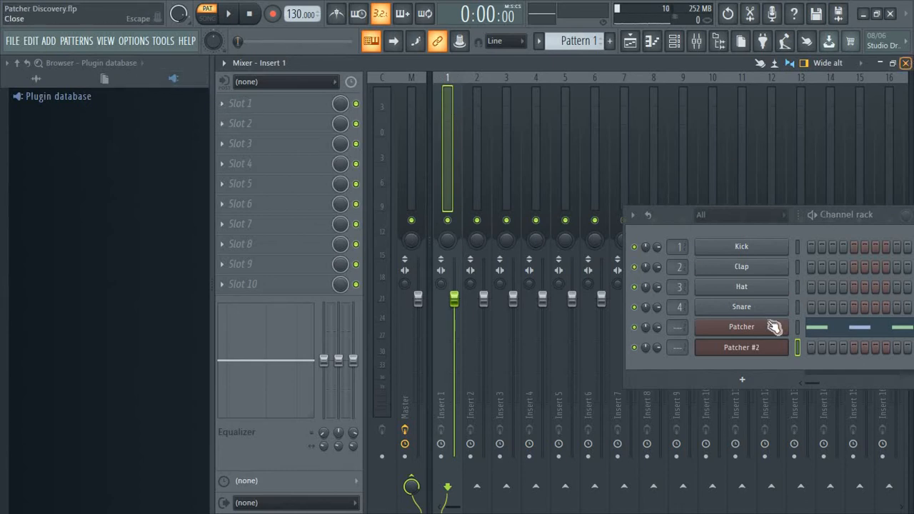
click(766, 349)
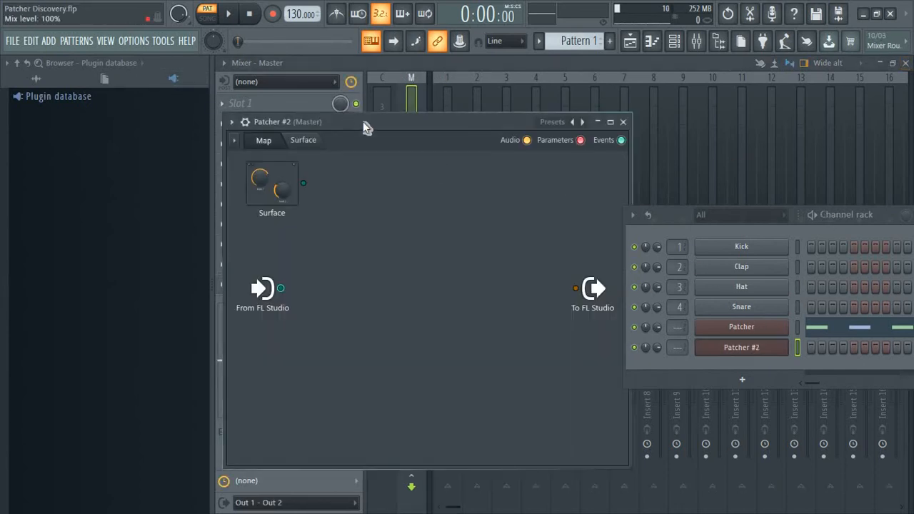
drag(363, 122, 392, 79)
Step: Add the FLEX generator to the Patcher #2 map, placed between From FL Studio and To FL Studio
right_click(457, 240)
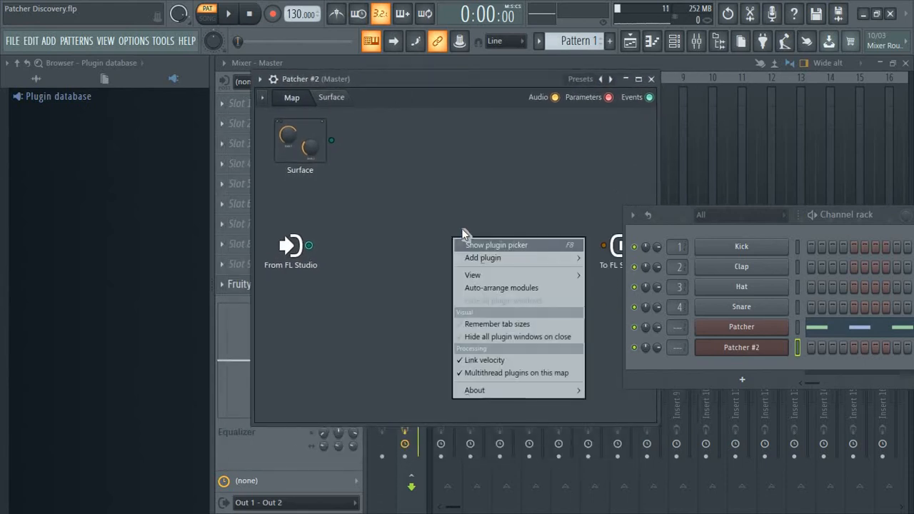
mouse_move(486, 257)
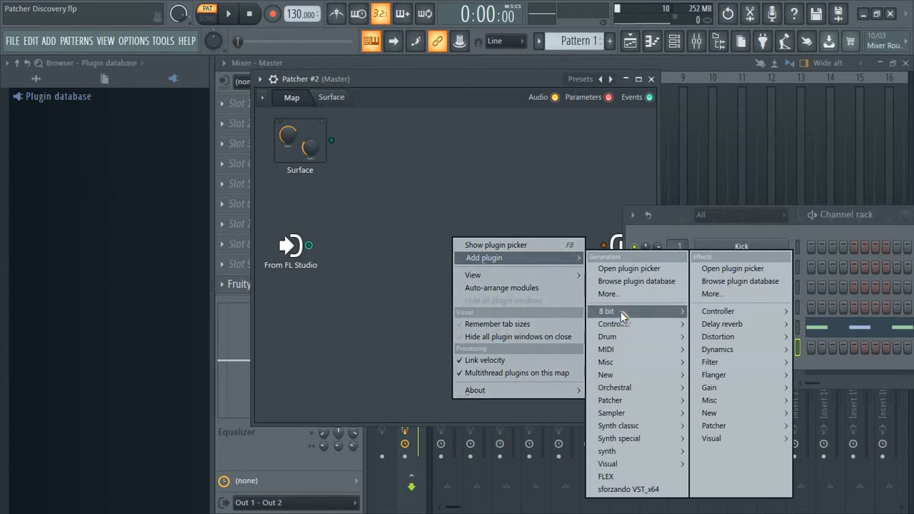
mouse_move(621, 312)
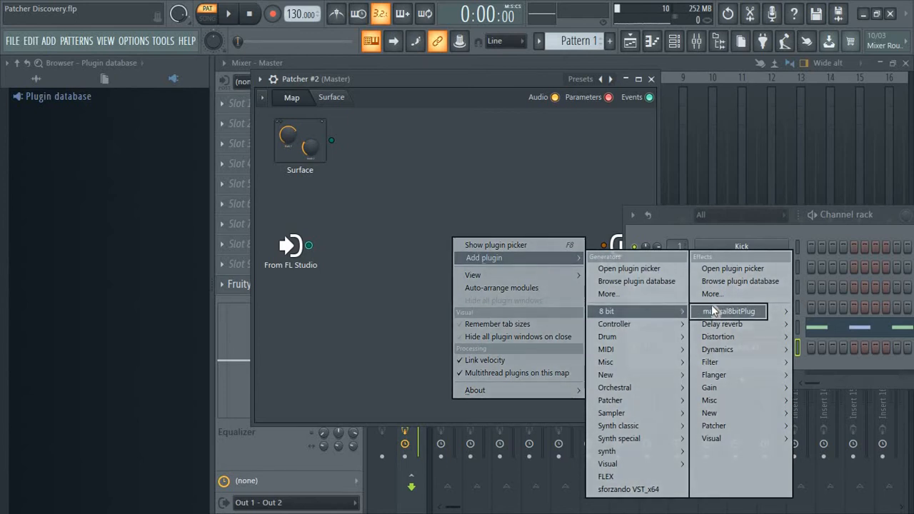
mouse_move(685, 373)
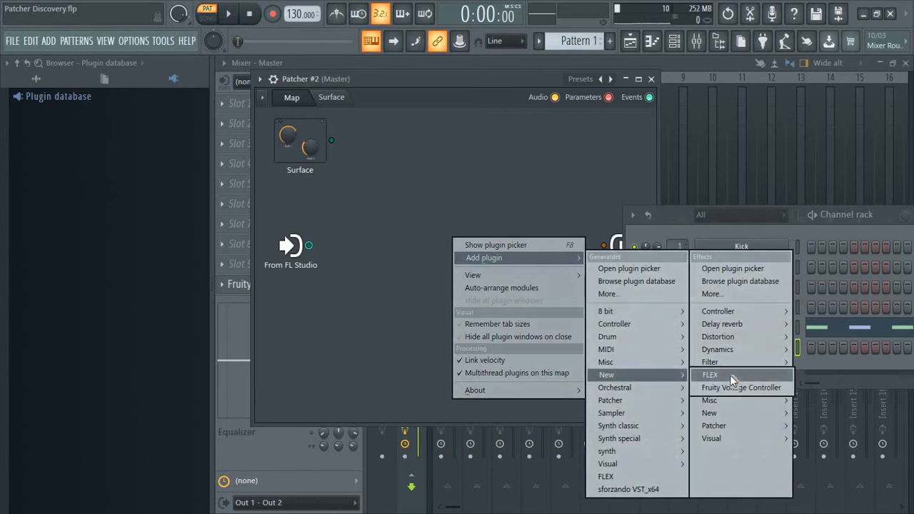
click(710, 371)
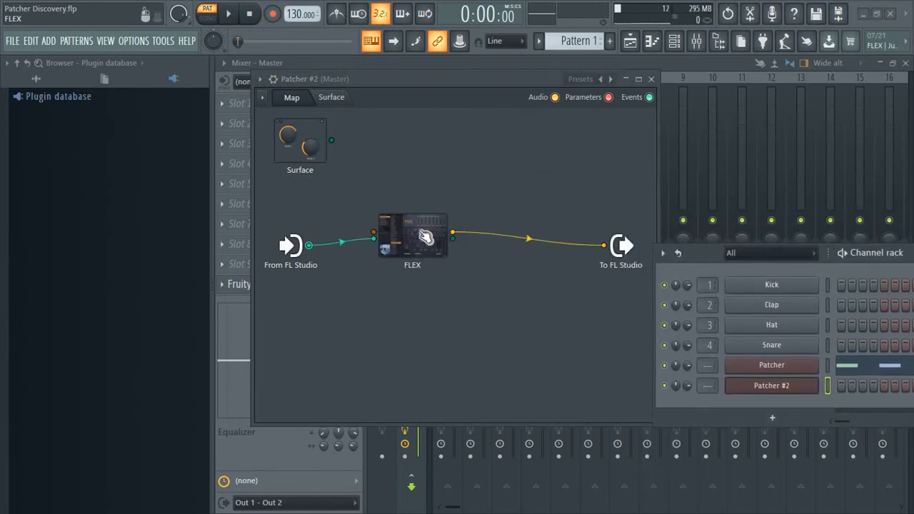
mouse_move(426, 238)
mouse_down()
mouse_move(428, 252)
mouse_move(431, 242)
mouse_up()
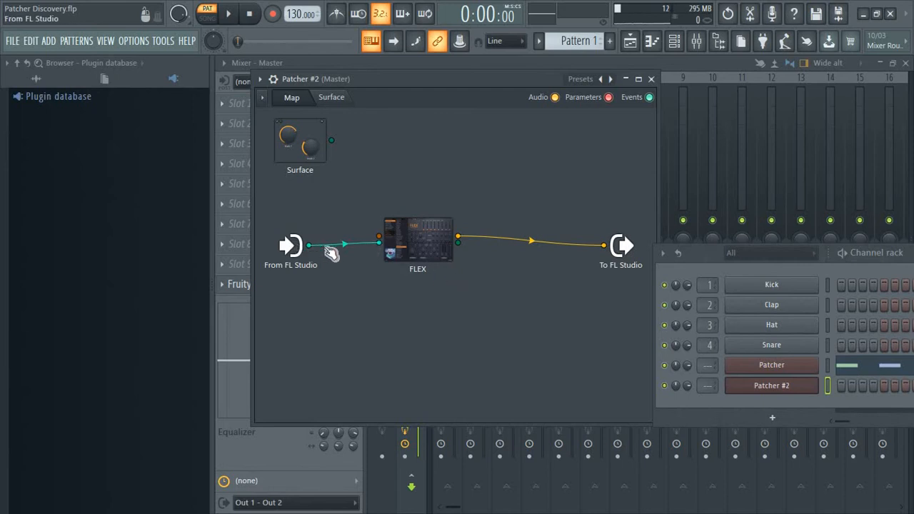
Step: Load the Synpluck Blip preset from the Mobile Synth Pluck pack in FLEX and close its window
double_click(414, 248)
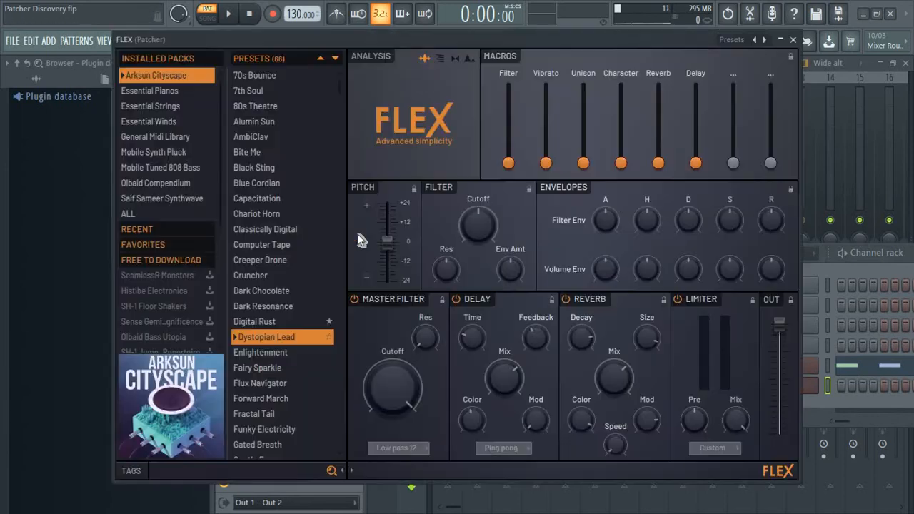
click(162, 154)
click(270, 92)
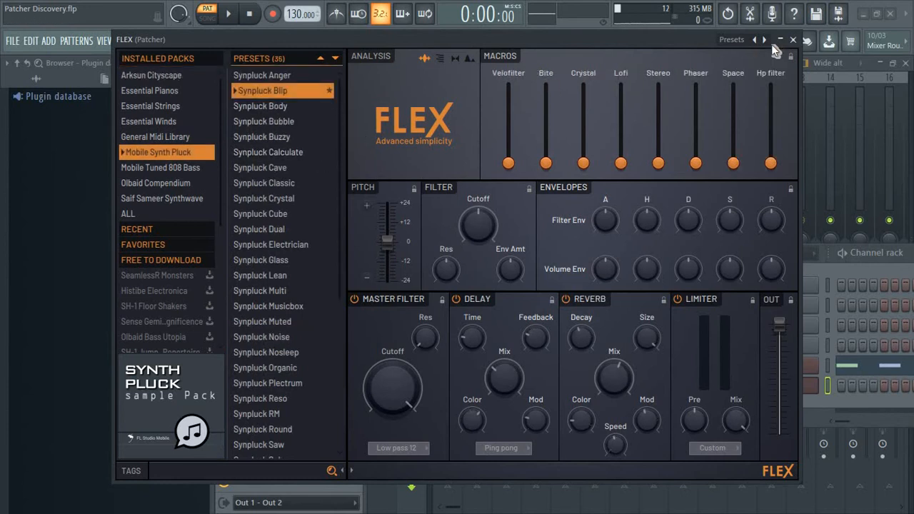
click(457, 299)
click(792, 40)
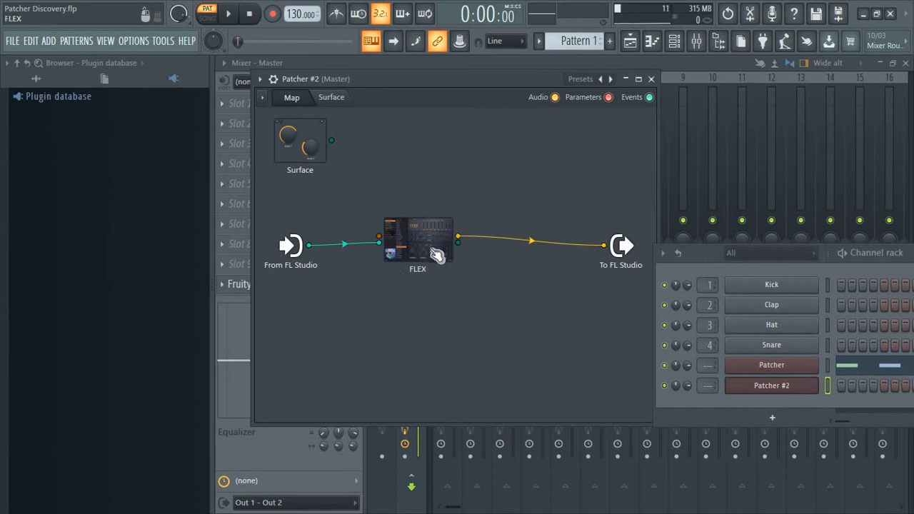
Step: Add the Fruity Reeverb 2 effect to the map and spread the modules, with FLEX above and the reverb below
drag(393, 230, 407, 250)
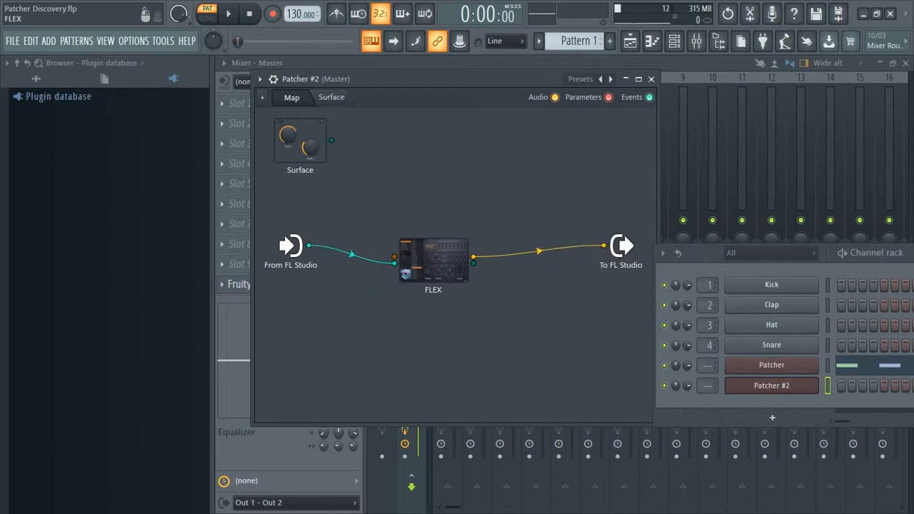
drag(434, 261, 404, 236)
right_click(506, 300)
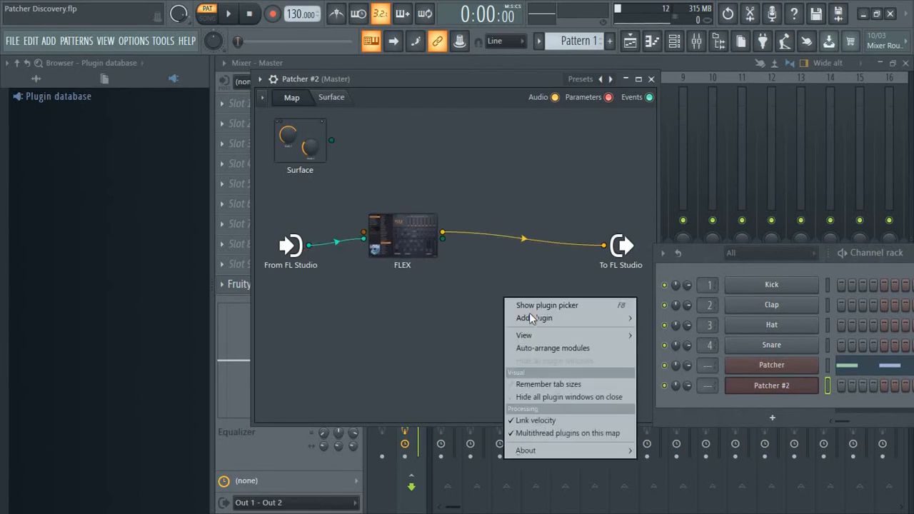
mouse_move(549, 320)
mouse_move(785, 345)
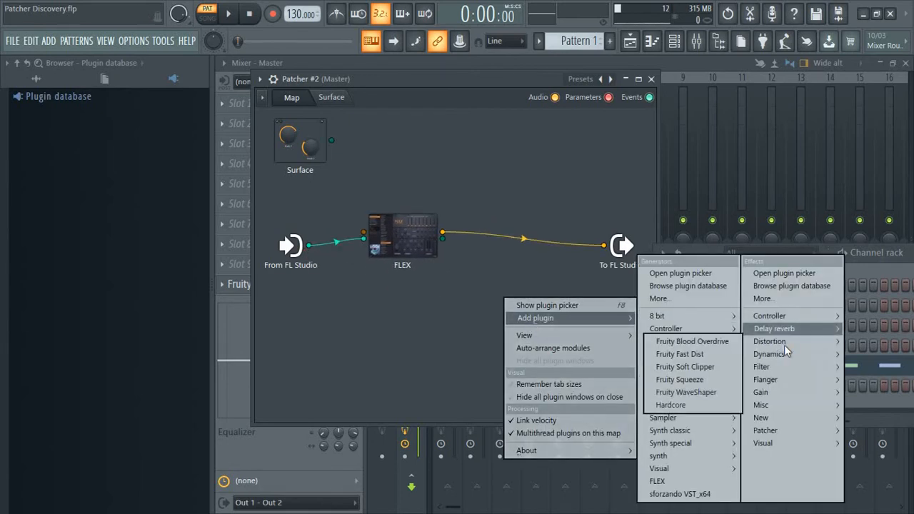
mouse_move(784, 324)
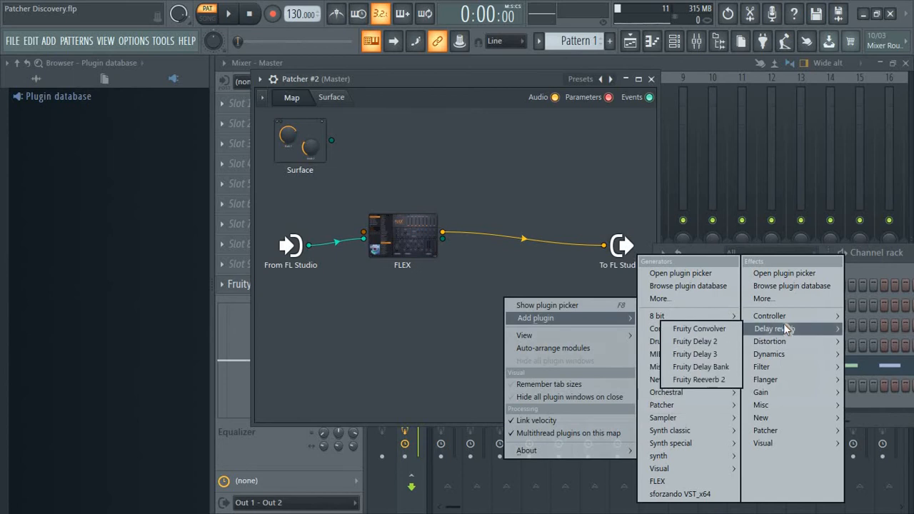
click(698, 379)
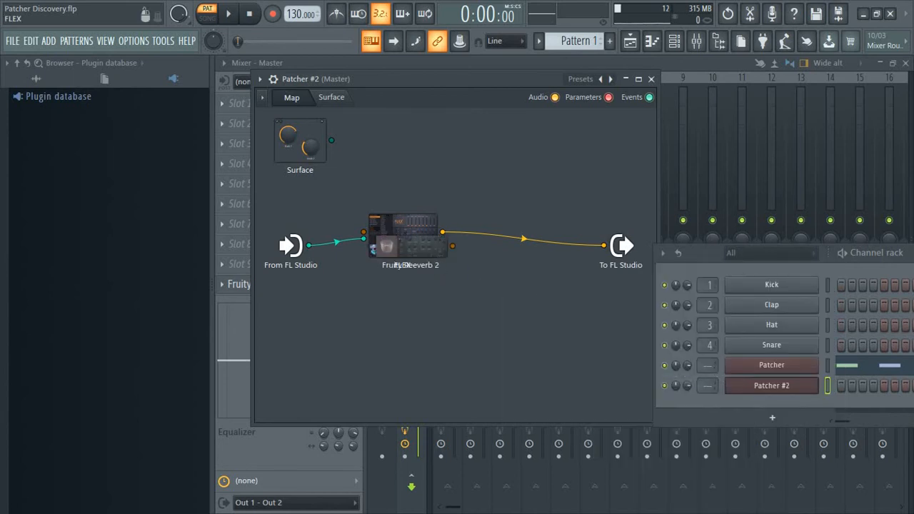
drag(403, 225, 480, 185)
drag(427, 255, 546, 345)
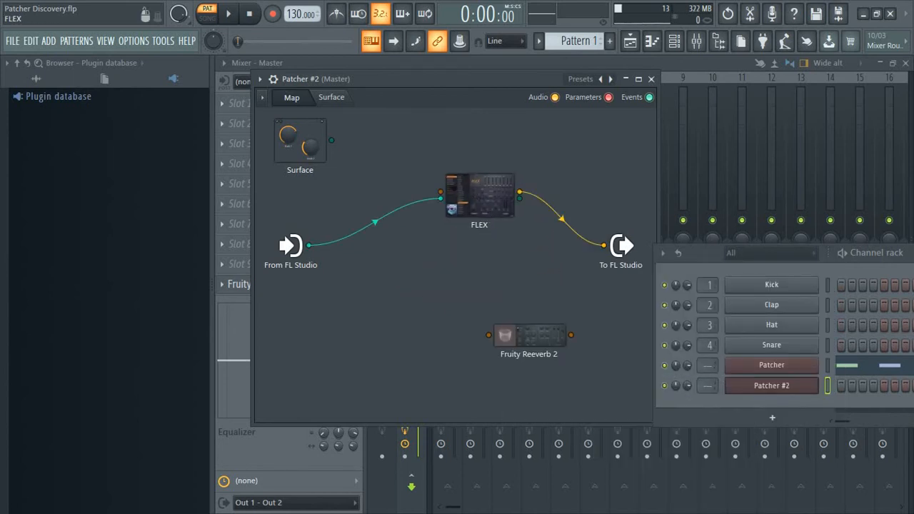
Step: Route FLEX's audio through Fruity Reeverb 2 into To FL Studio, with the two modules lined up between input and output
drag(509, 200, 463, 247)
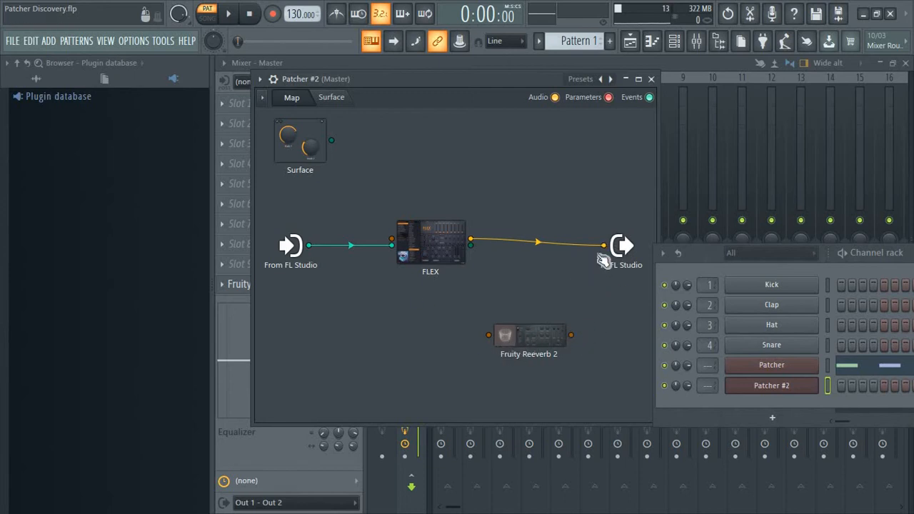
drag(471, 238, 474, 292)
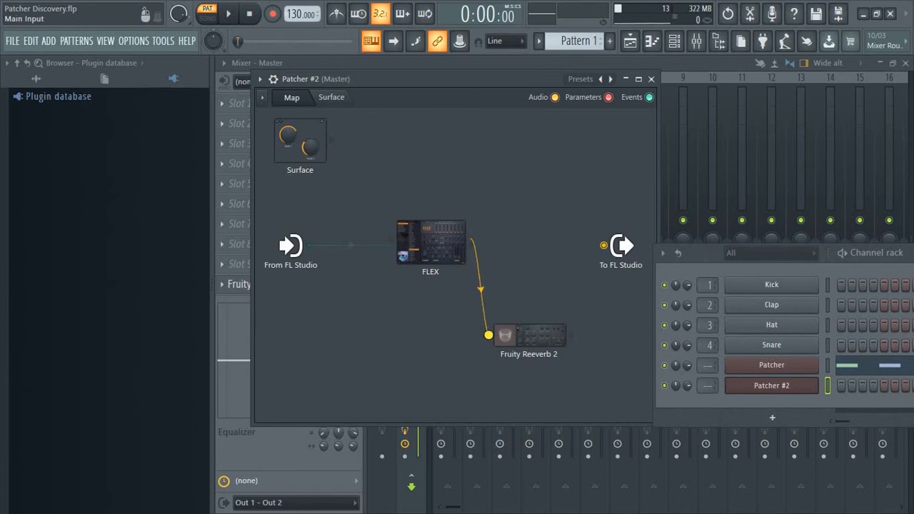
drag(489, 335, 488, 334)
drag(571, 335, 547, 252)
Step: Open Fruity Reeverb 2, adjust its room size, and audition the pattern before stopping playback
double_click(547, 253)
mouse_move(333, 273)
mouse_down()
mouse_move(332, 303)
mouse_move(333, 272)
mouse_up()
click(235, 20)
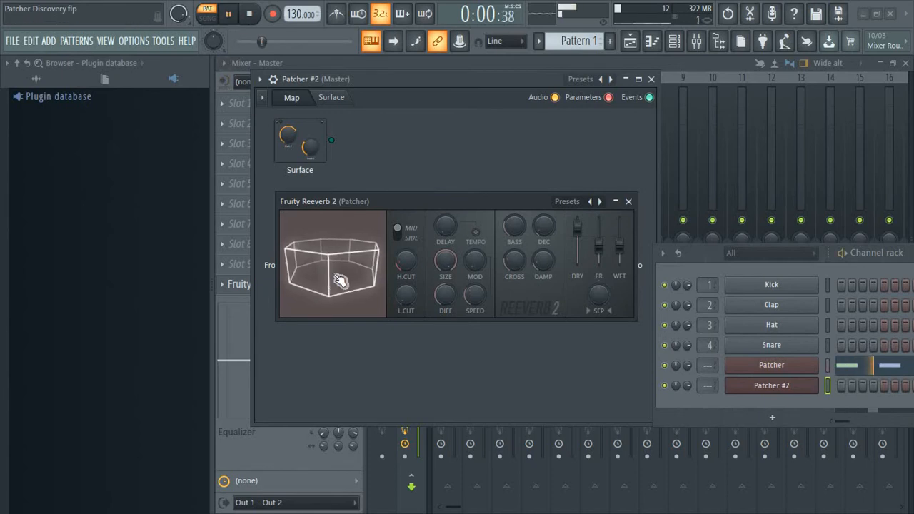
click(248, 13)
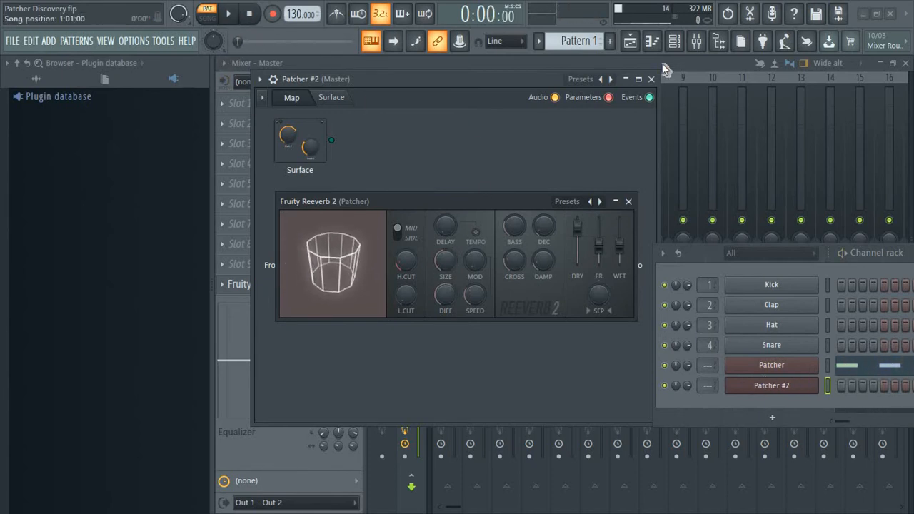
Step: Delete the original Patcher channel from the channel rack and bring the Patcher #2 window back up
right_click(815, 365)
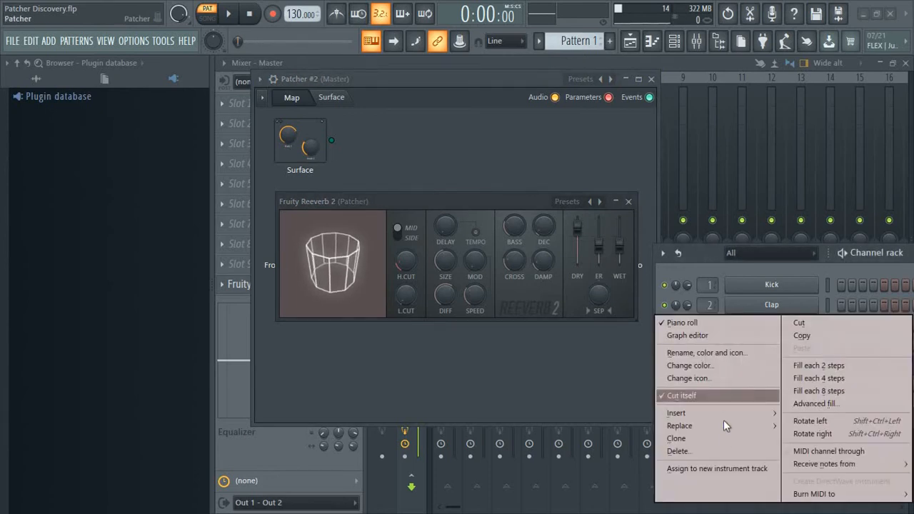
click(714, 450)
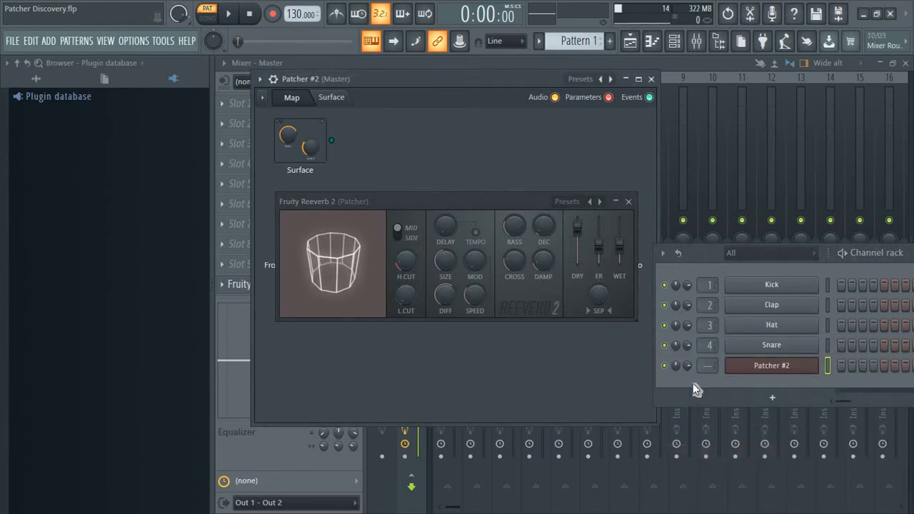
click(747, 367)
click(745, 367)
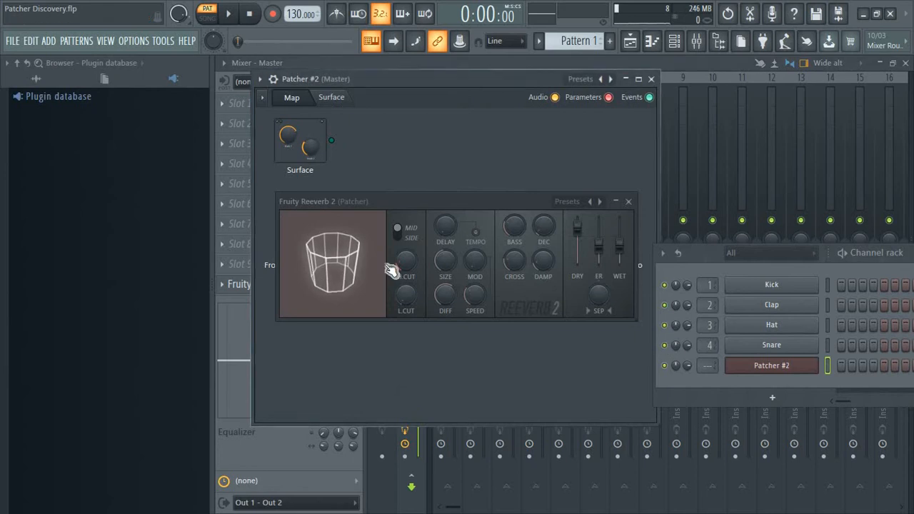
Step: Move the Fruity Reeverb 2 window clear of the map's modules and space FLEX and the reverb between input and output
drag(420, 203, 423, 327)
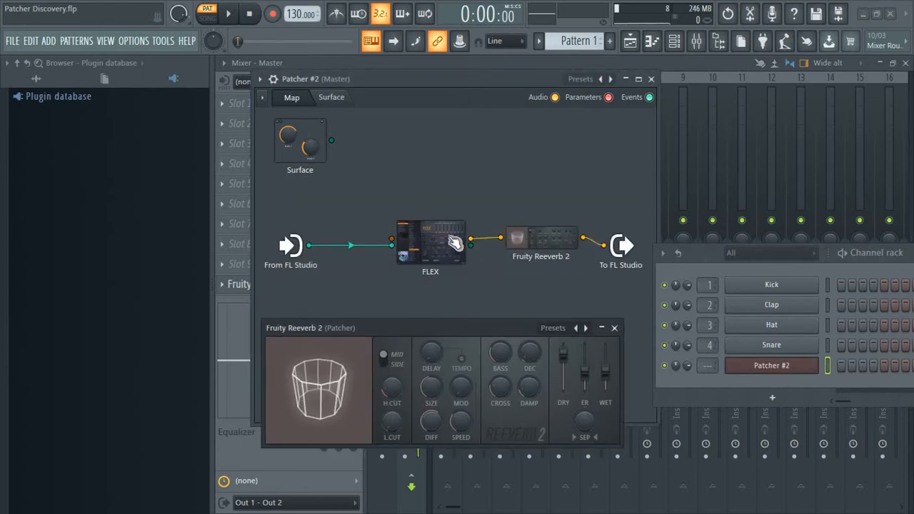
drag(454, 242, 453, 245)
drag(541, 238, 523, 240)
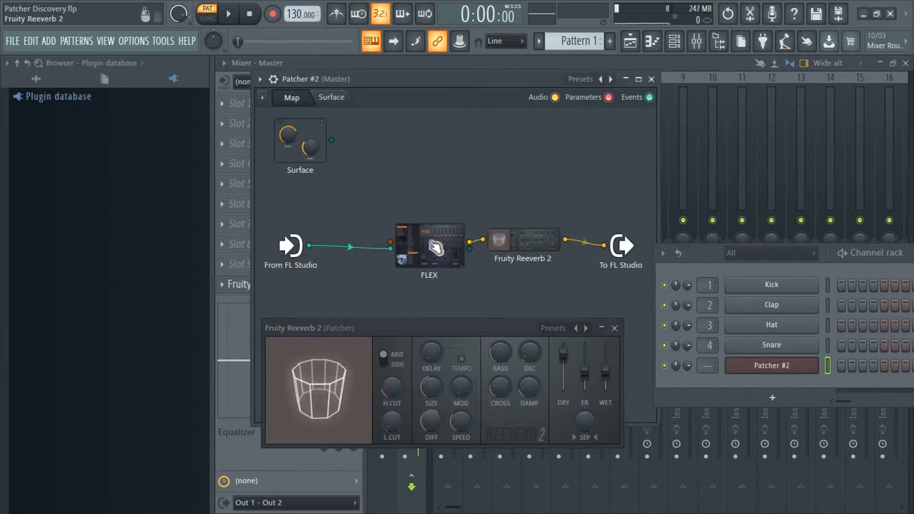
drag(430, 242, 414, 238)
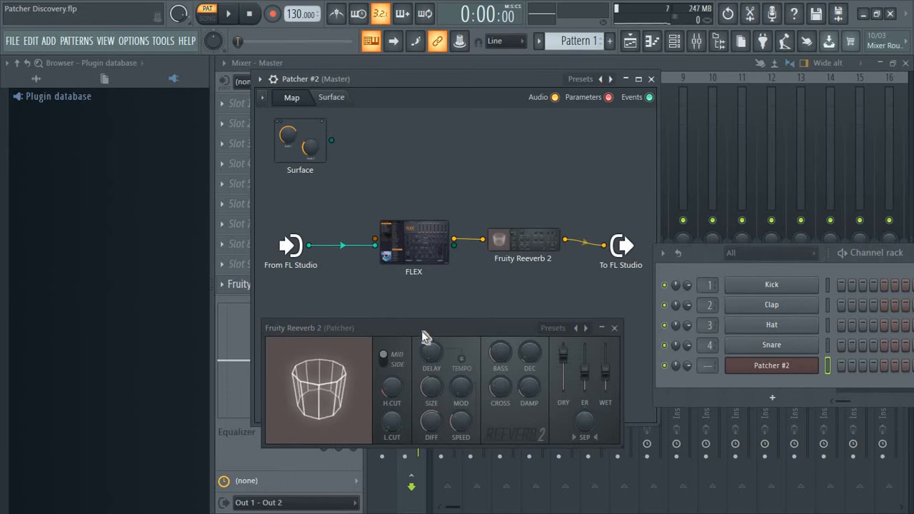
drag(421, 331, 468, 306)
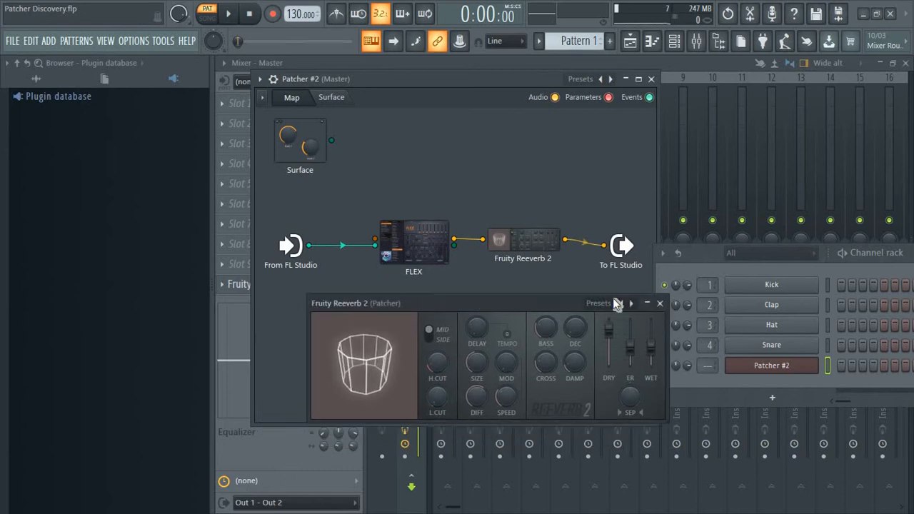
Step: Close the reverb window, examine the control types that can be added to Patcher #2's surface, and return to the map
click(337, 98)
click(273, 79)
click(273, 80)
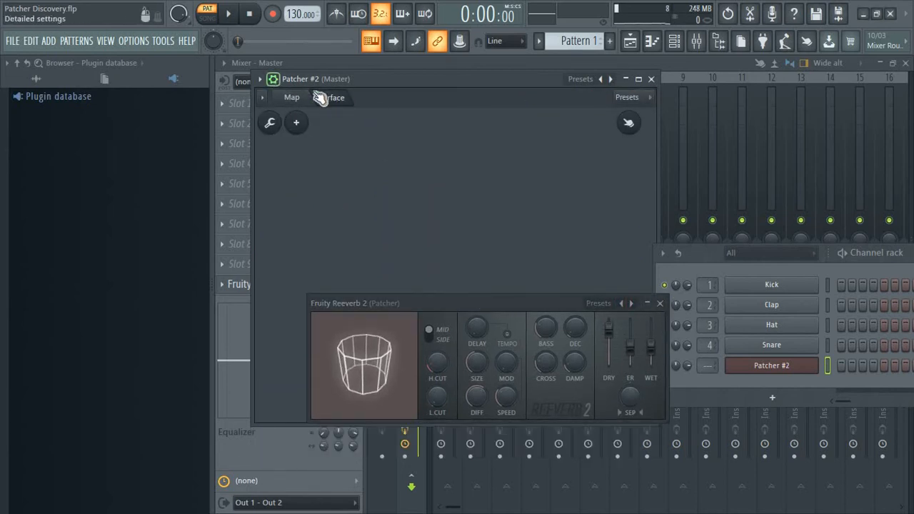
click(659, 303)
click(294, 124)
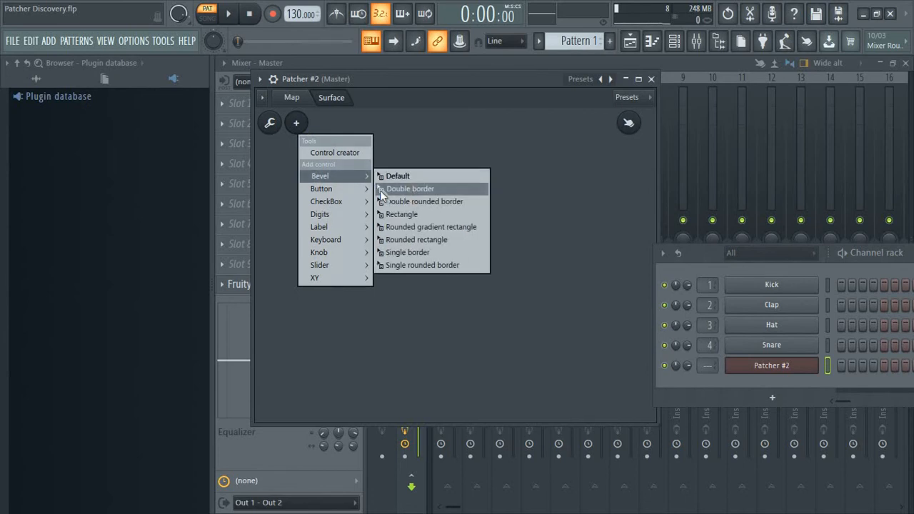
mouse_move(331, 190)
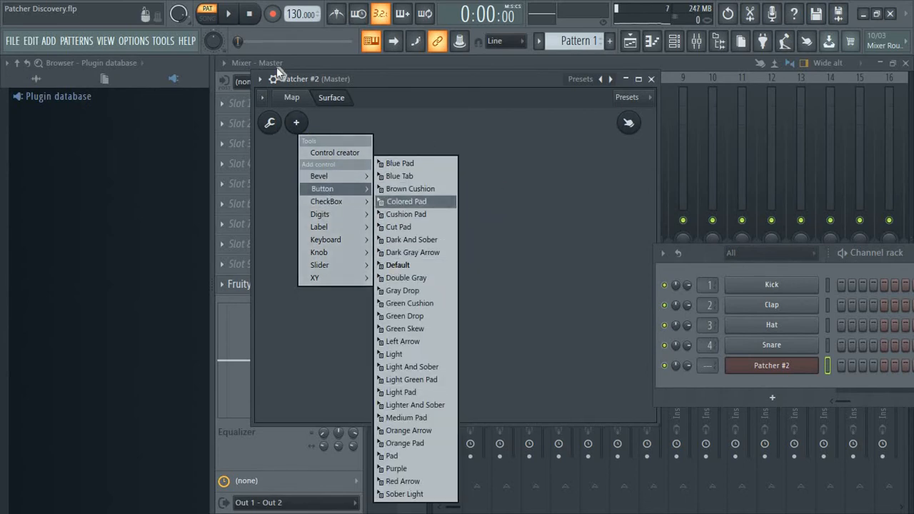
click(346, 103)
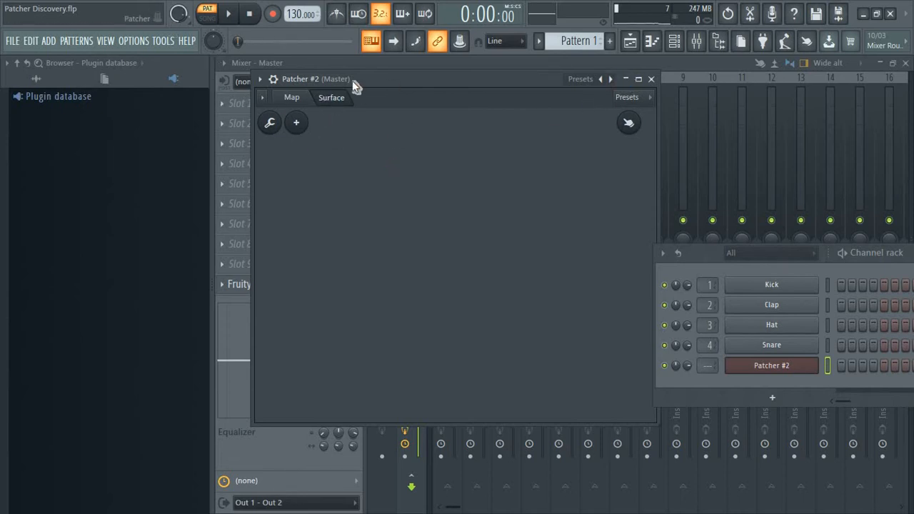
click(300, 102)
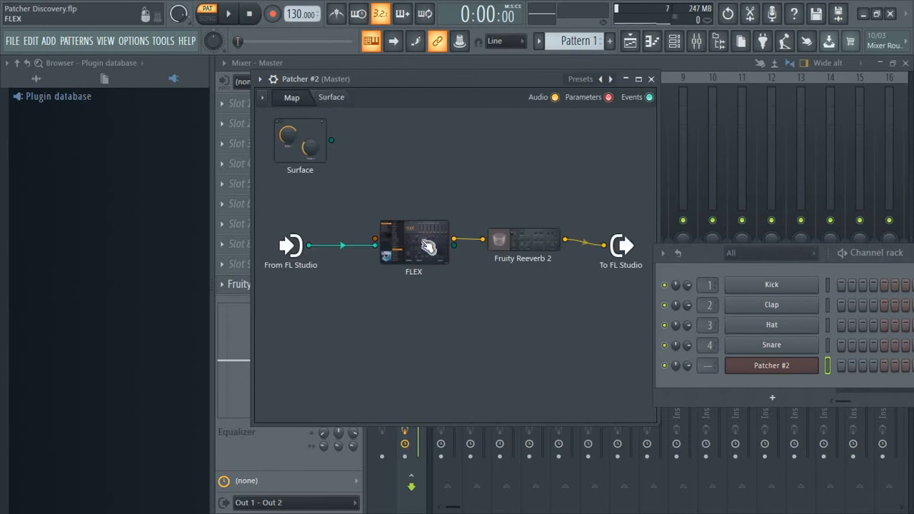
Step: Rearrange FLEX and Fruity Reeverb 2 side by side, slightly above the From FL Studio and To FL Studio modules
drag(445, 250, 428, 246)
drag(532, 245, 522, 242)
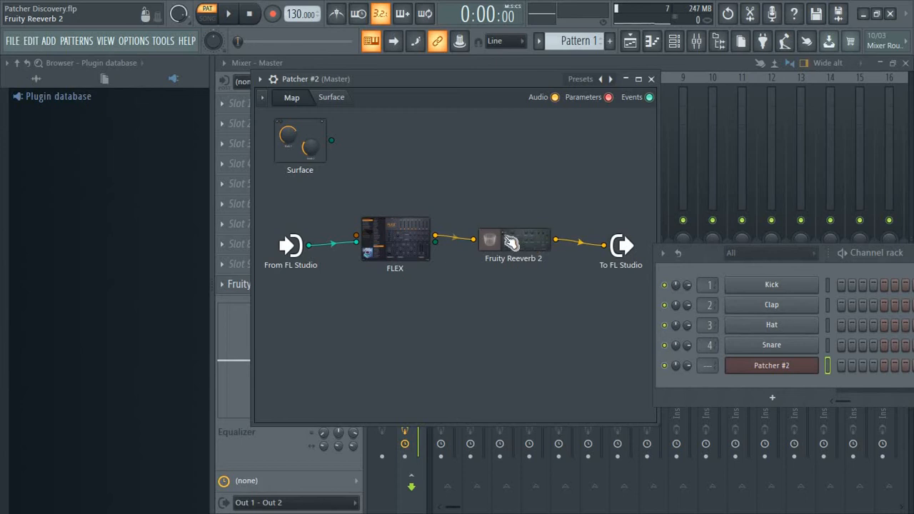
drag(523, 242, 514, 226)
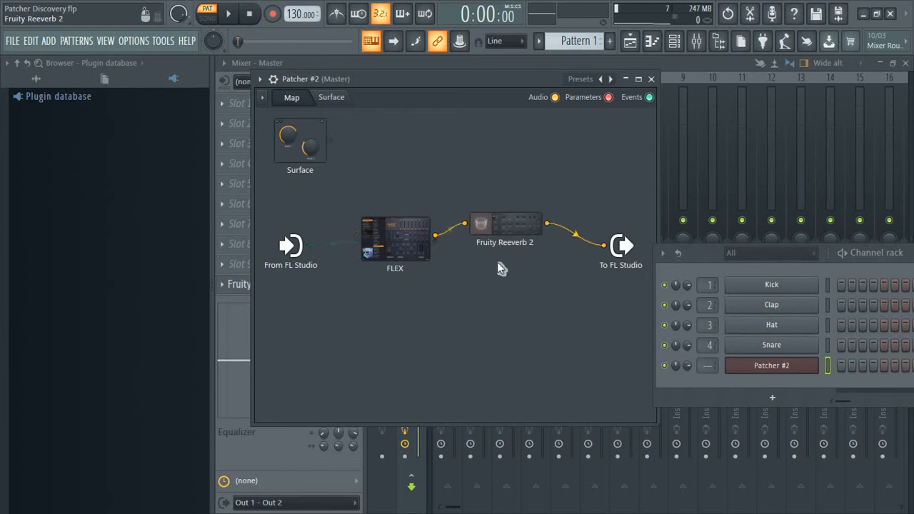
drag(392, 263, 383, 242)
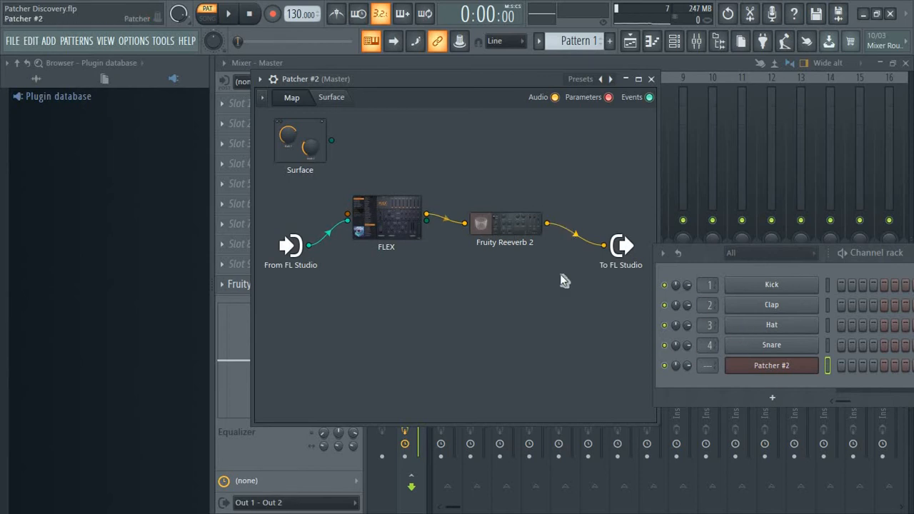
drag(513, 235, 523, 225)
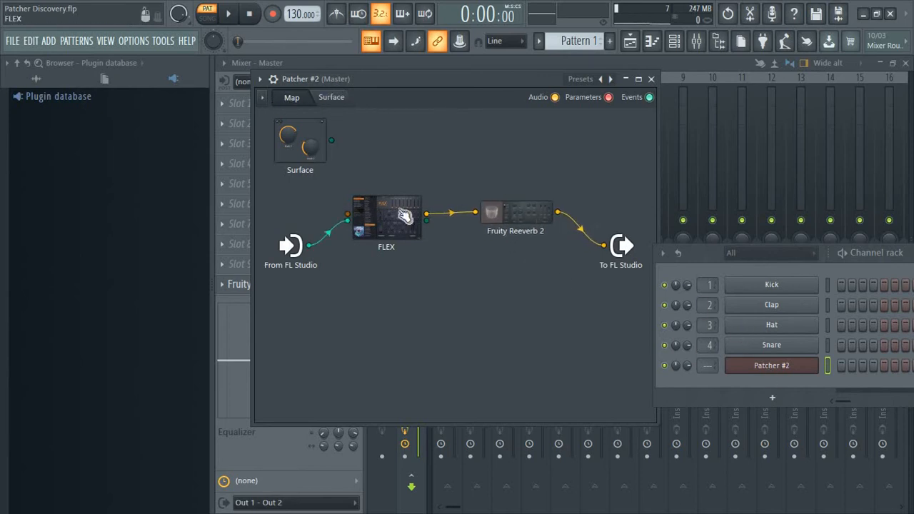
mouse_move(393, 231)
mouse_down()
mouse_move(435, 290)
mouse_move(410, 265)
mouse_move(408, 227)
mouse_up()
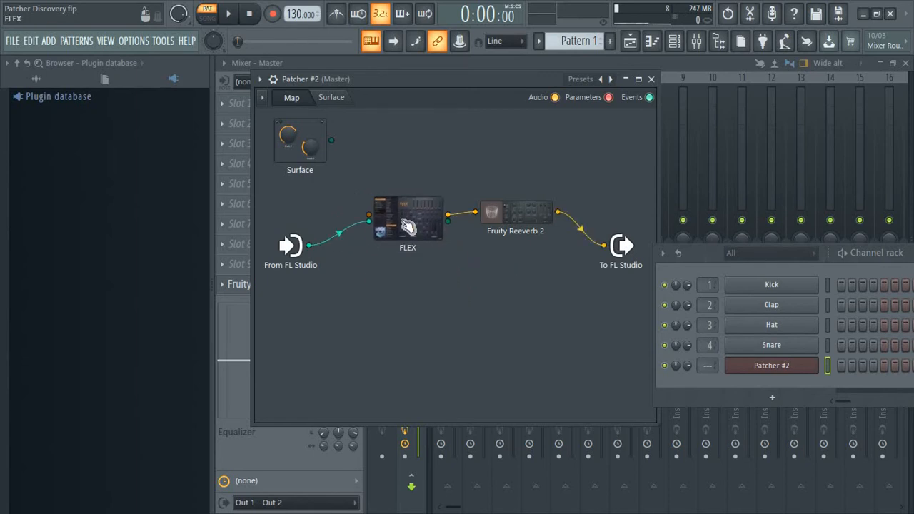
Step: Raise Fruity Reeverb 2's wet level to 93% and close its window
click(514, 220)
drag(651, 350, 651, 330)
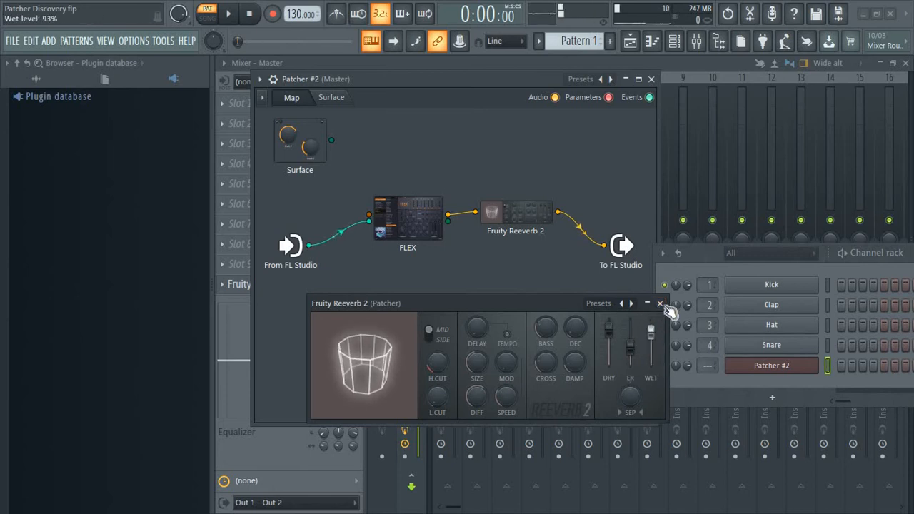
click(549, 227)
Step: Delete the Fruity Reeverb 2 and FLEX modules from the Patcher #2 map
right_click(539, 218)
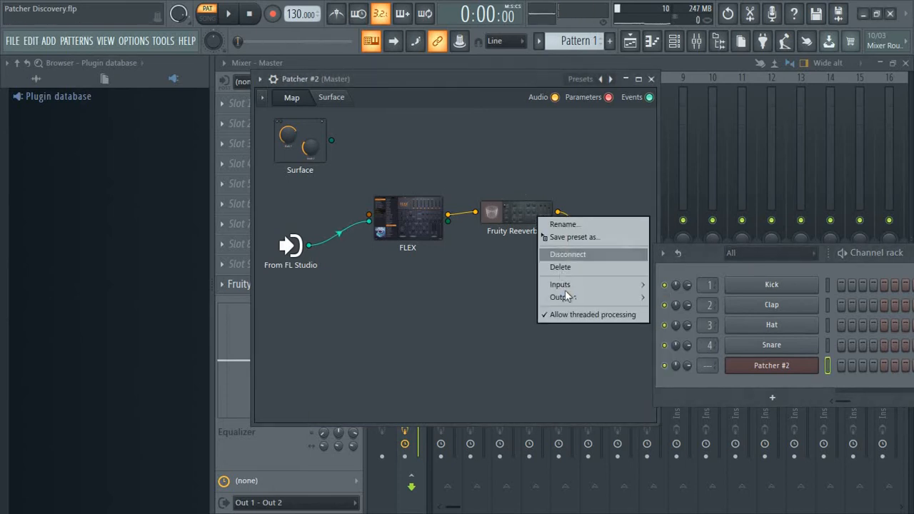
click(562, 267)
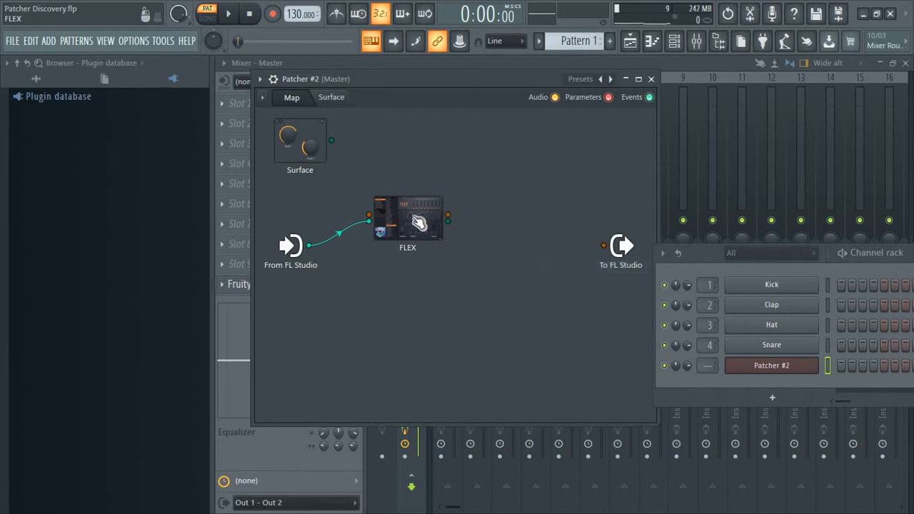
right_click(413, 217)
click(403, 213)
drag(402, 213, 444, 204)
right_click(444, 204)
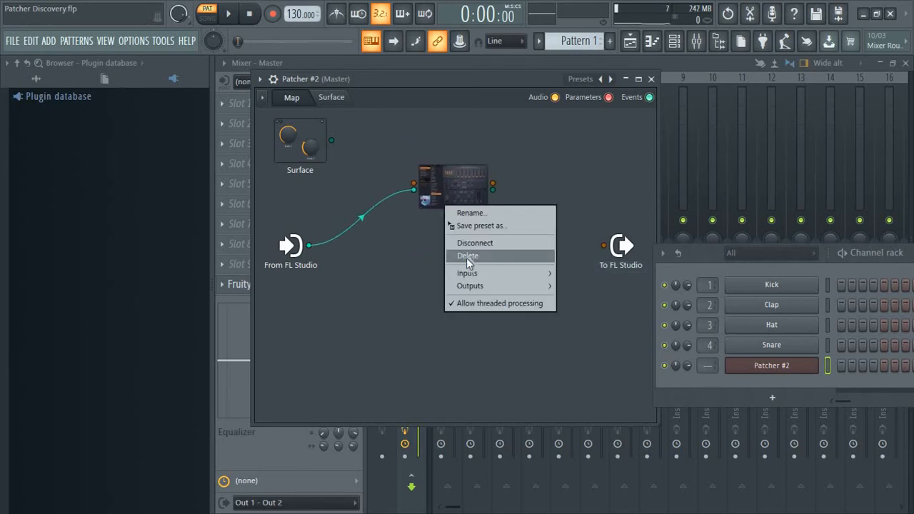
click(468, 258)
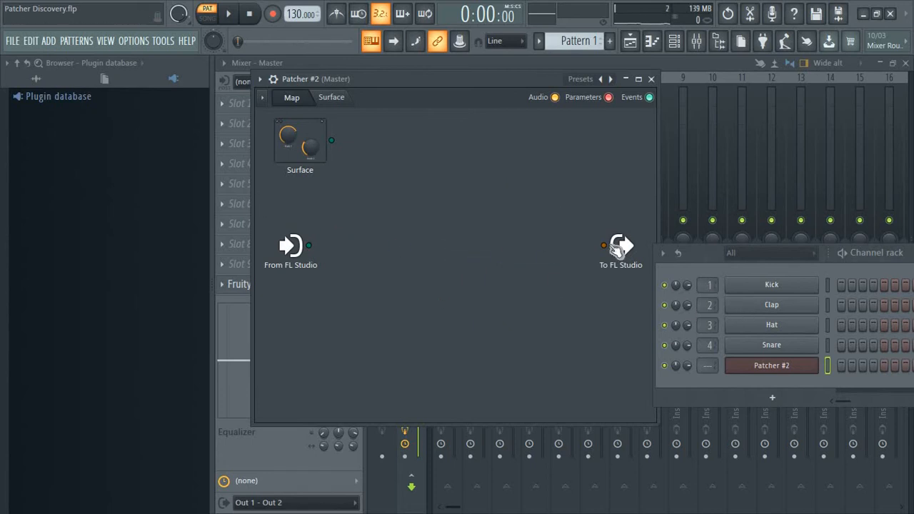
Step: Add VFX Color Mapper from the Patcher generator category to the map, between From FL Studio and To FL Studio
mouse_move(707, 260)
mouse_down()
mouse_move(743, 270)
mouse_move(714, 246)
mouse_up()
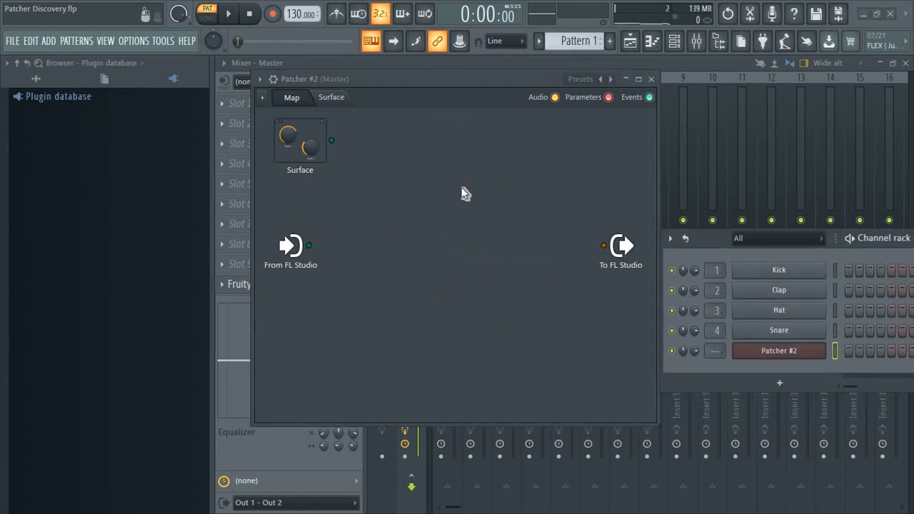
right_click(351, 236)
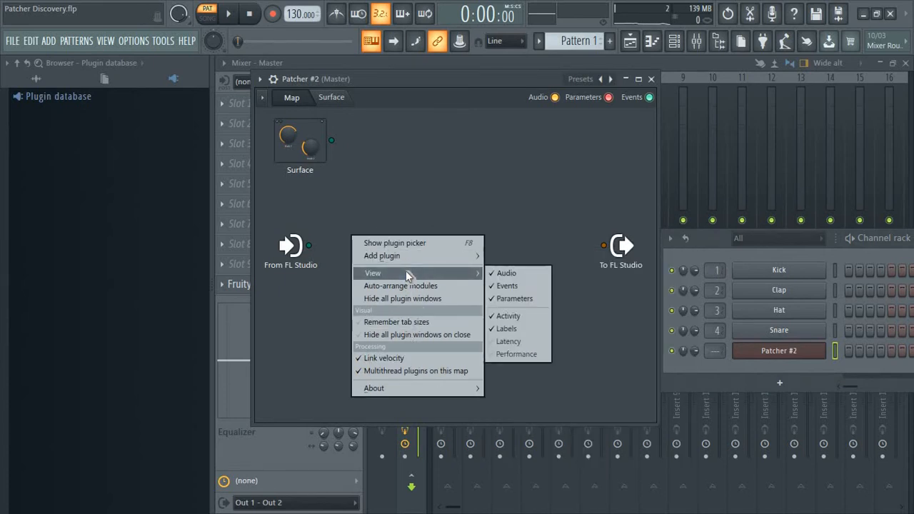
mouse_move(403, 255)
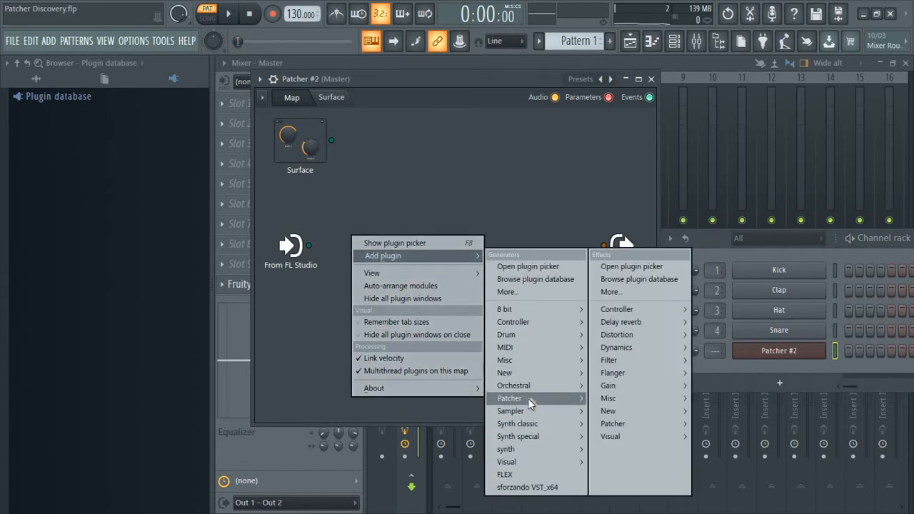
mouse_move(528, 398)
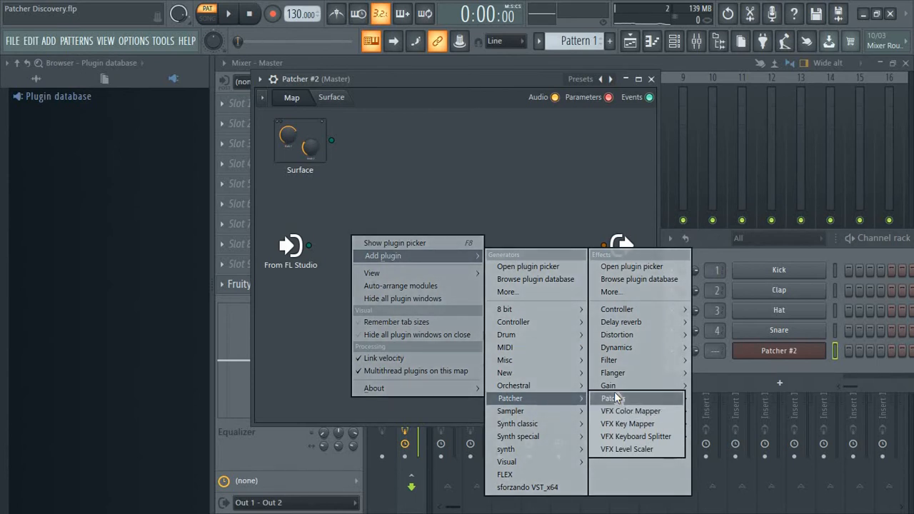
click(621, 410)
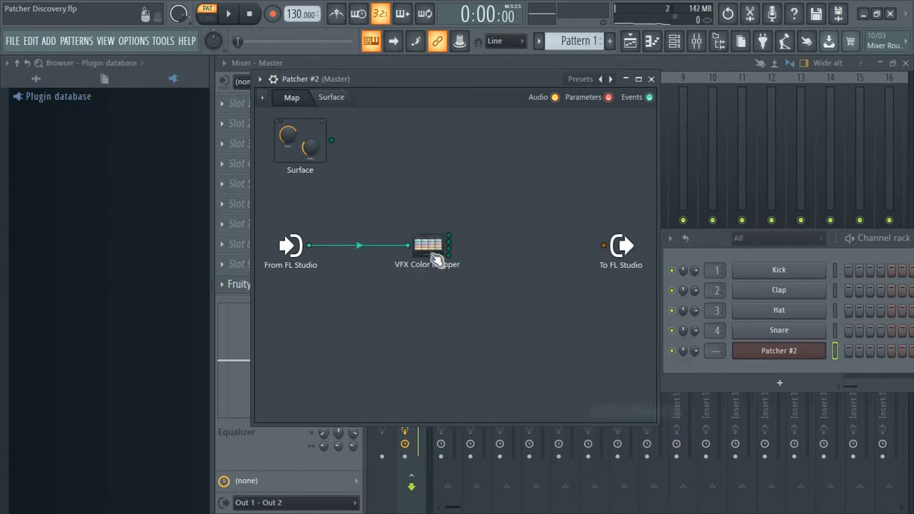
Step: Move VFX Color Mapper closer to From FL Studio and try to wire its first output to To FL Studio
drag(434, 250, 402, 251)
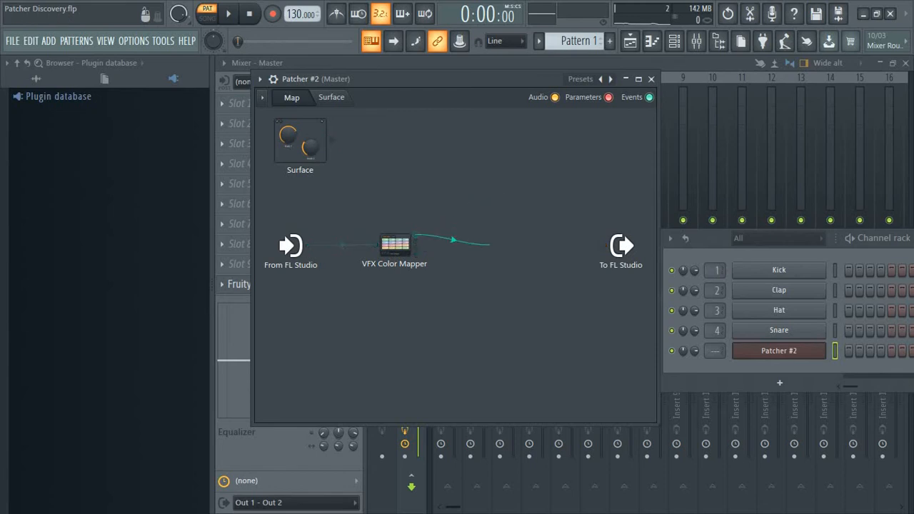
drag(417, 235, 602, 244)
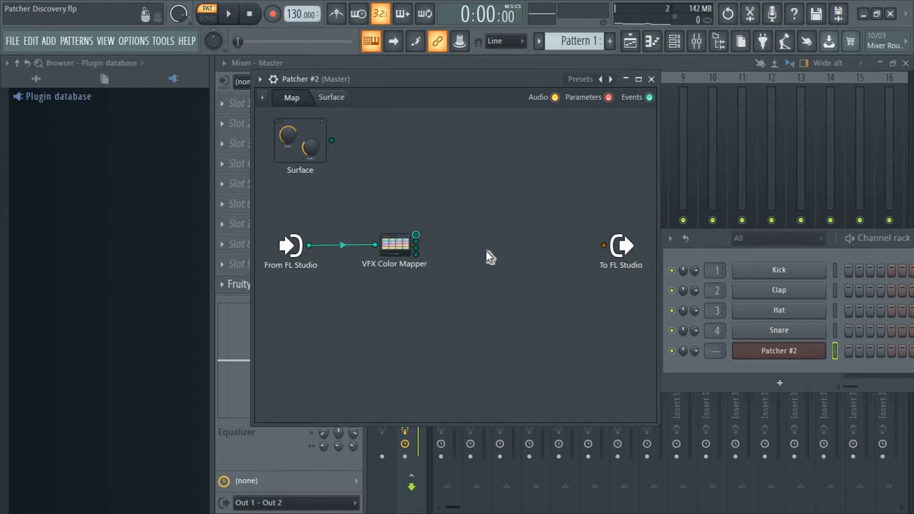
Step: Open VFX Color Mapper, examine its color mapping page, and close its window
double_click(401, 244)
drag(463, 181, 526, 203)
click(509, 223)
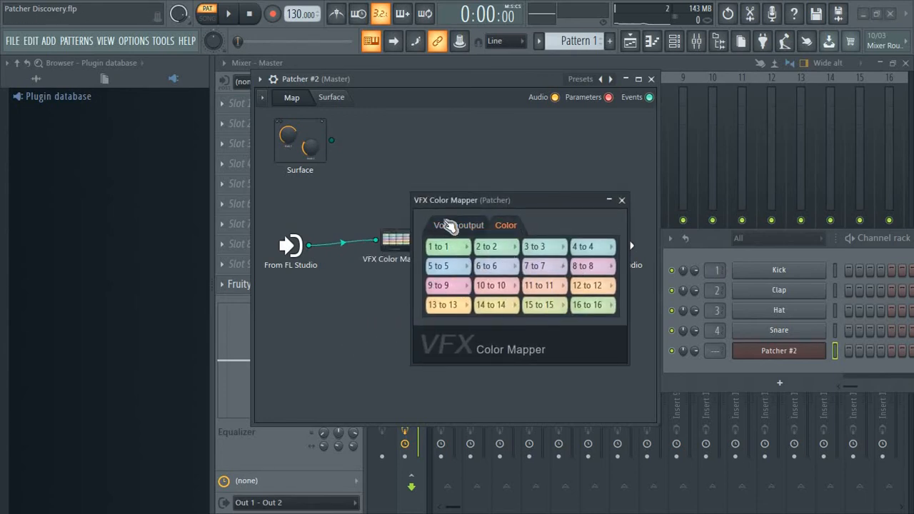
mouse_move(502, 205)
mouse_down()
mouse_move(527, 204)
mouse_move(493, 199)
mouse_up()
click(614, 194)
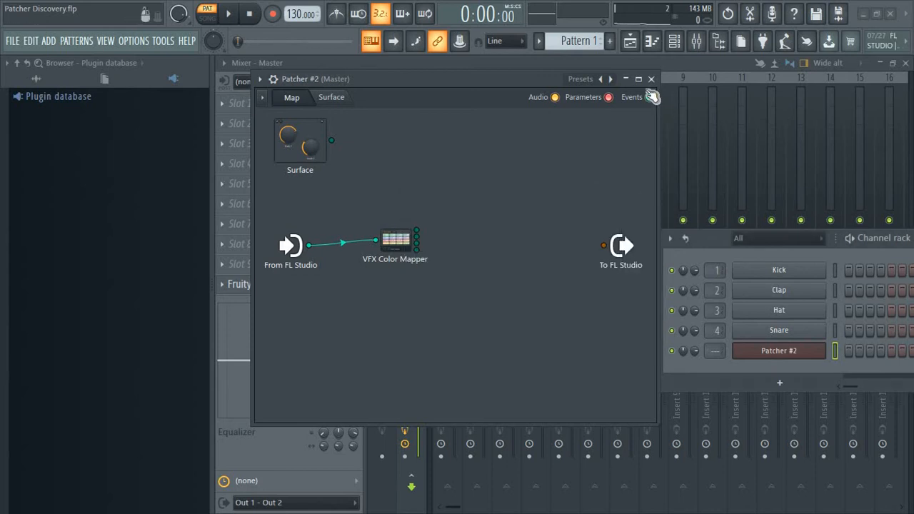
Step: Show the Patcher #2 channel's piano roll and place a two-step C5 note at the start of bar 1
click(777, 349)
click(645, 49)
scroll(338, 259, down, 4)
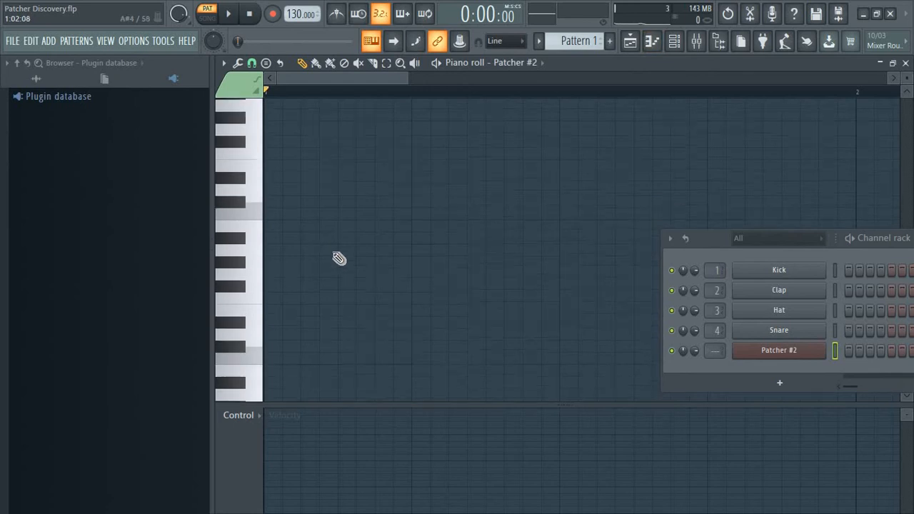
mouse_move(288, 254)
mouse_down()
mouse_move(259, 223)
mouse_move(237, 253)
mouse_up()
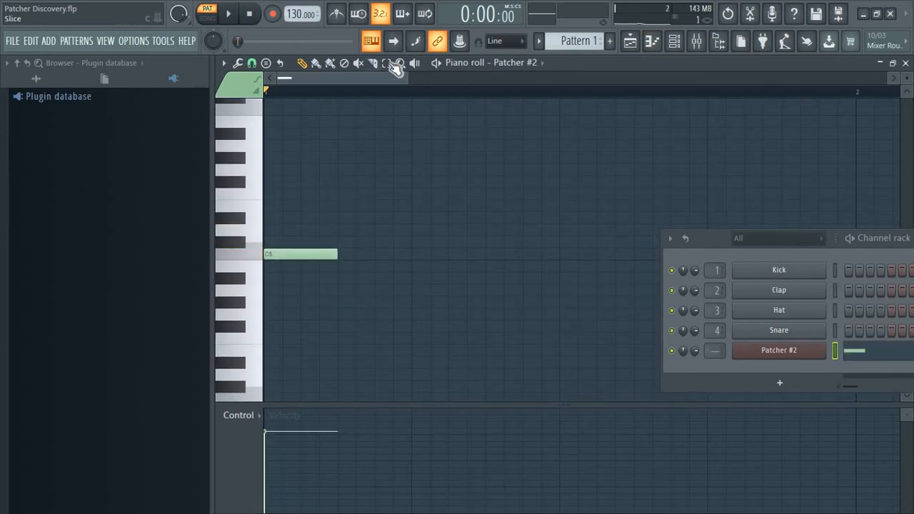
drag(265, 77, 302, 93)
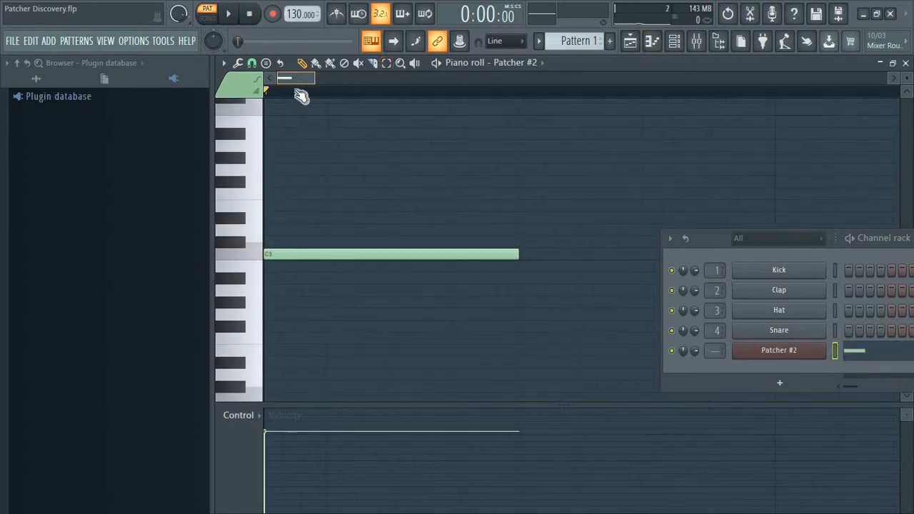
Step: Choose note color 6 and try two test notes after the C5 note, removing both again
click(257, 91)
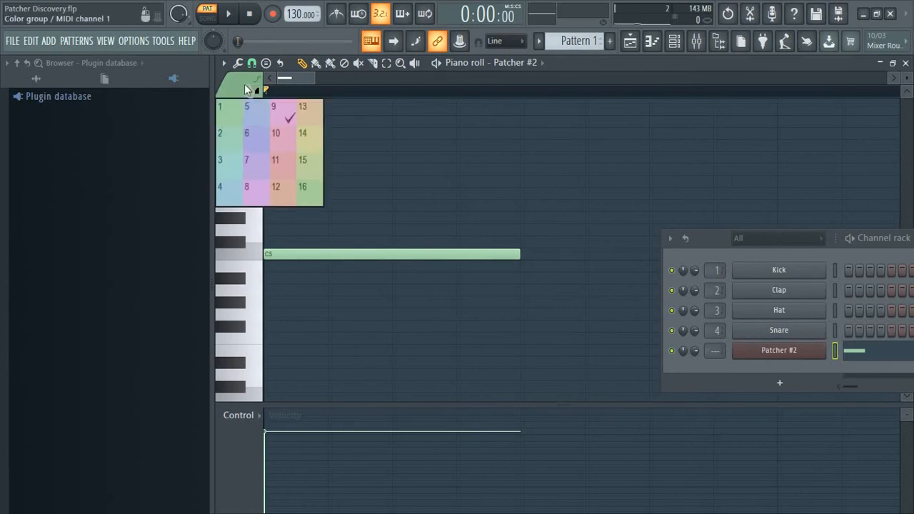
click(244, 85)
click(253, 86)
click(255, 135)
click(526, 204)
click(609, 158)
right_click(611, 160)
right_click(598, 206)
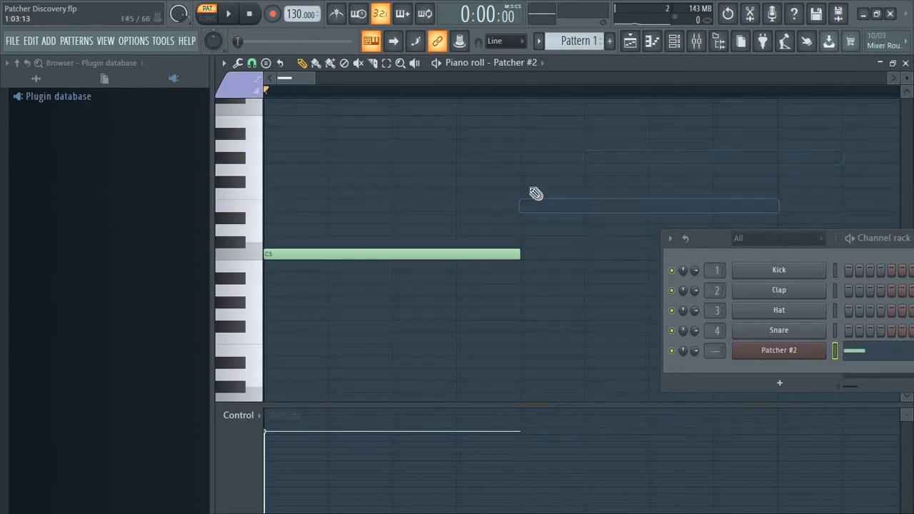
Step: Try to recolor the C5 note to color 6 in its note properties, closing them without accepting
click(242, 91)
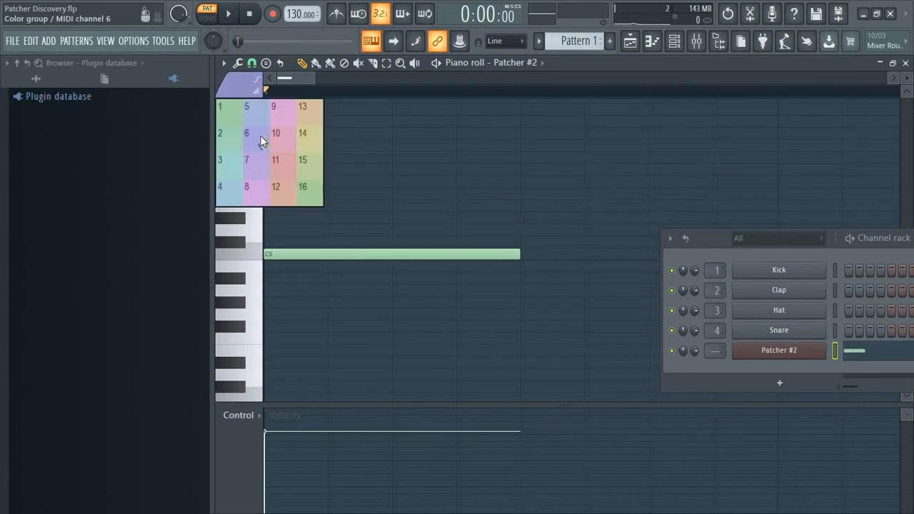
click(359, 255)
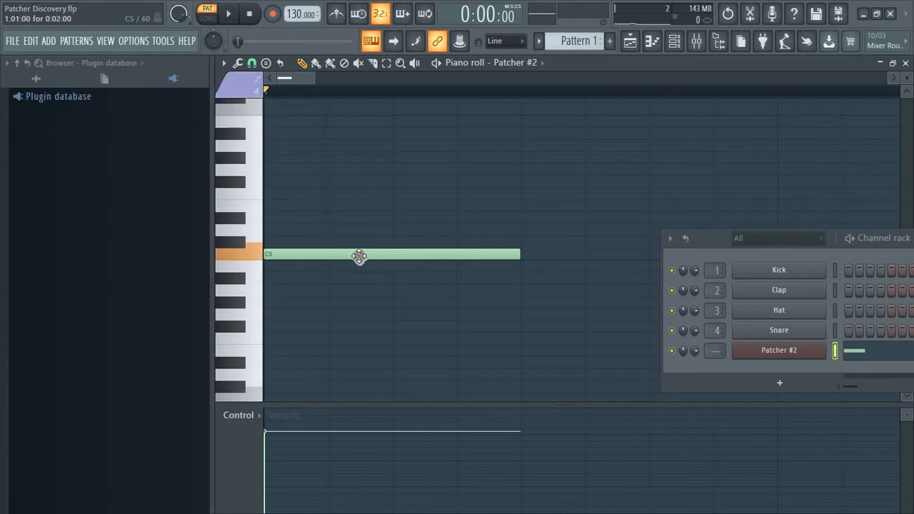
double_click(359, 254)
click(535, 243)
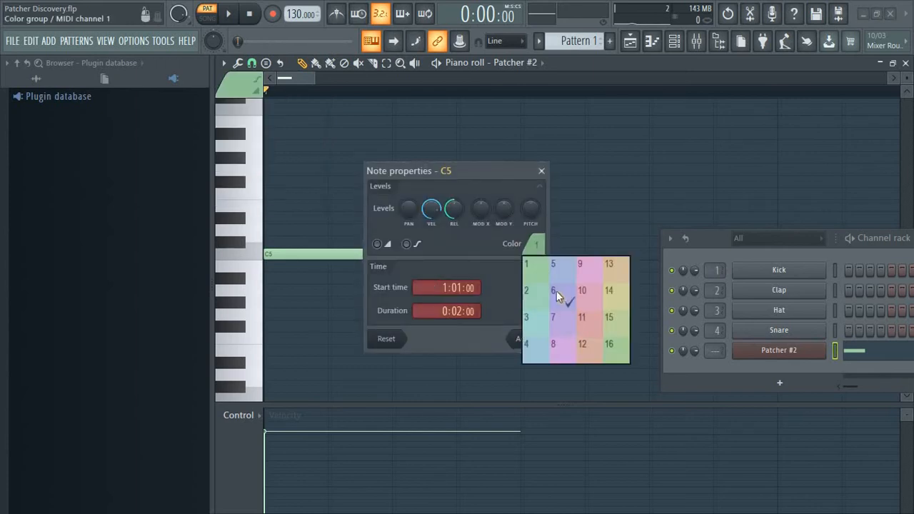
click(556, 291)
click(535, 250)
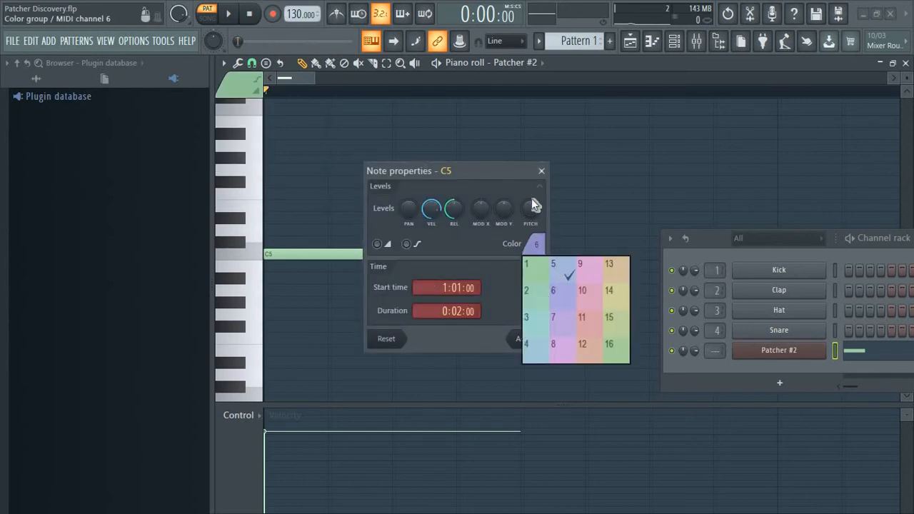
click(541, 172)
click(541, 172)
Step: Set the C5 note's color to 5 in its note properties and accept the change
double_click(481, 255)
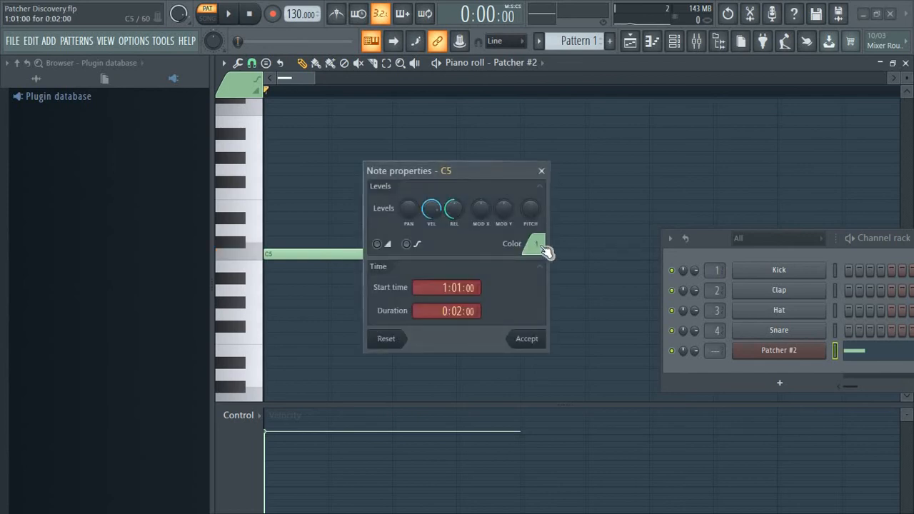
click(545, 250)
click(536, 316)
click(526, 339)
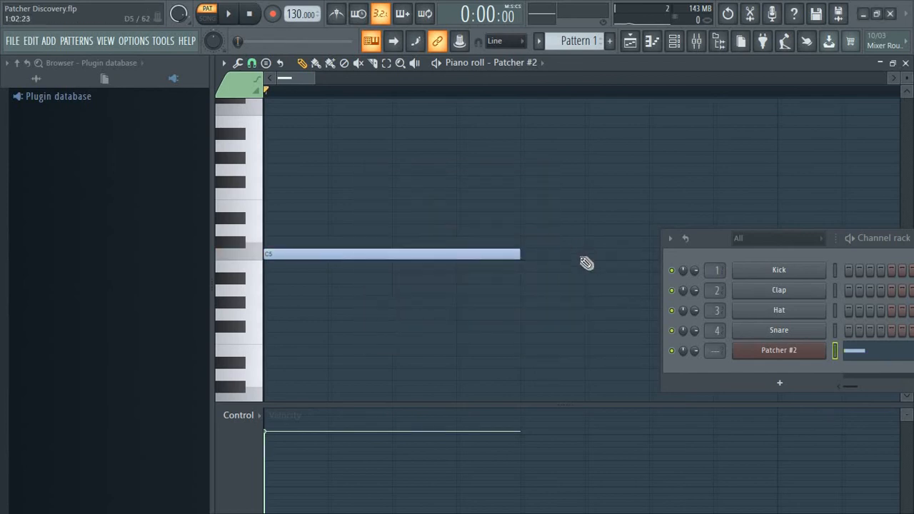
Step: Adjust the first C5 note to two steps long and place a matching C5 note at 1:05:00
scroll(543, 239, down, 4)
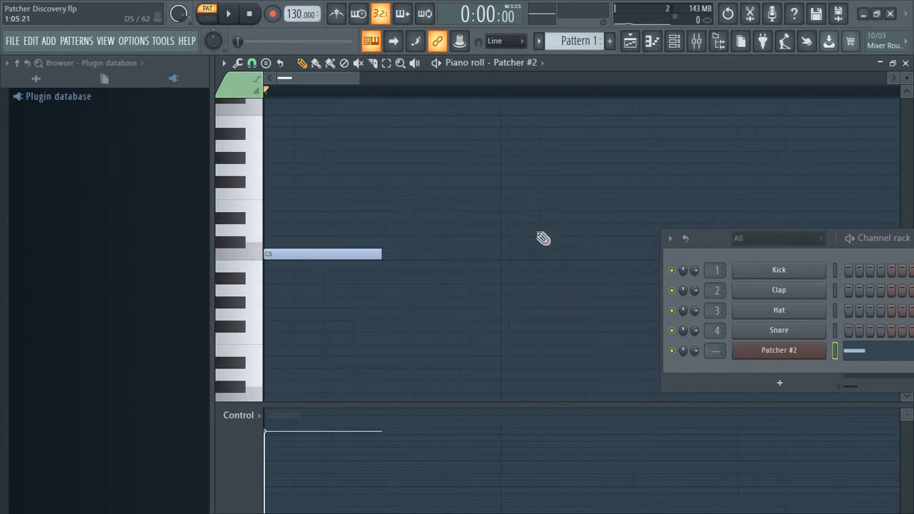
scroll(543, 239, down, 2)
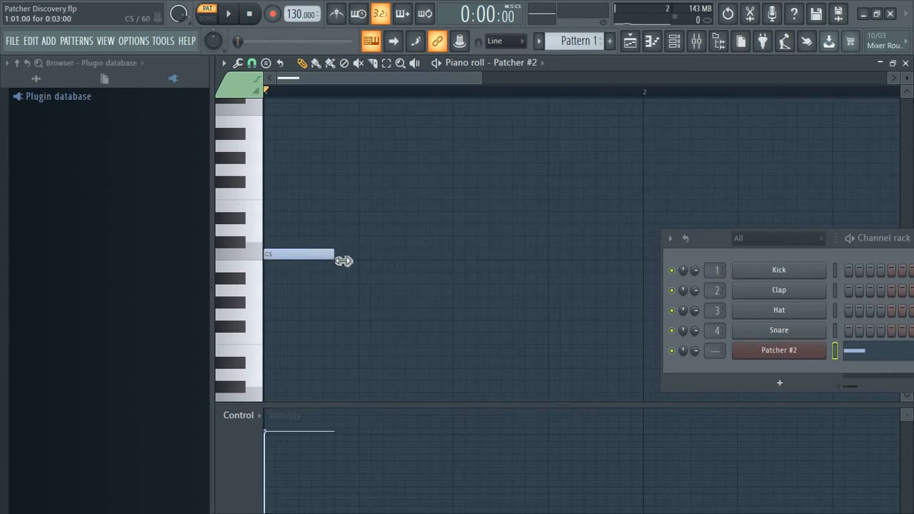
drag(343, 260, 305, 262)
click(358, 255)
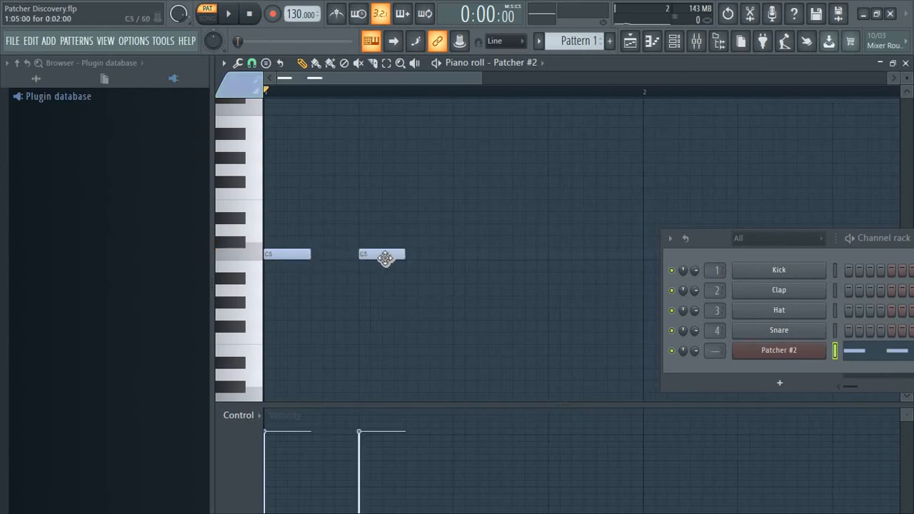
Step: Set the color of the second C5 note, at 1:05:00, to 1 in its note properties
double_click(382, 254)
click(536, 244)
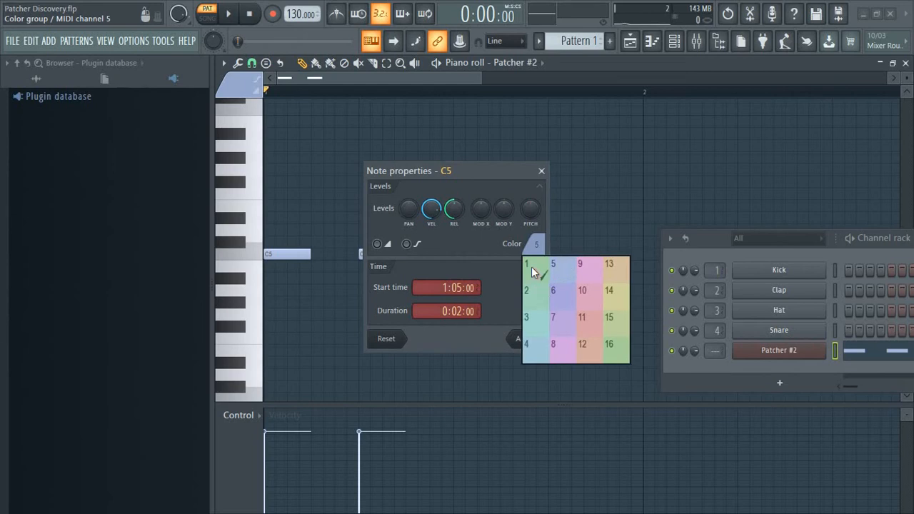
click(532, 272)
click(527, 338)
Step: Undo the stray C#5 note and place a third C5 note in color 5 on beat three
drag(281, 257, 278, 255)
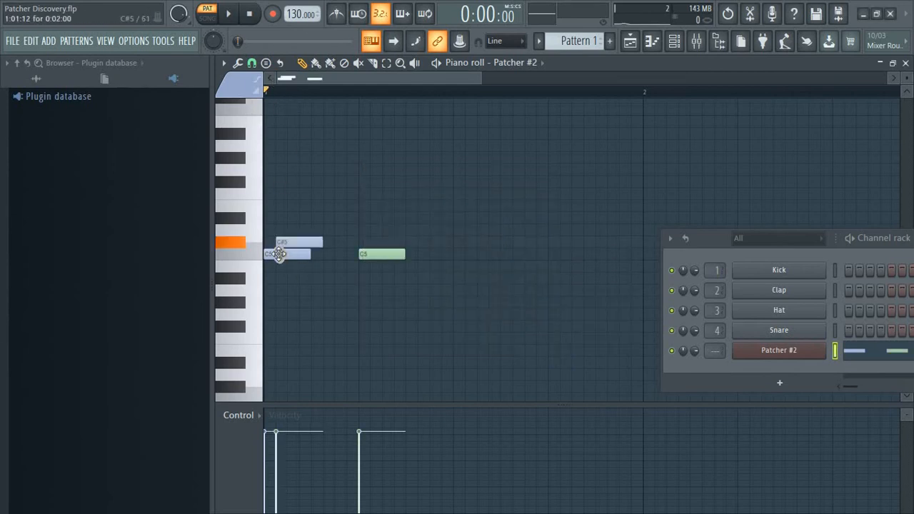
key(ctrl+z)
click(237, 90)
click(245, 93)
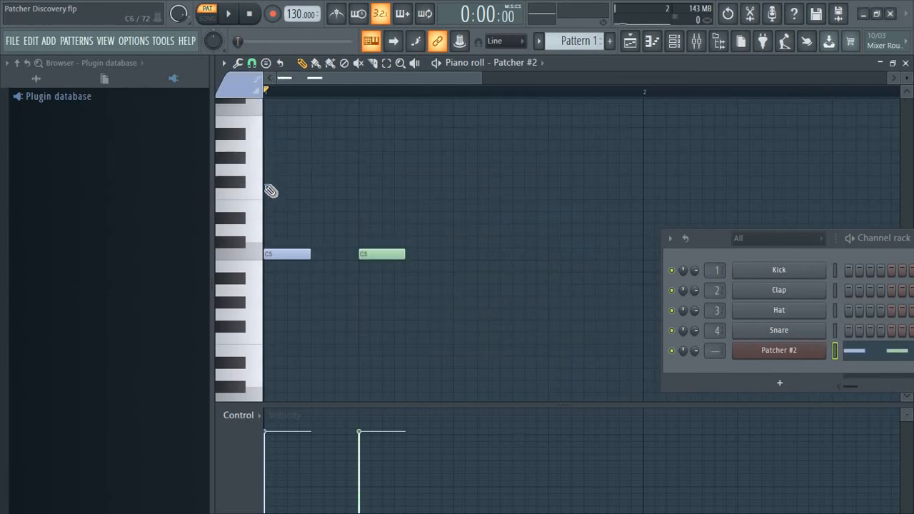
click(451, 255)
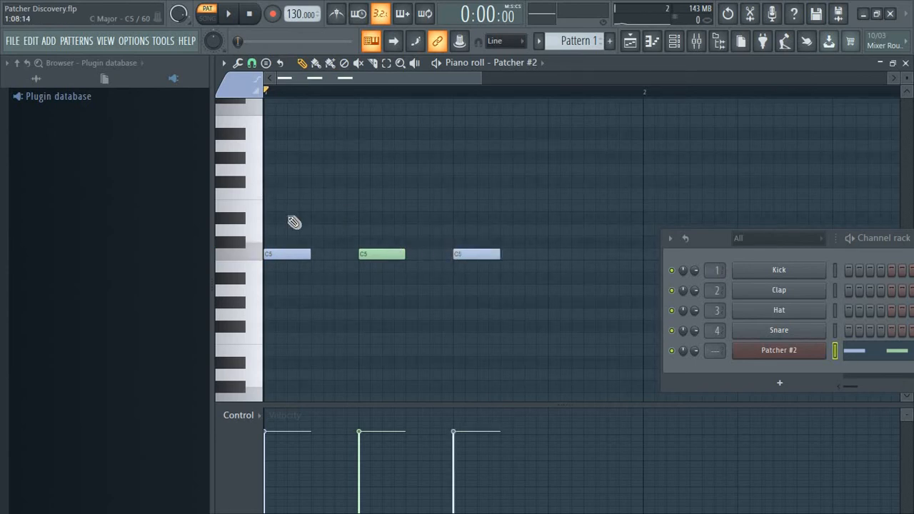
Step: Switch to note color 1, place a fourth C5 note at 1:13:00, and pick up the first note's color again
click(238, 94)
click(225, 126)
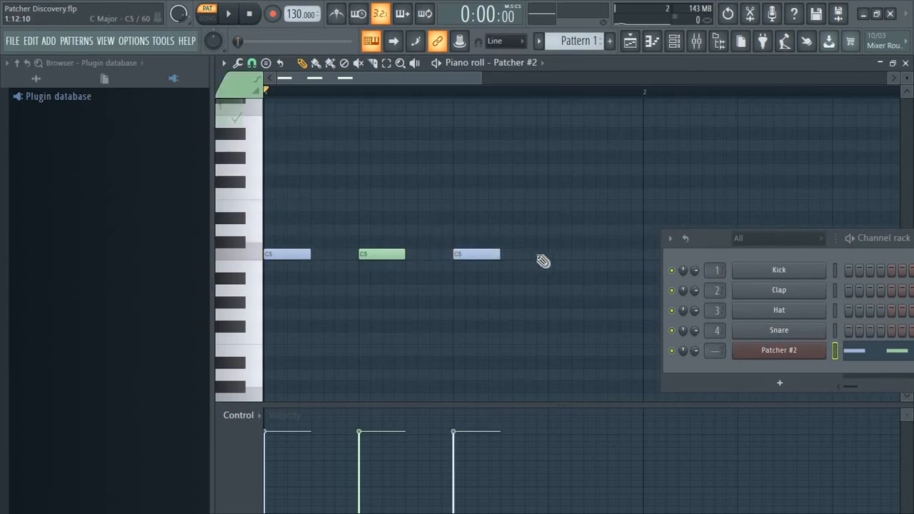
click(550, 254)
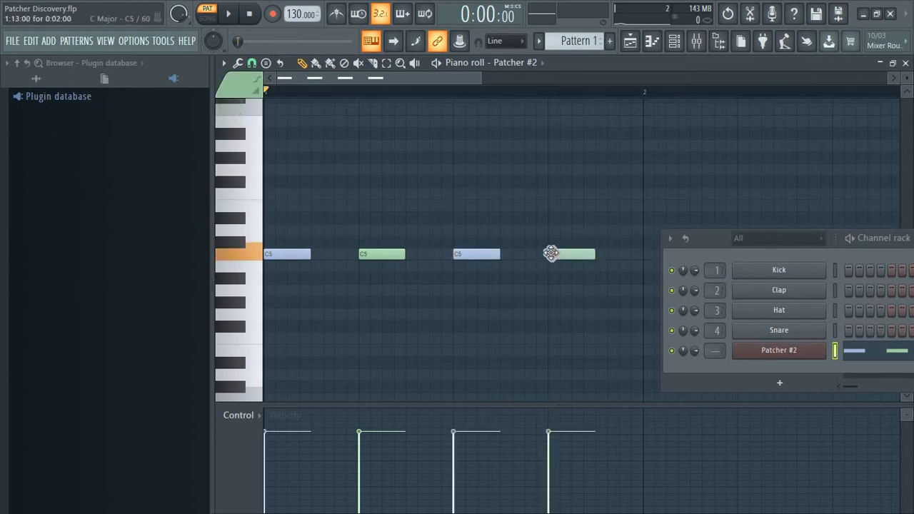
click(277, 256)
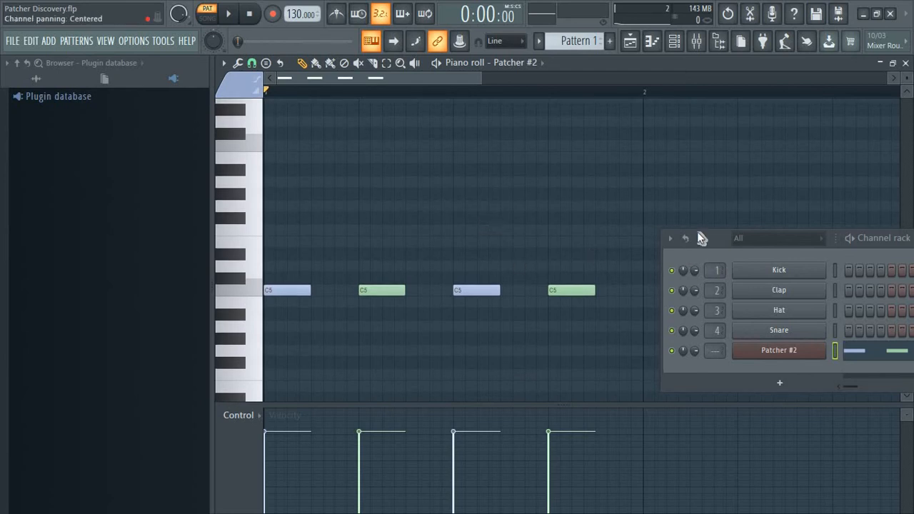
Step: Open Patcher #2 and its VFX Color Mapper's voice output page, arranging the windows so the map stays visible
drag(707, 239, 586, 157)
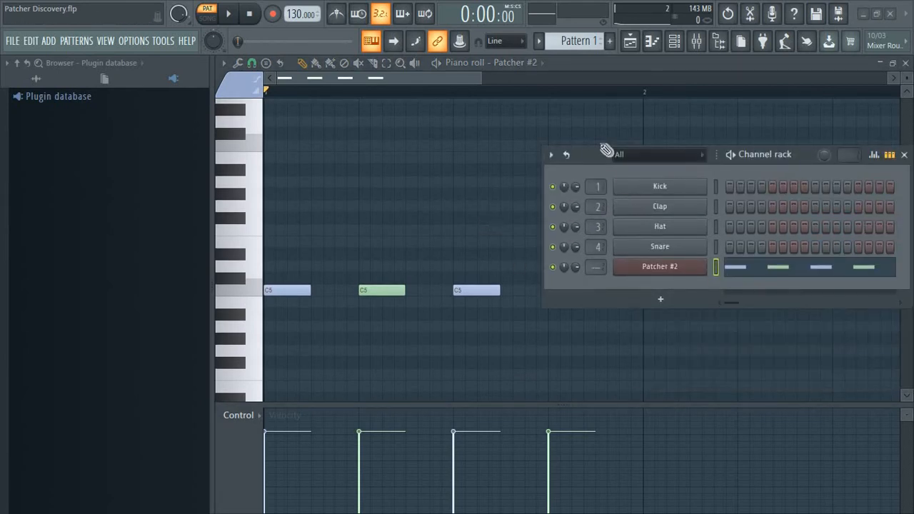
click(650, 268)
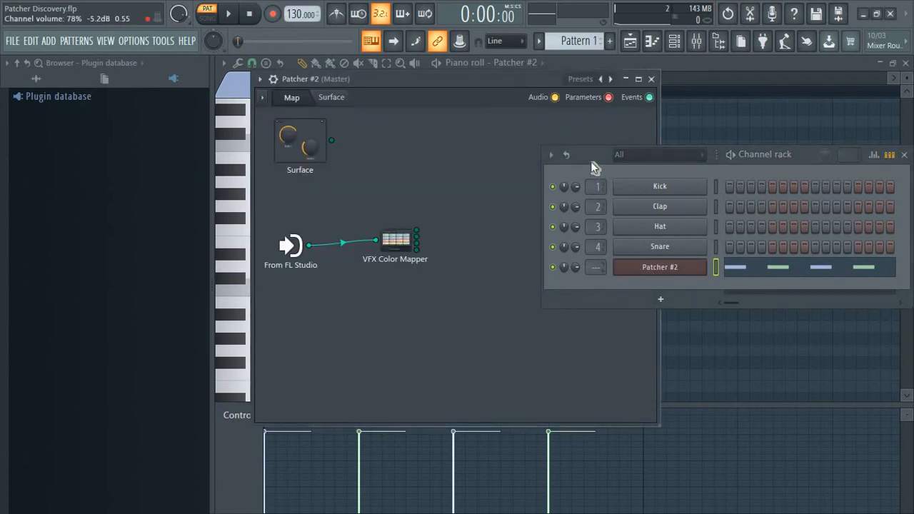
drag(590, 161, 610, 209)
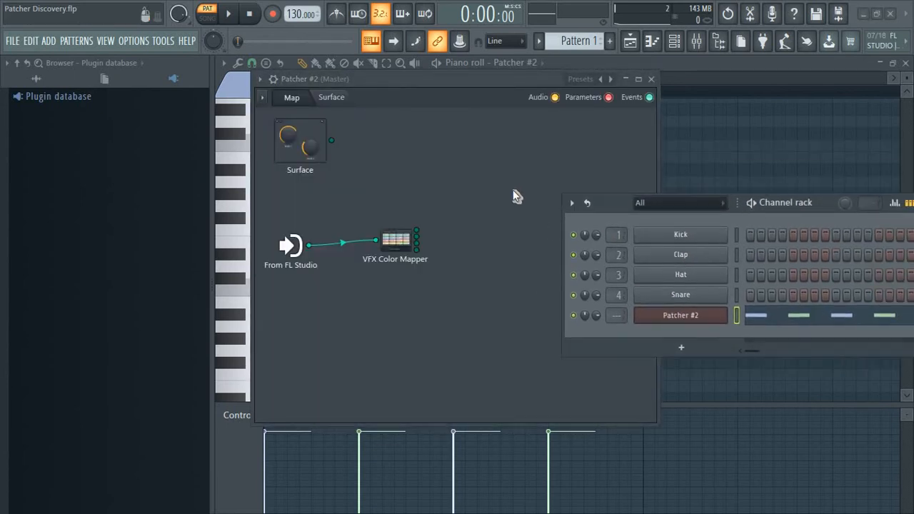
double_click(394, 246)
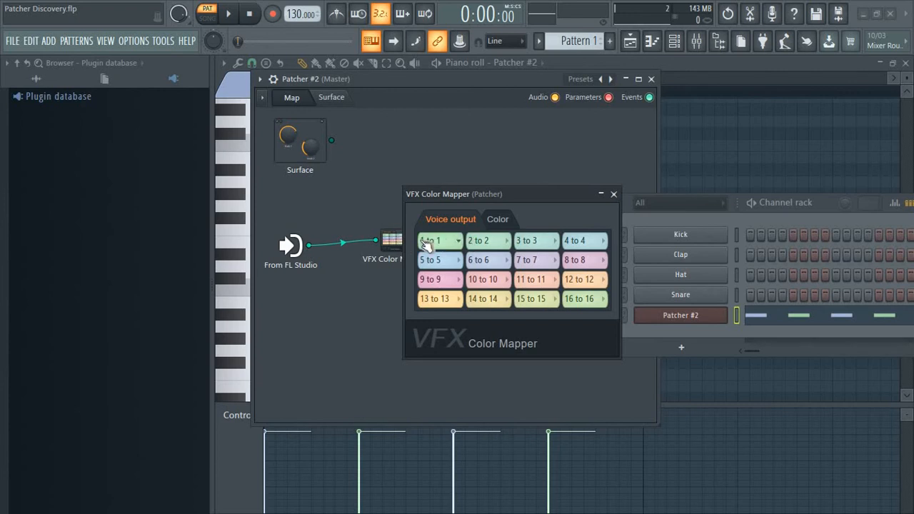
drag(505, 194, 608, 280)
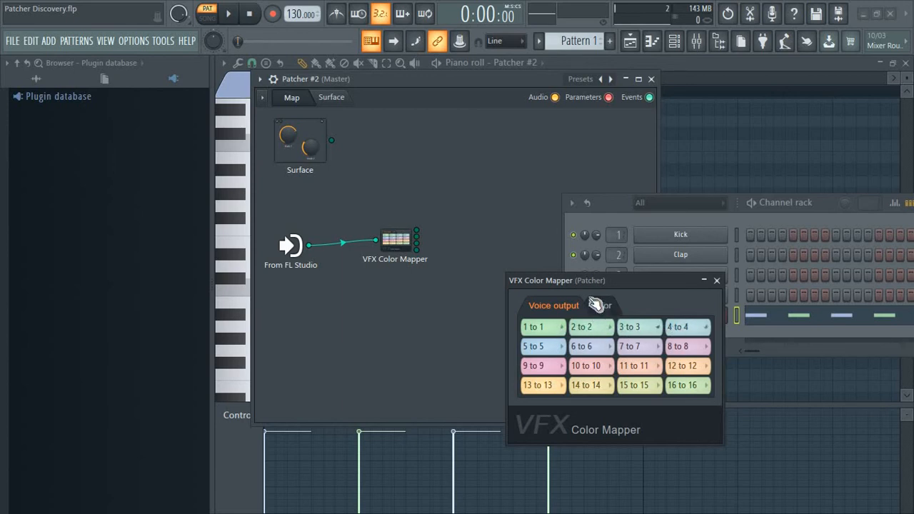
drag(602, 286, 600, 240)
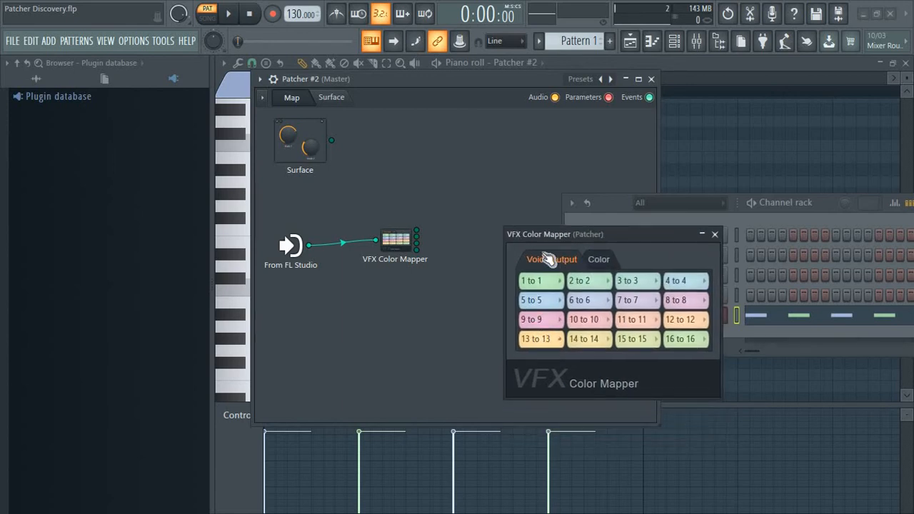
Step: Map color 5 to voice output 2 in VFX Color Mapper and start pattern playback
click(554, 301)
click(546, 316)
click(228, 13)
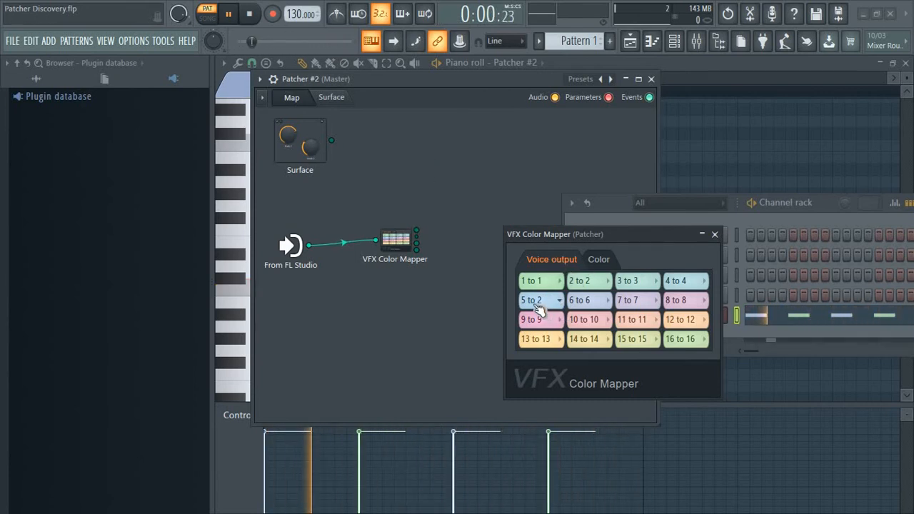
Step: Close VFX Color Mapper and the Channel rack, and reposition the Patcher #2 window over the piano roll
drag(421, 94, 674, 108)
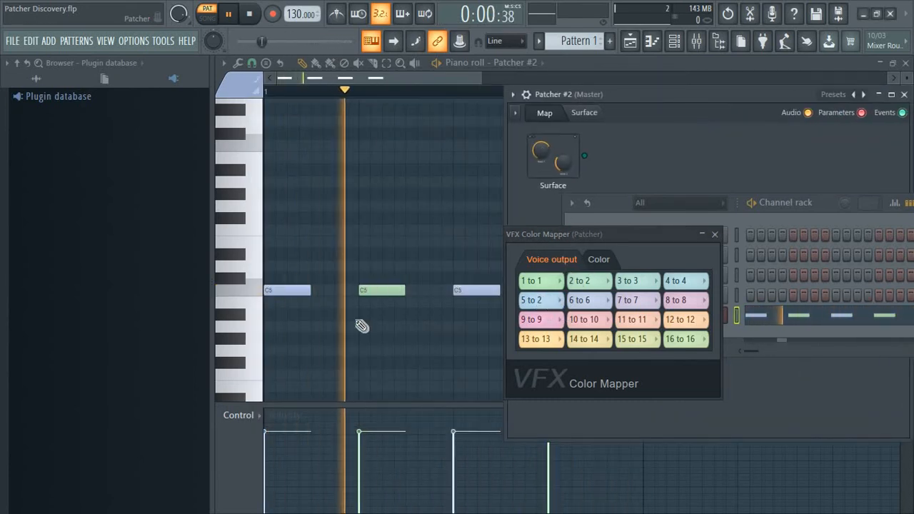
click(718, 234)
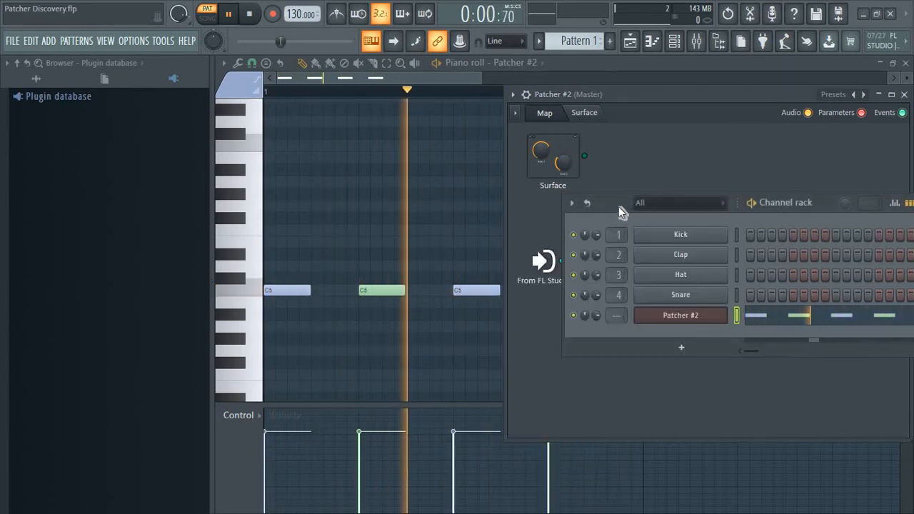
drag(618, 207, 646, 330)
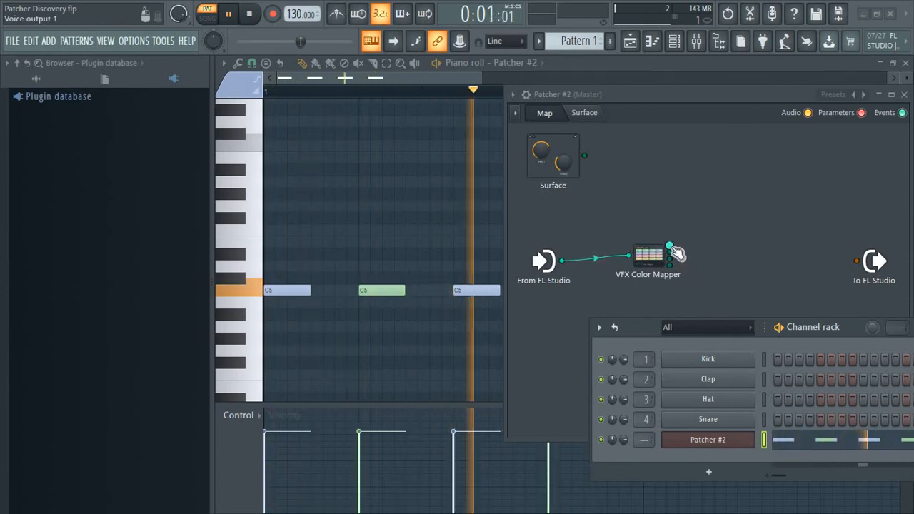
drag(662, 91, 498, 83)
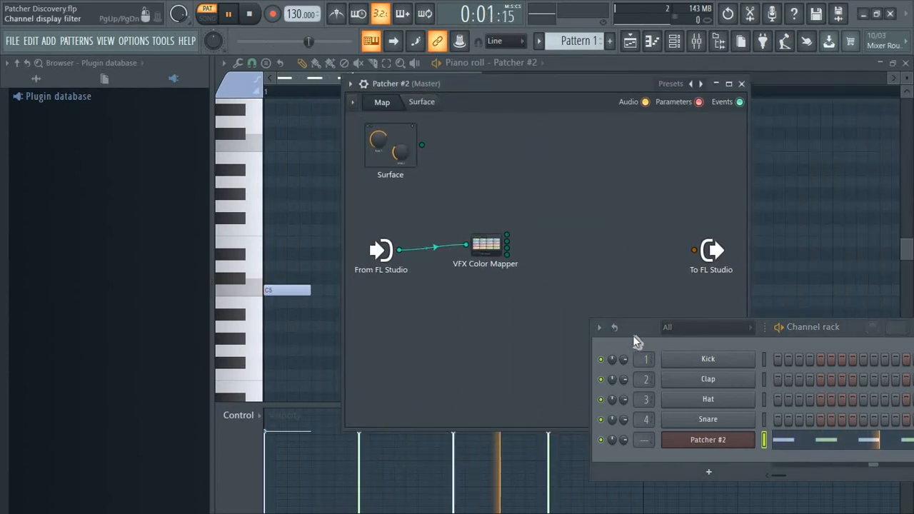
drag(634, 331, 455, 291)
click(775, 290)
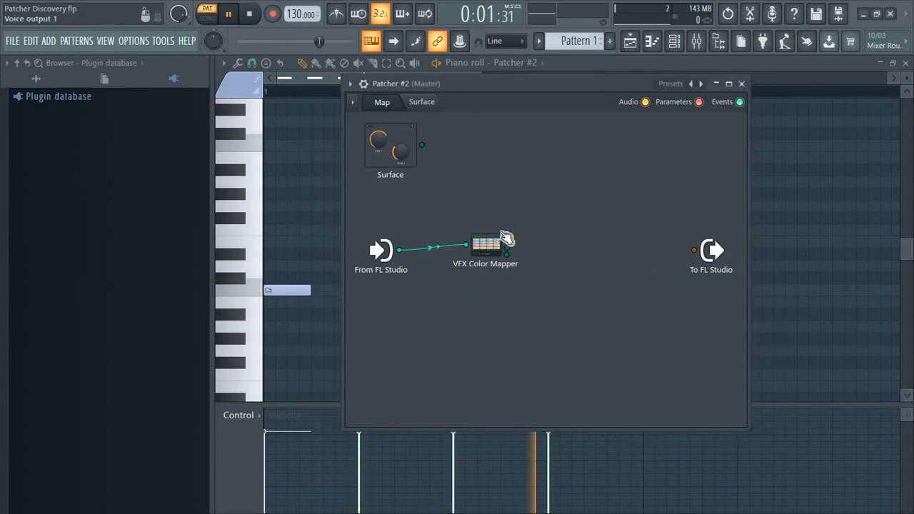
Step: Add a FLEX synth from the New generators category to the Patcher #2 map
right_click(563, 215)
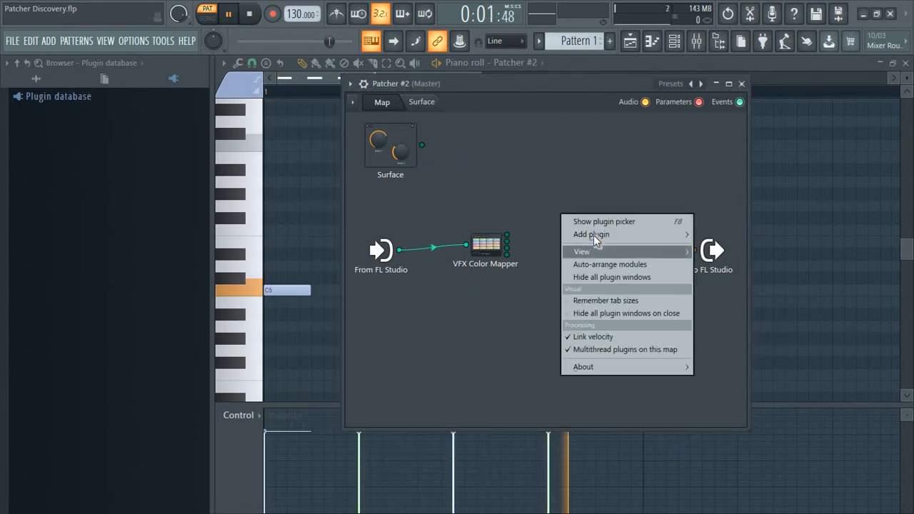
mouse_move(597, 235)
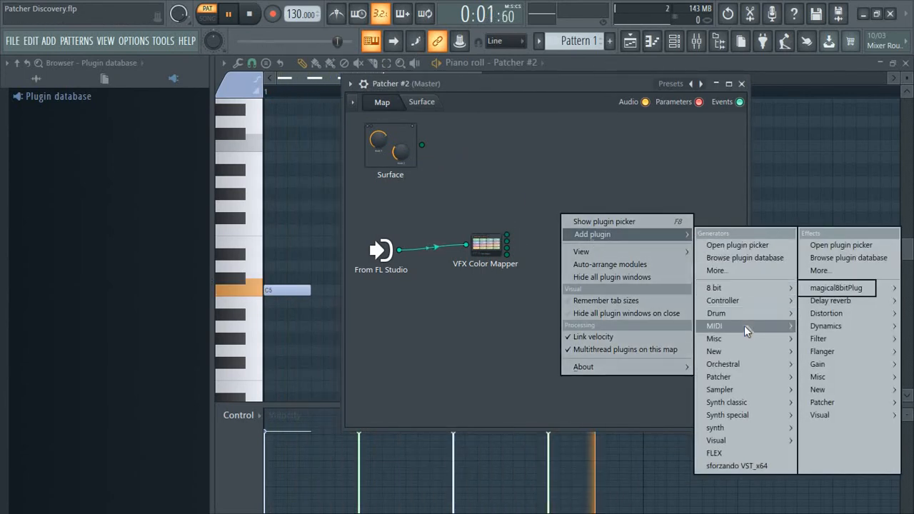
mouse_move(748, 350)
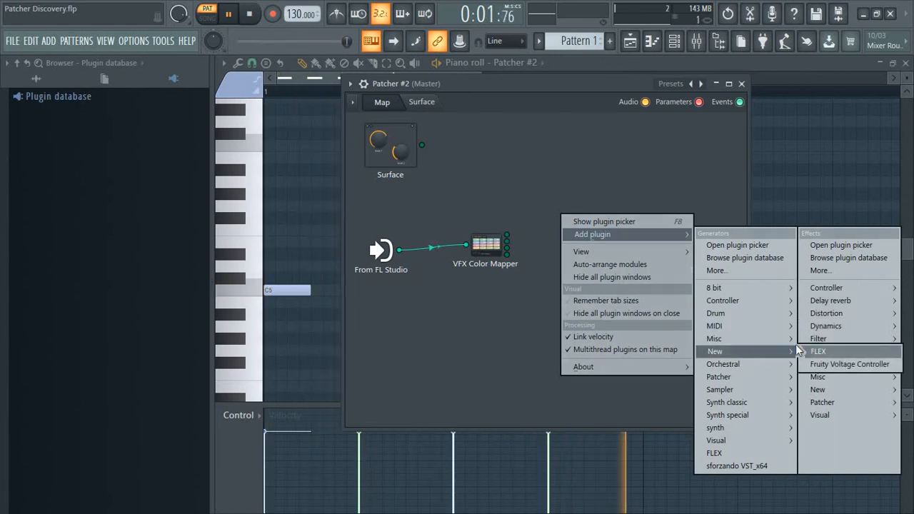
click(816, 351)
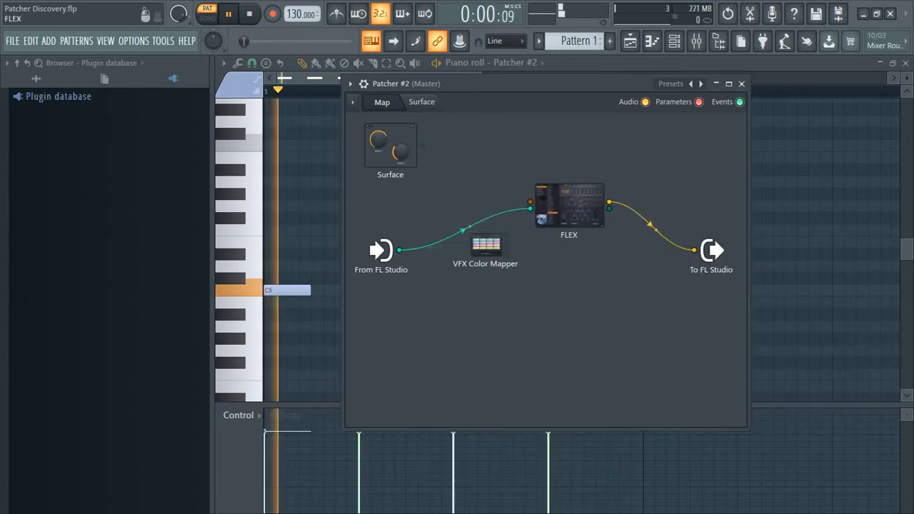
Step: Stop playback, route From FL Studio into VFX Color Mapper and its voice output 1 into FLEX, and place FLEX above the mapper
drag(569, 205, 509, 232)
click(249, 14)
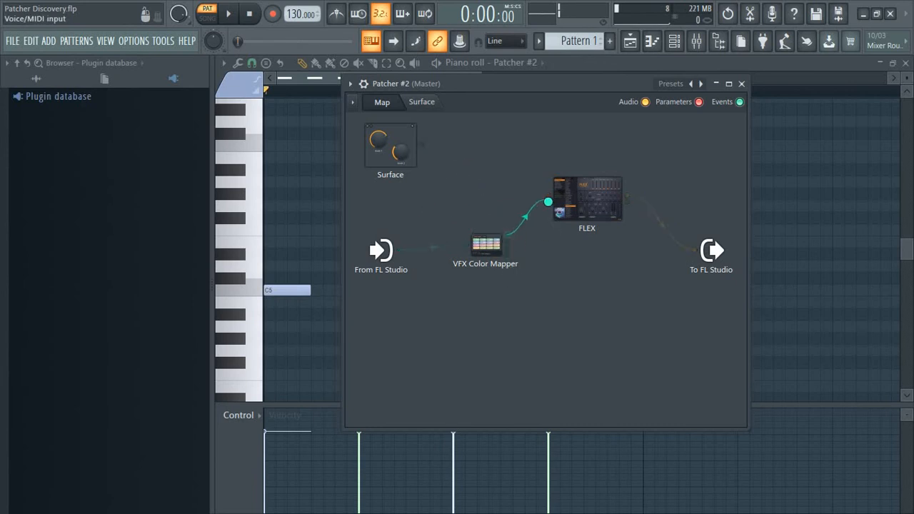
drag(548, 202, 571, 188)
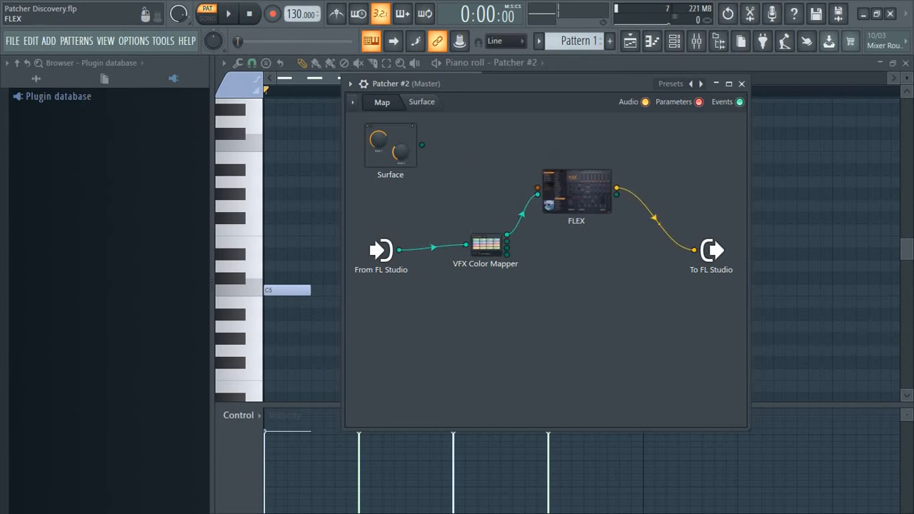
Step: Load the Essential Strings pack with the All Strings Pizzicato preset in FLEX and close its window
double_click(576, 194)
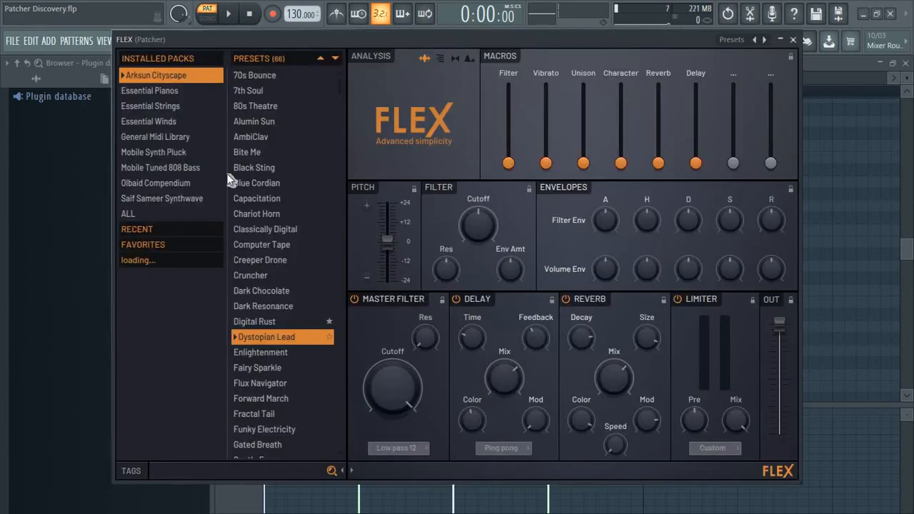
click(158, 103)
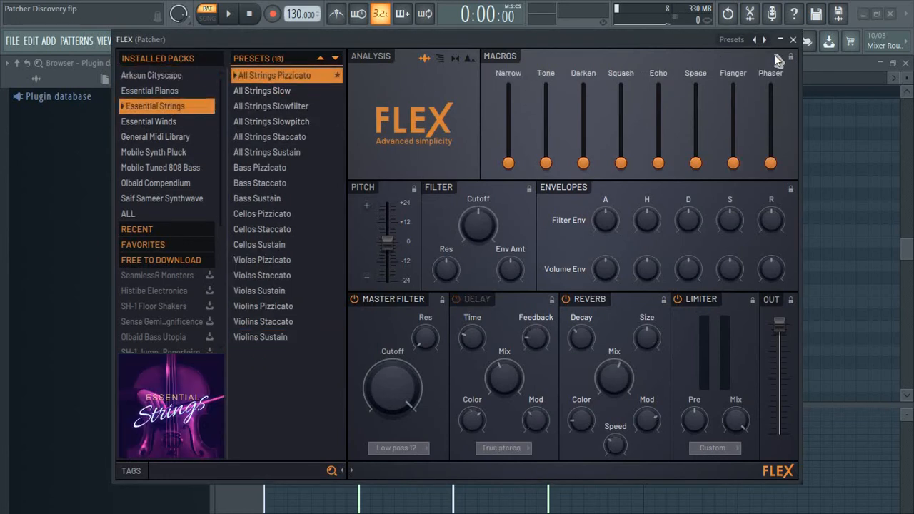
click(796, 42)
Step: Add a second FLEX synth from the New generators category to the map
right_click(560, 270)
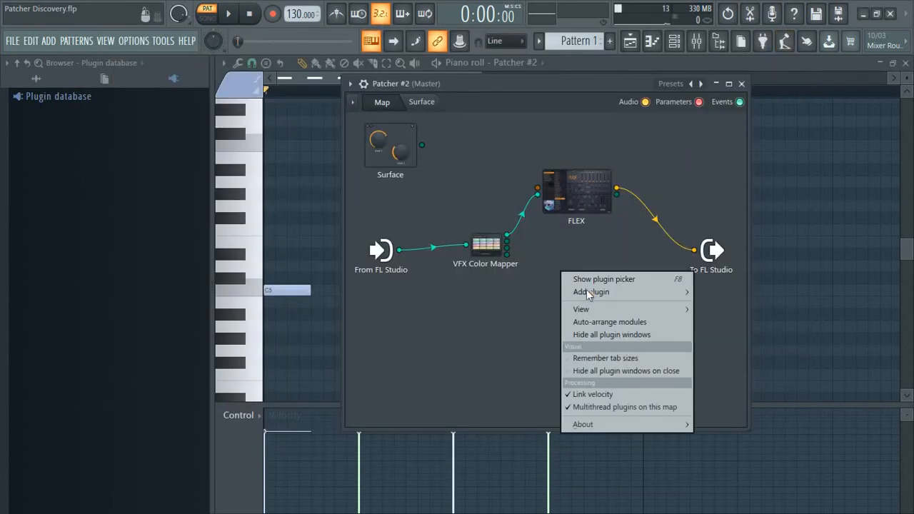
mouse_move(610, 314)
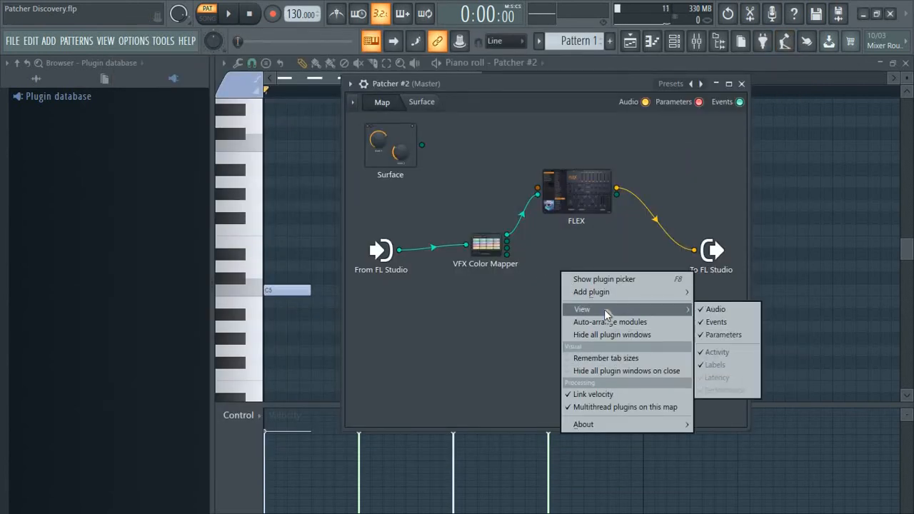
mouse_move(610, 292)
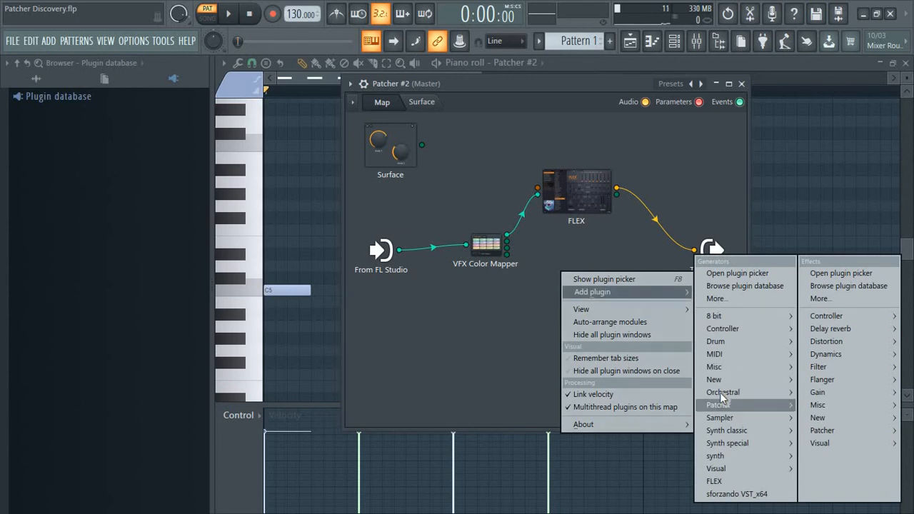
mouse_move(714, 381)
click(818, 378)
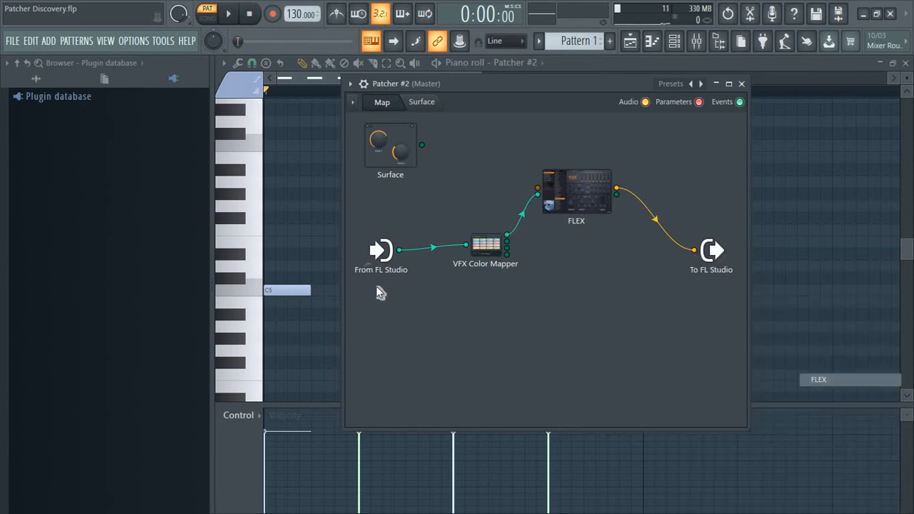
Step: Place the second FLEX below the first and reconnect From FL Studio to VFX Color Mapper, positioned between the input and the synths
drag(498, 242, 543, 318)
drag(630, 301, 455, 195)
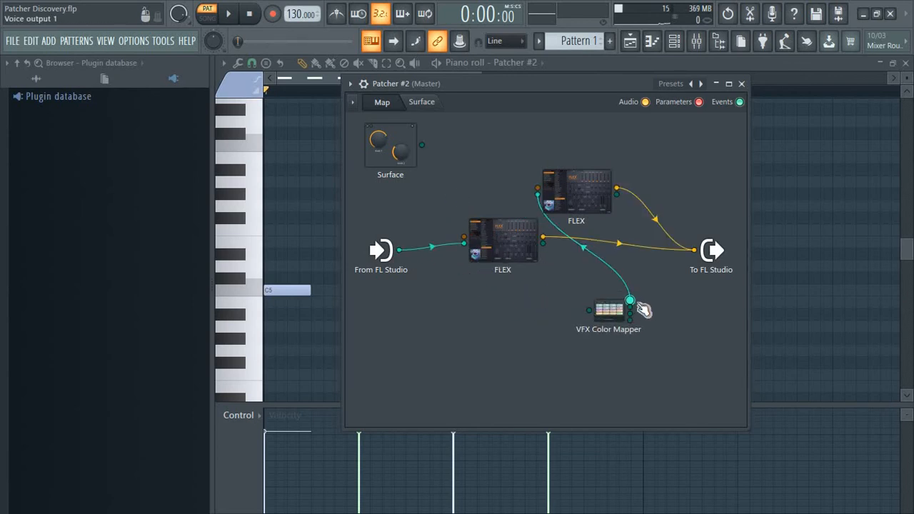
drag(614, 314, 457, 177)
drag(510, 252, 616, 323)
drag(445, 200, 442, 301)
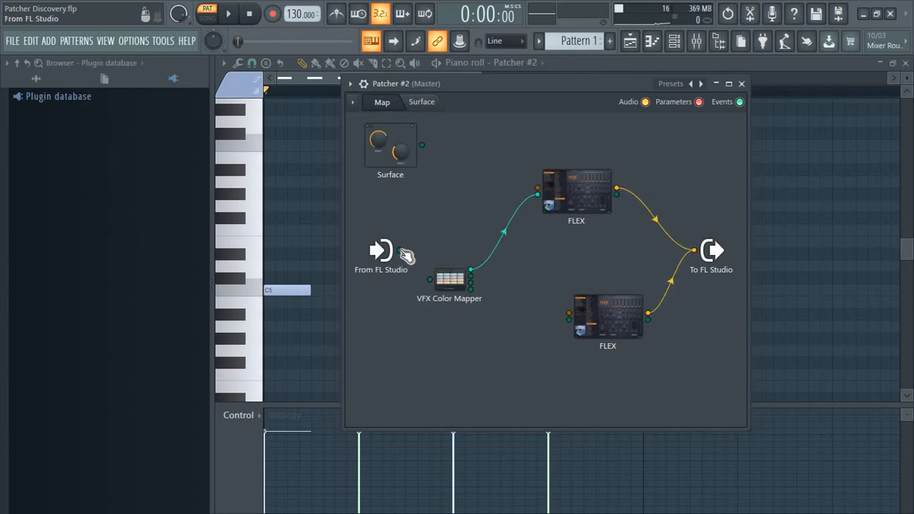
drag(399, 250, 459, 226)
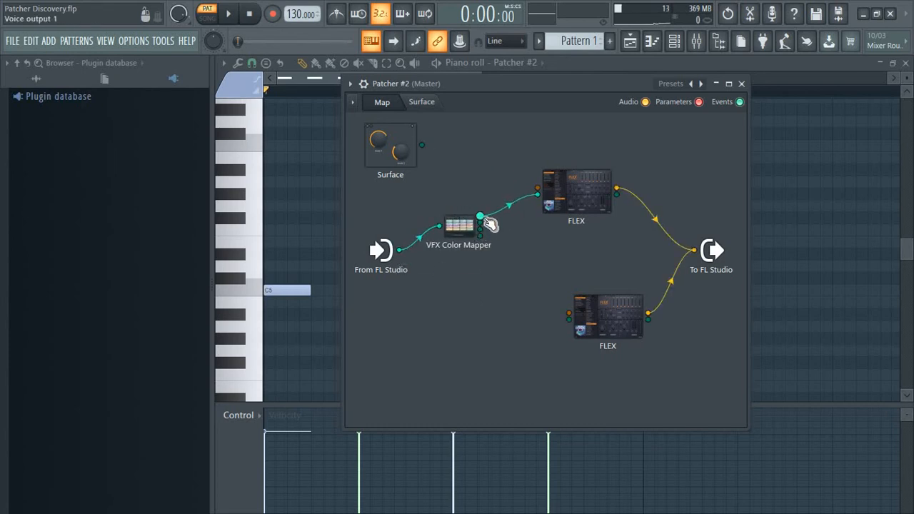
Step: Move the Patcher #2 window off the first notes and connect VFX Color Mapper's voice output 2 to the second FLEX
drag(471, 91, 599, 141)
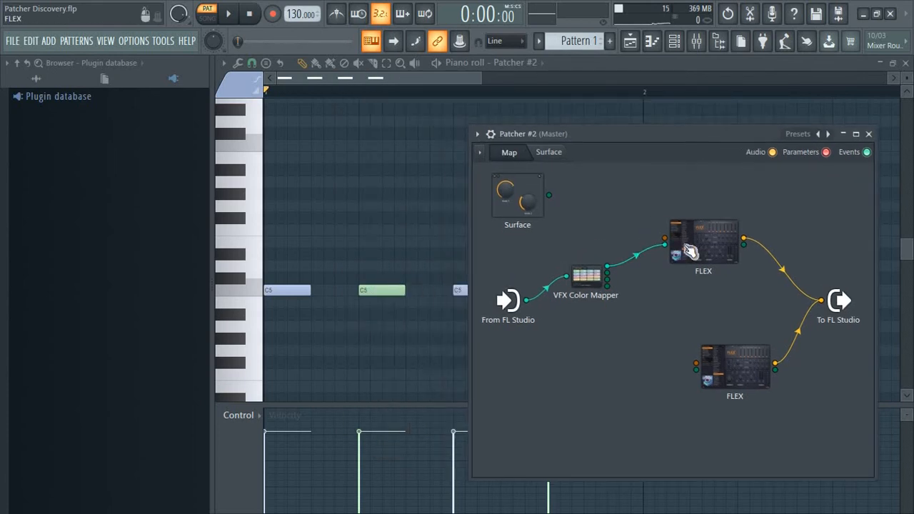
drag(607, 273, 702, 335)
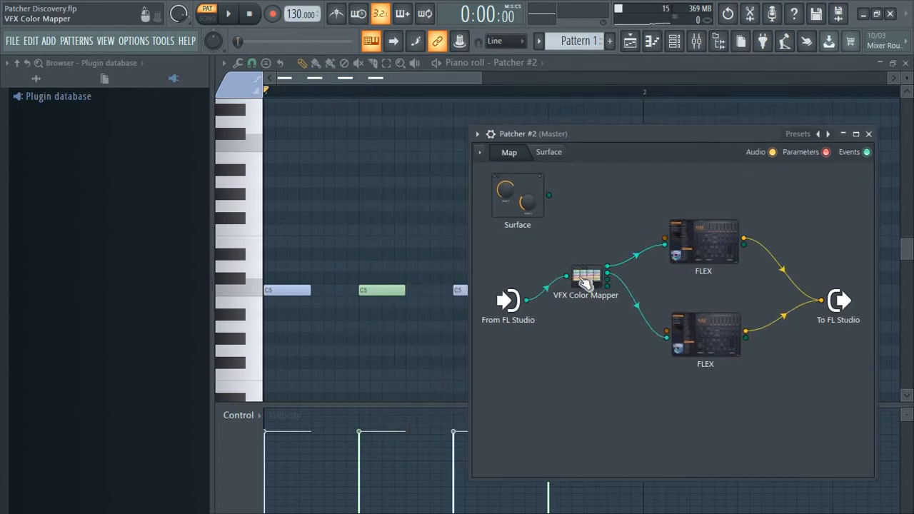
Step: Open VFX Color Mapper's voice output page and check the first C5 note's color in its note properties
click(587, 275)
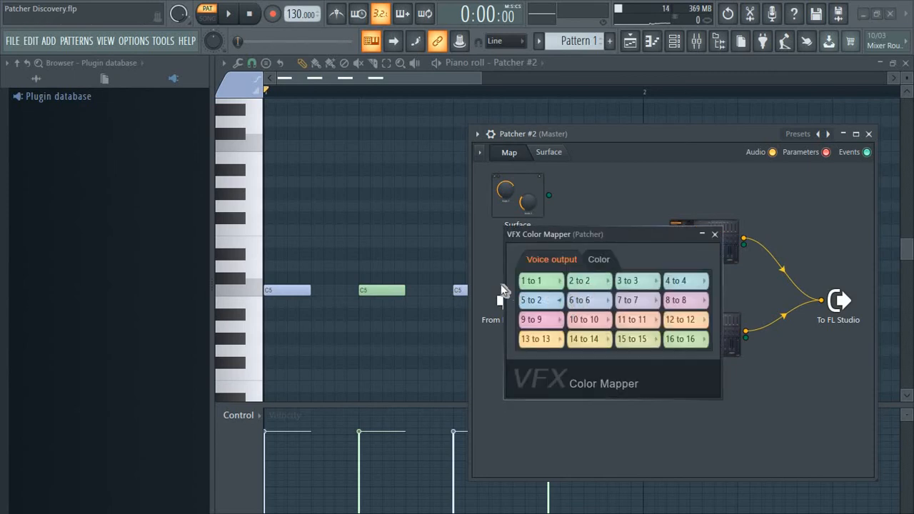
double_click(280, 291)
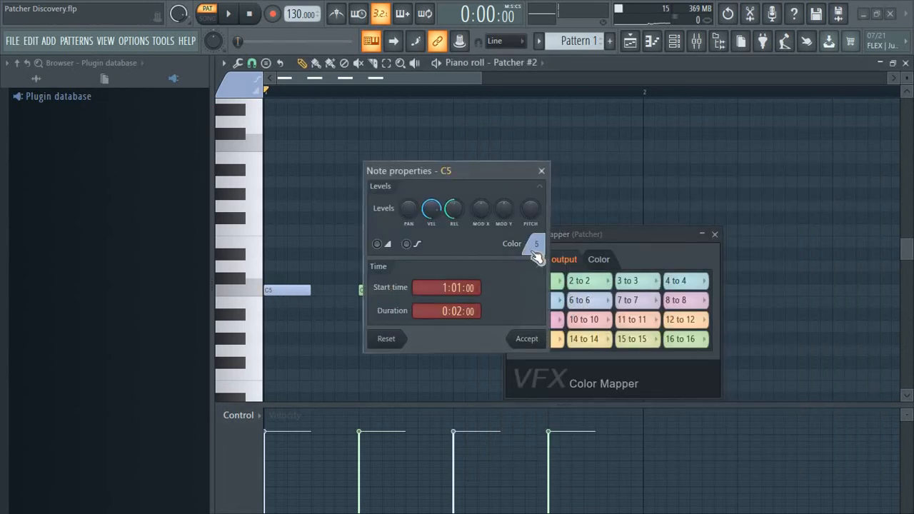
click(543, 171)
Step: Reopen Patcher #2 from the Channel rack and arrange the windows so the notes, map and color assignments are visible together
drag(573, 238, 607, 241)
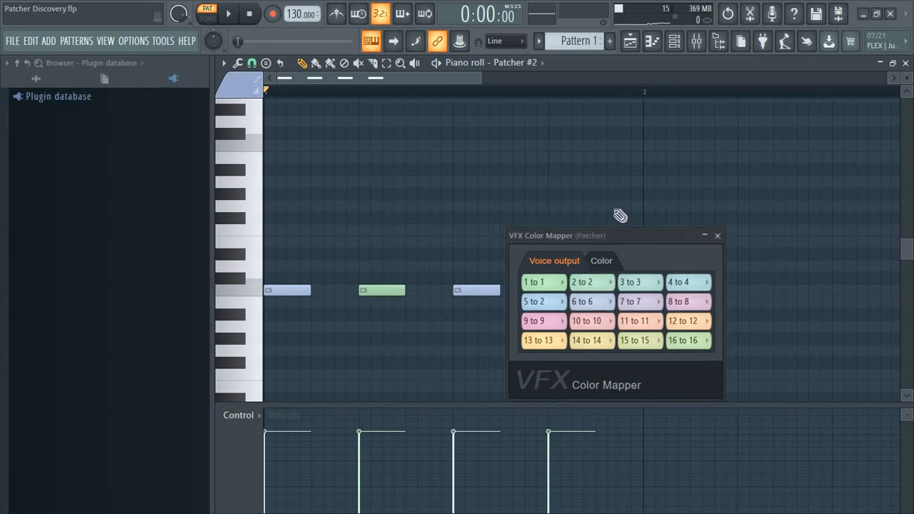
click(675, 43)
click(553, 400)
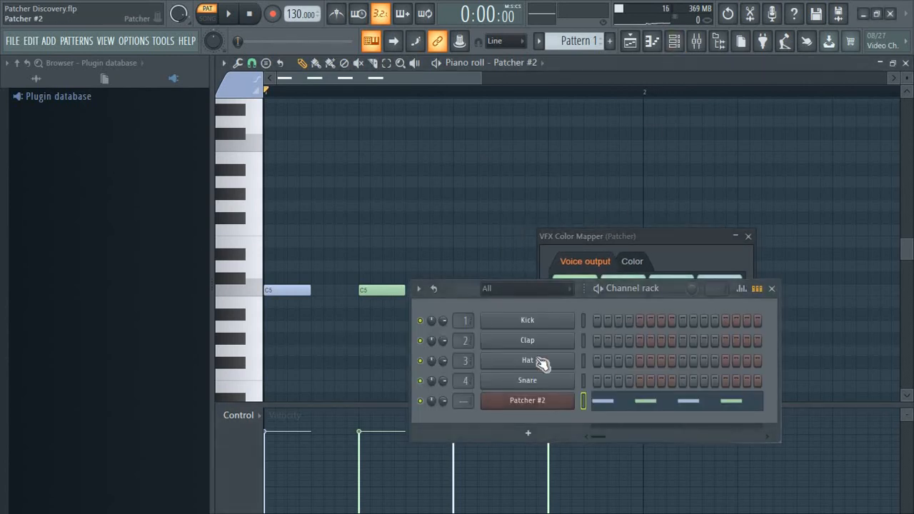
drag(458, 288, 530, 302)
drag(499, 130, 373, 120)
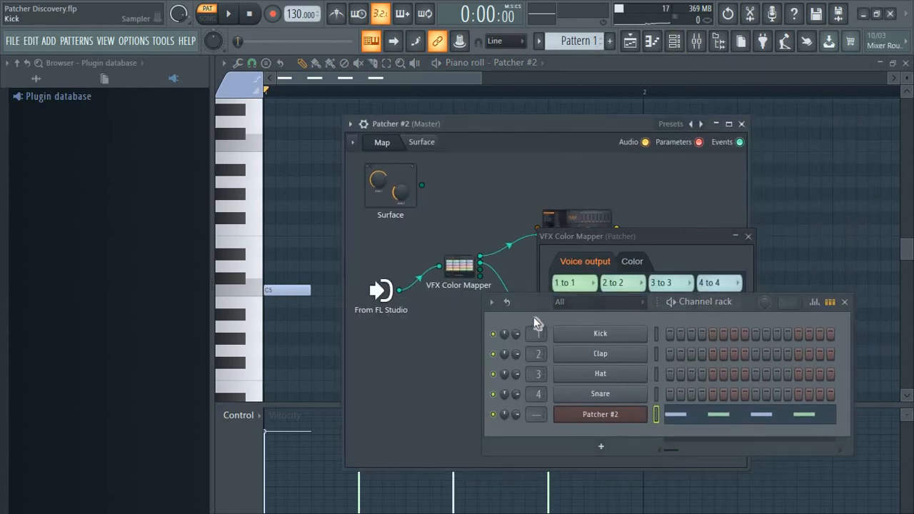
drag(528, 302, 623, 367)
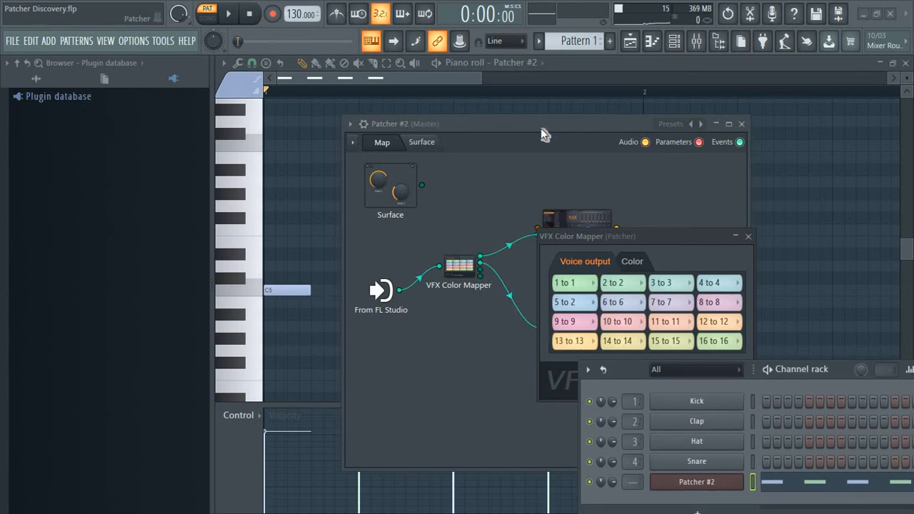
drag(540, 128, 639, 118)
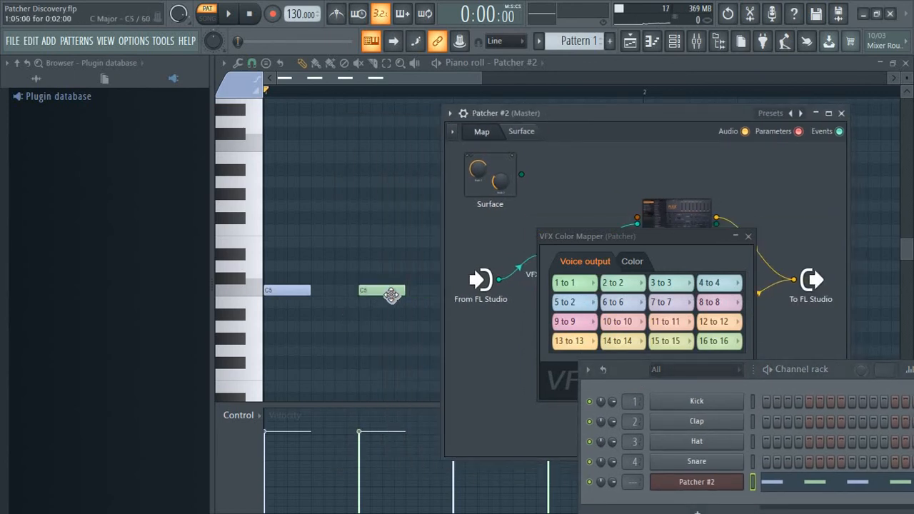
drag(584, 245, 707, 251)
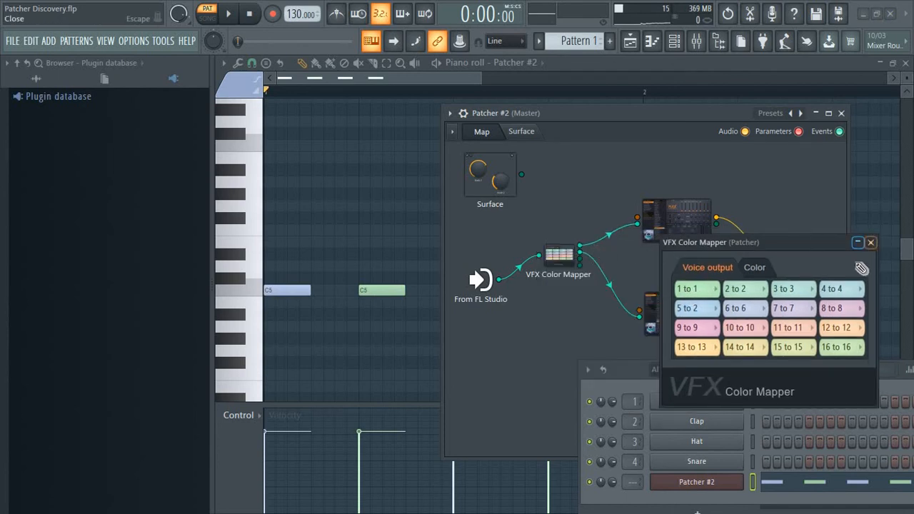
Step: Close VFX Color Mapper and the Channel rack, leaving the Patcher #2 map open over the piano roll
click(865, 246)
drag(625, 372, 478, 347)
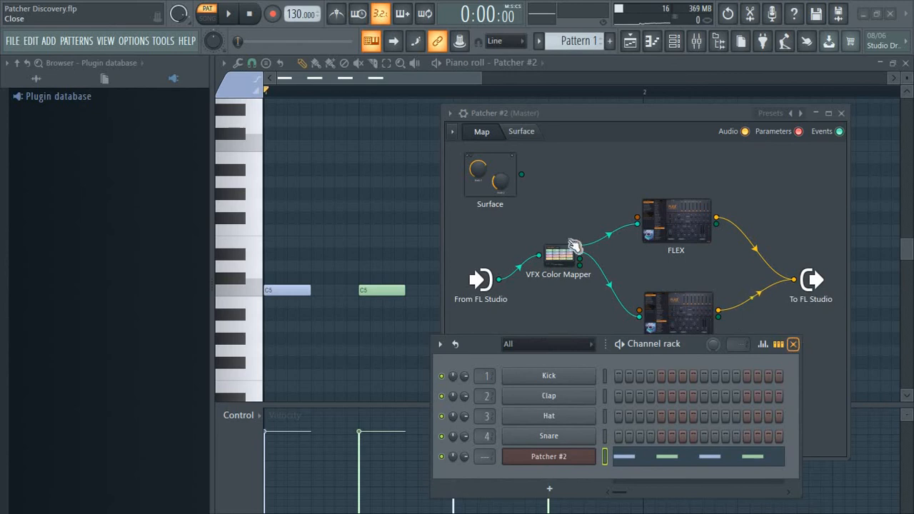
key(F6)
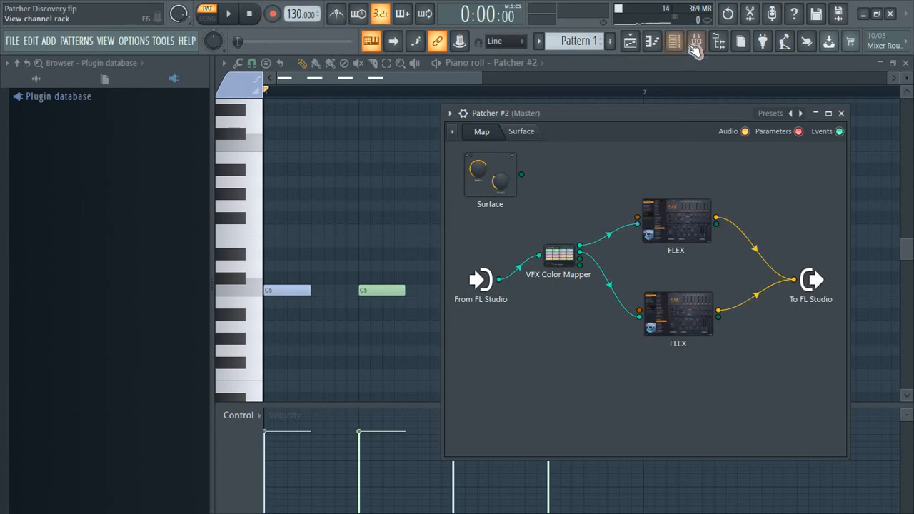
Step: Load the All Strings Sustain preset from the Essential Strings pack in the second FLEX and close its window
double_click(675, 313)
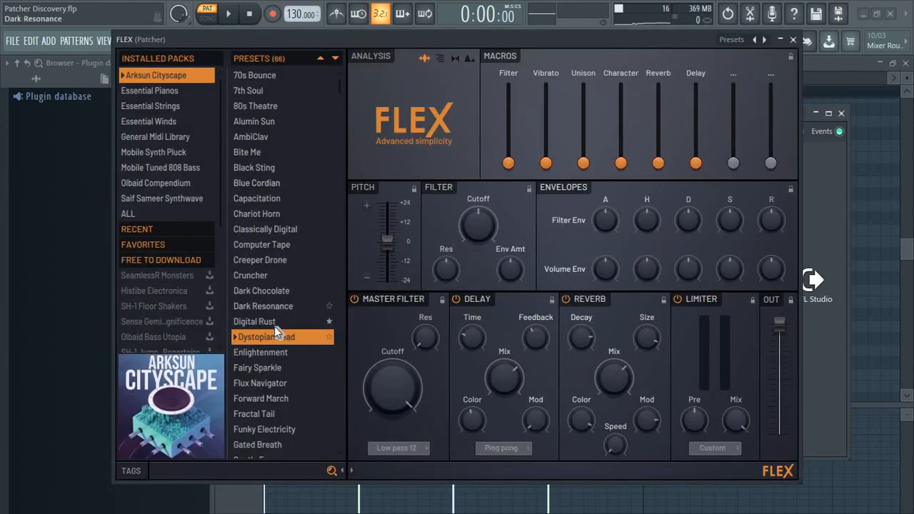
click(159, 106)
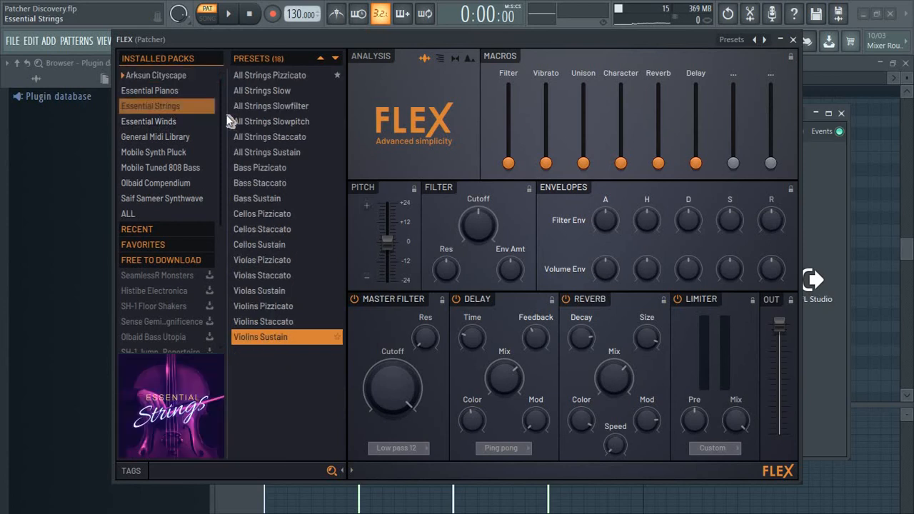
click(288, 152)
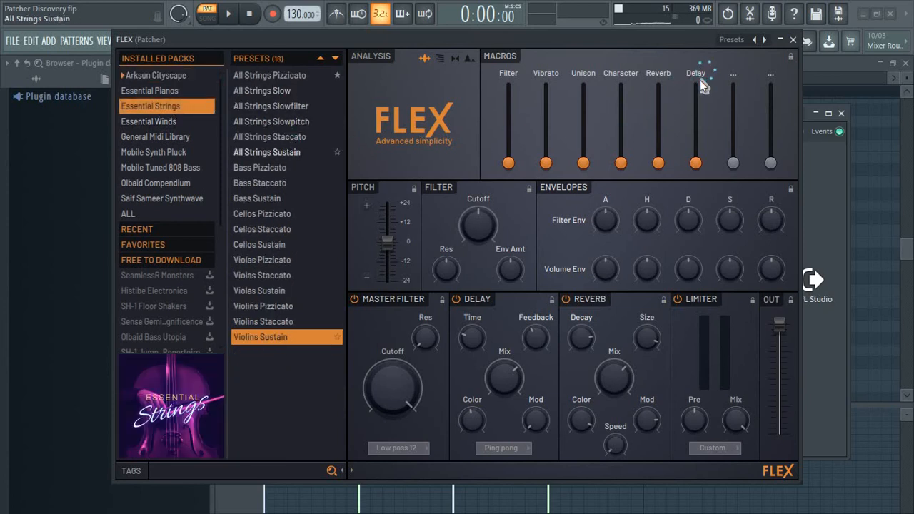
click(793, 39)
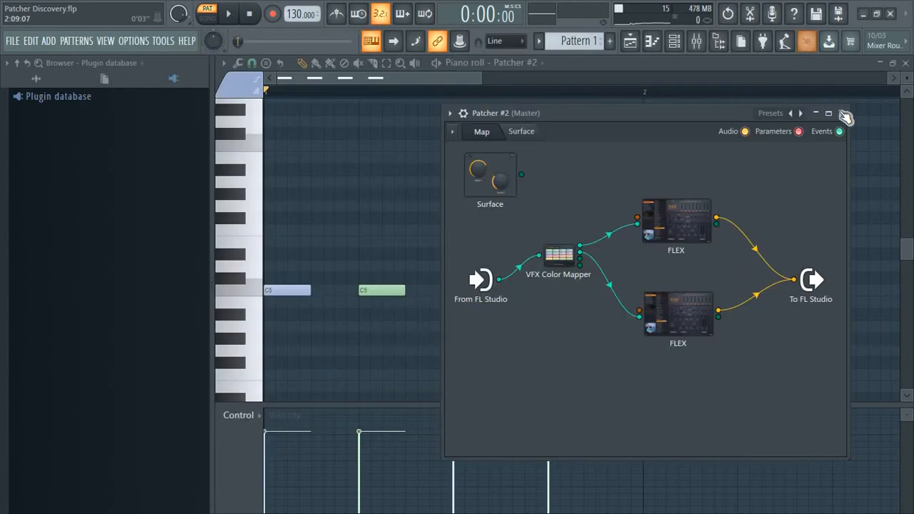
Step: Close Patcher #2, move the second note to E5 at 1:02:00 and the first note to A4 at 1:06:12
click(843, 114)
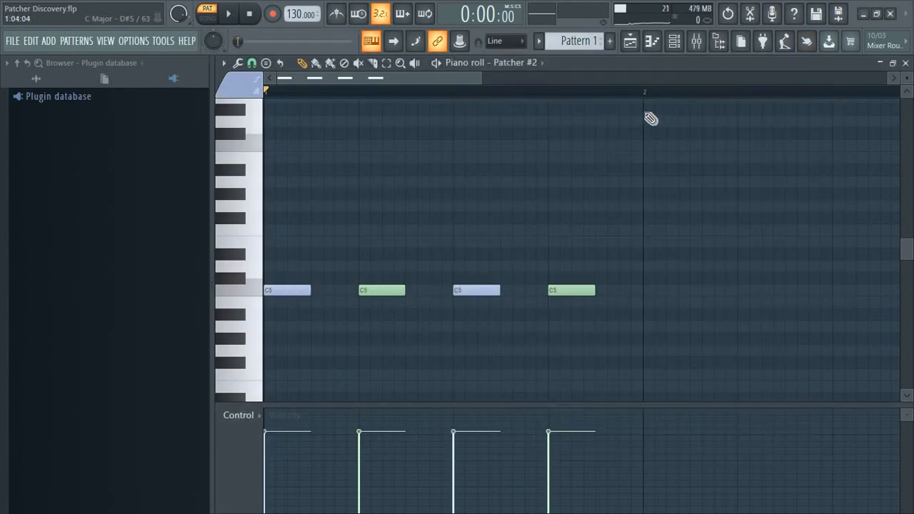
drag(373, 288, 287, 240)
drag(283, 292, 413, 328)
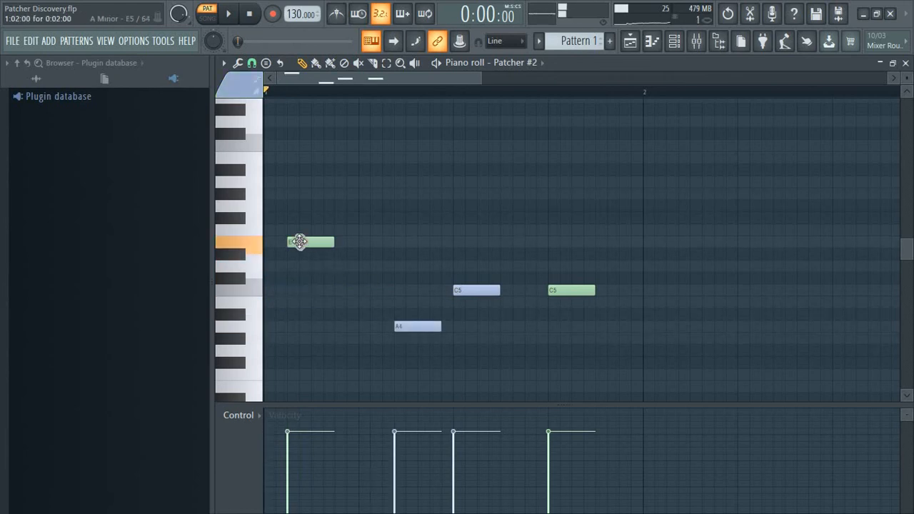
Step: Pick up the green E5 note's color and move the blue A4 note to C5 at the pattern start
double_click(299, 241)
key(Escape)
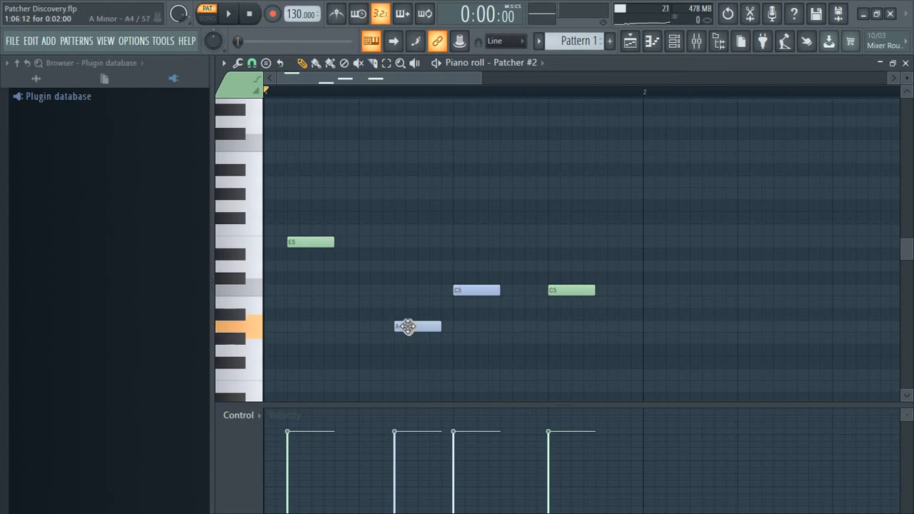
drag(379, 308, 251, 300)
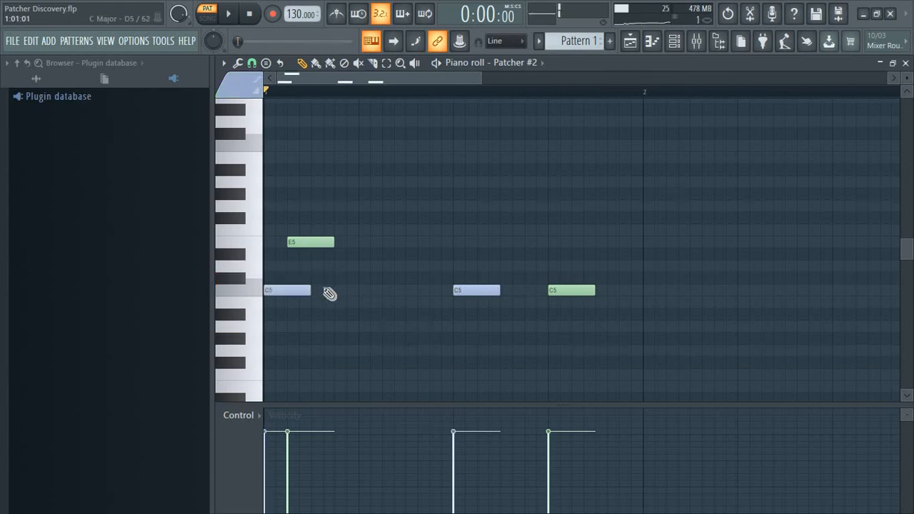
Step: Extend the opening blue C5 to 1:07:00 and add blue notes D5 at 1:07:00, E5 at 1:09:00 and a long A4 at 1:11:00
drag(352, 295, 408, 266)
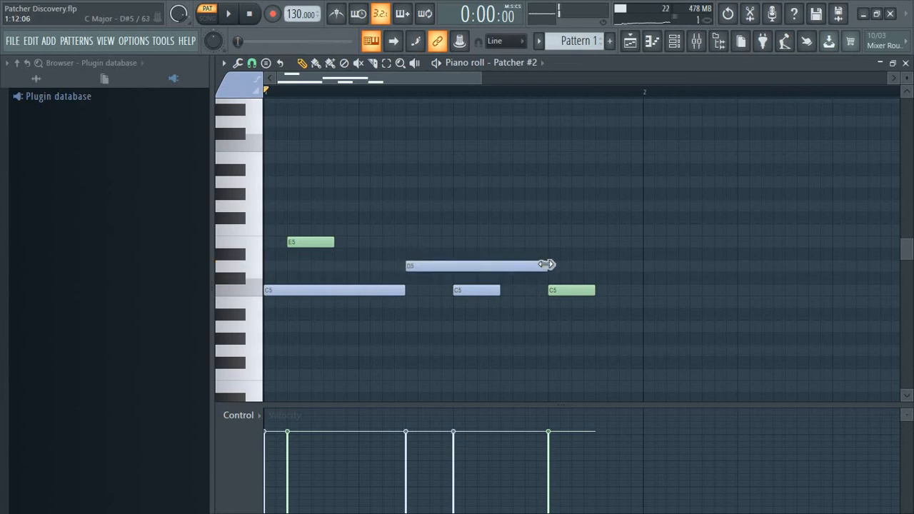
drag(546, 265, 452, 266)
click(457, 242)
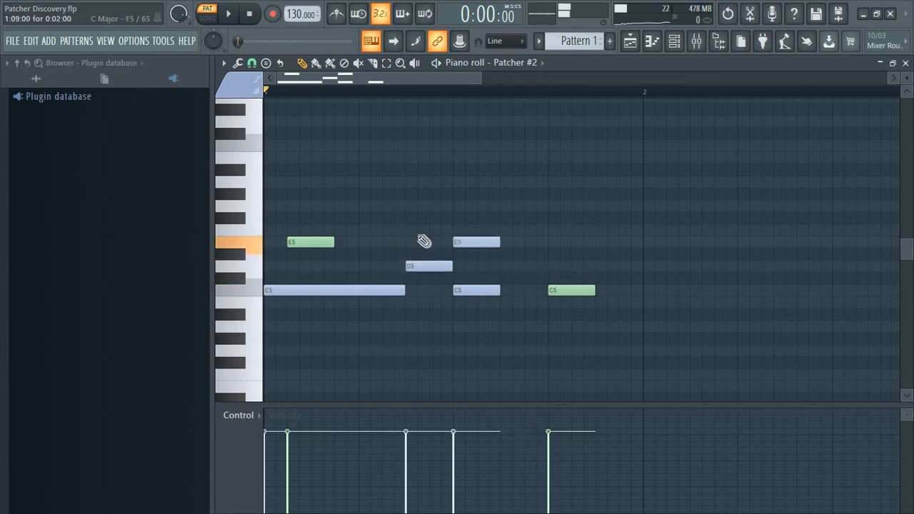
drag(514, 314, 631, 326)
Step: Arrange three green notes C5, E5, C5, each 0:01:12 long, consecutively from 1:13:00 and play the pattern through
click(562, 288)
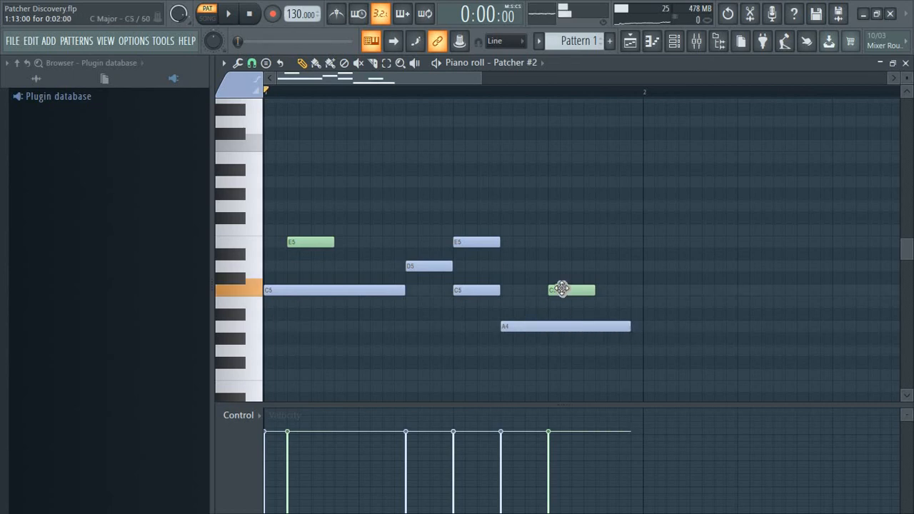
drag(311, 241, 627, 236)
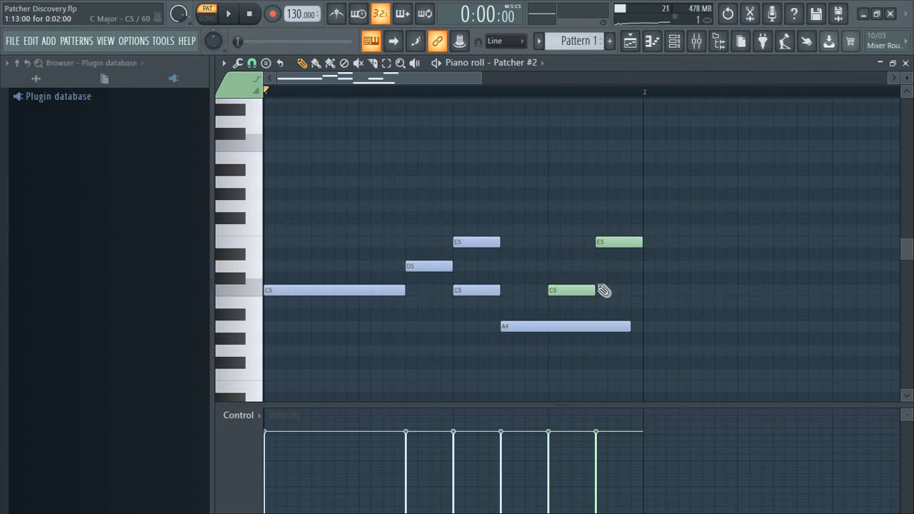
drag(598, 241, 586, 242)
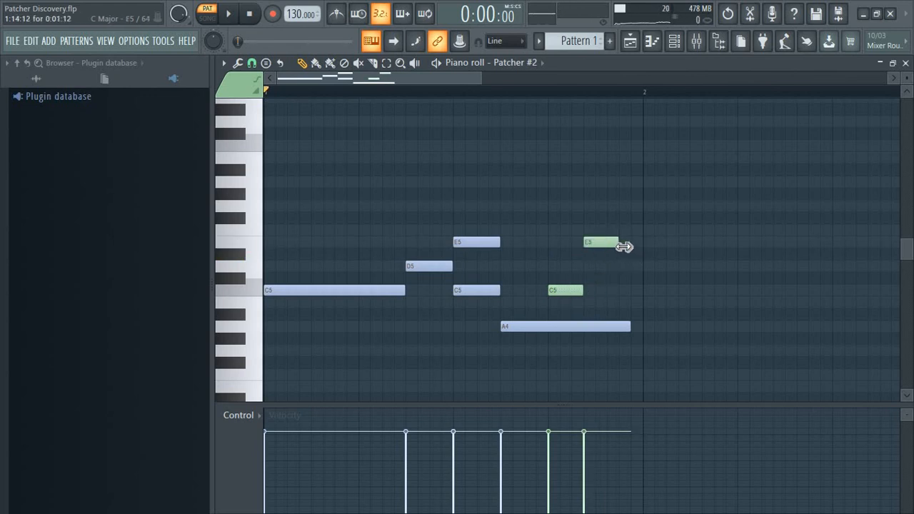
drag(630, 283, 618, 295)
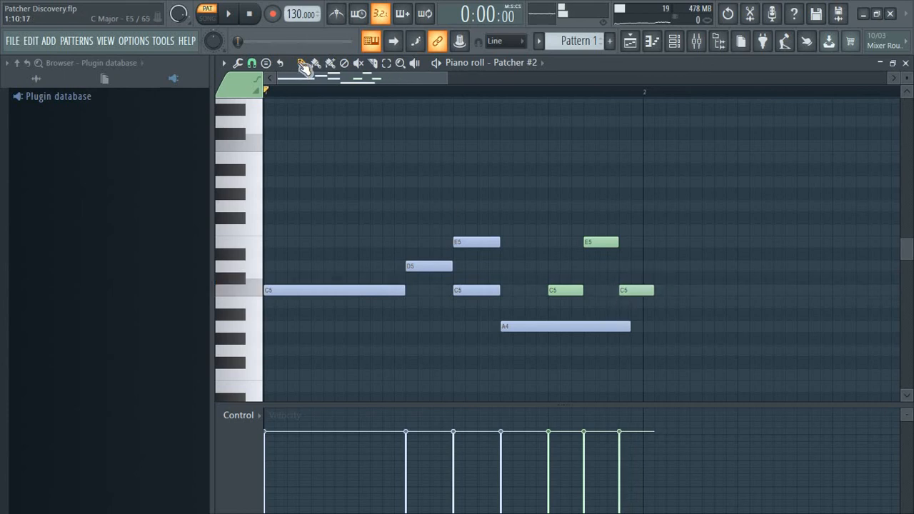
click(229, 16)
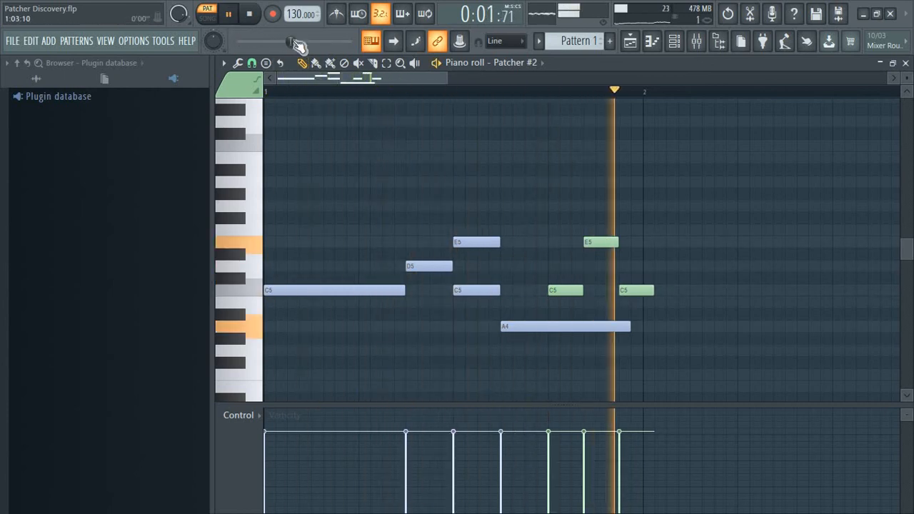
key(space)
Step: Delete the blue D5, the C5 and E5 at 1:09:00, and the long A4
right_click(437, 265)
right_click(477, 289)
right_click(477, 243)
right_click(565, 326)
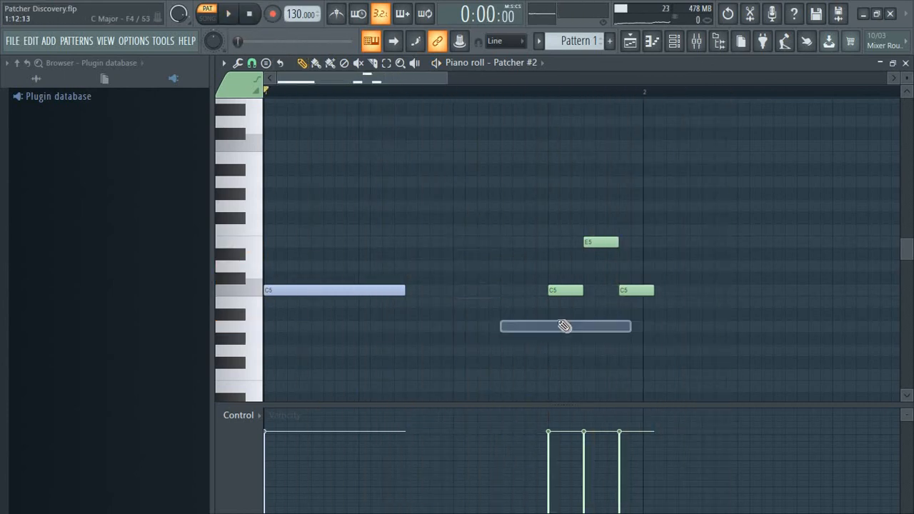
Step: Delete the blue C5 and last green C5, move the first green C5 to the pattern start, and place a 0:02:00 green E5 at 1:03:00
drag(574, 293, 262, 306)
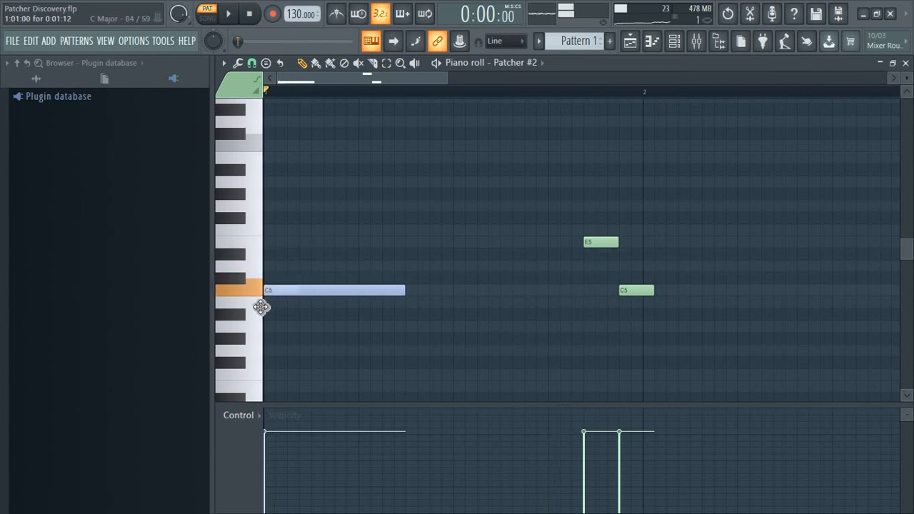
right_click(306, 292)
drag(592, 246, 307, 243)
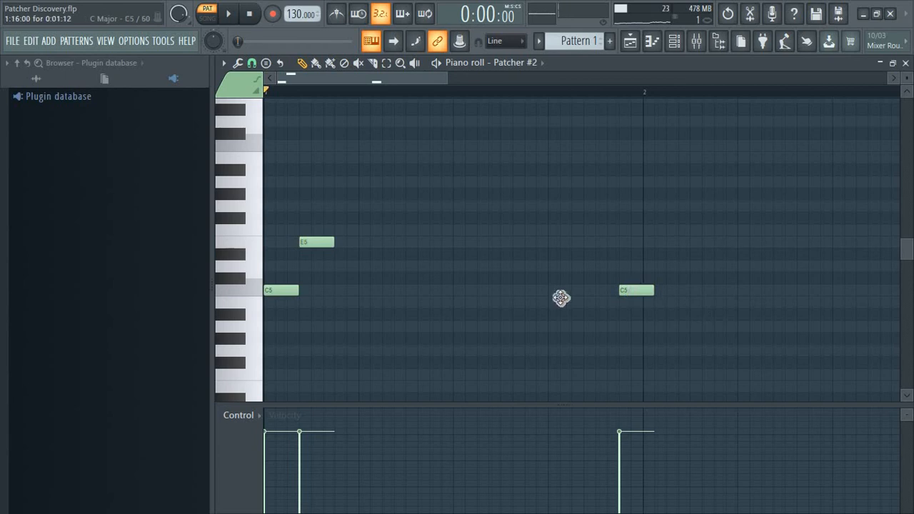
drag(634, 292, 341, 301)
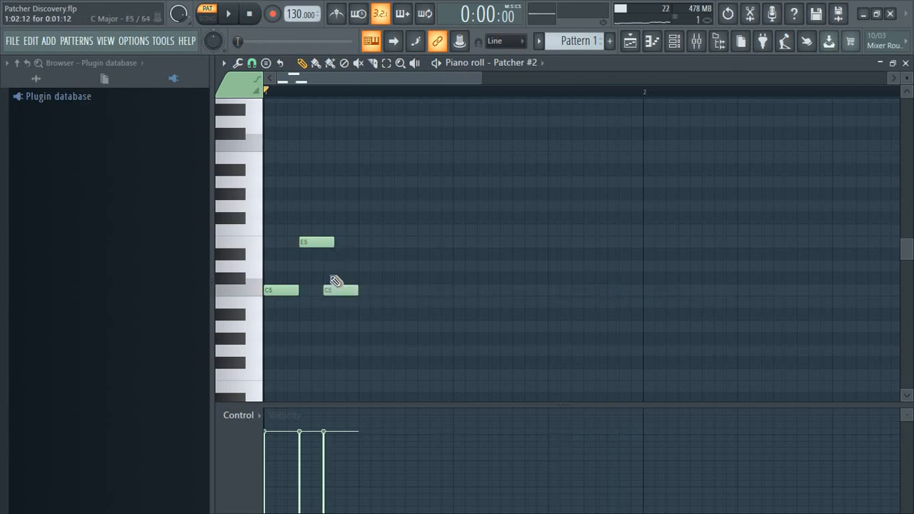
right_click(339, 290)
drag(333, 243, 309, 245)
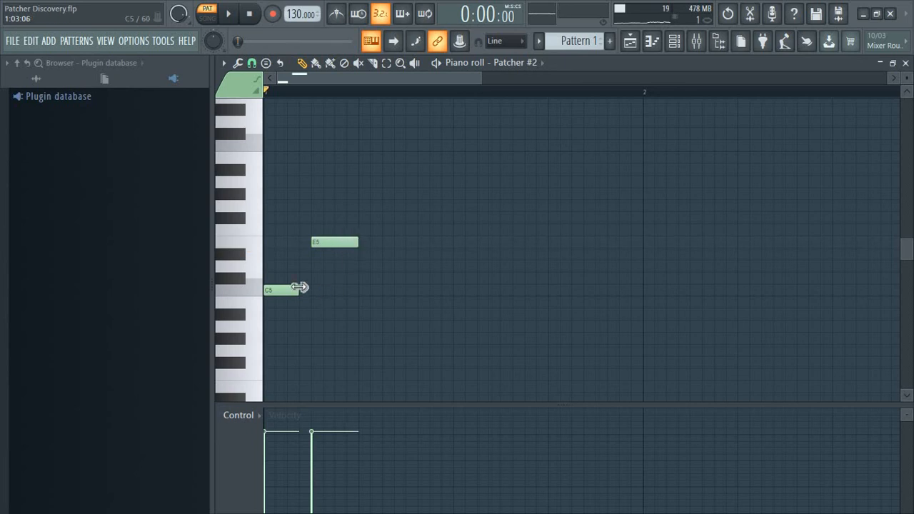
Step: Continue the green melody in 0:02:00 notes: C5 at 1:05:00, E5 at 1:07:00, C5 at 1:09:00, G5 at 1:11:00 and E5 at 1:13:00
click(369, 289)
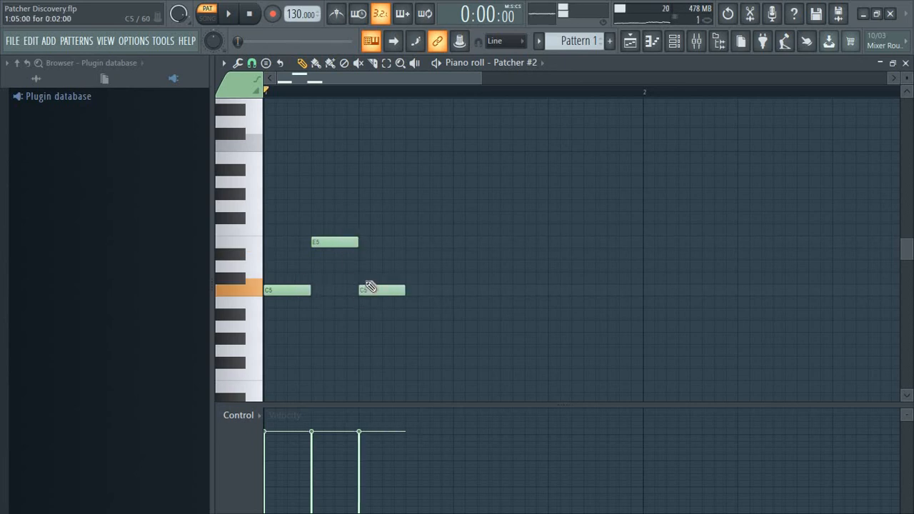
click(409, 242)
click(457, 290)
drag(456, 290, 444, 290)
drag(510, 193, 497, 208)
click(558, 244)
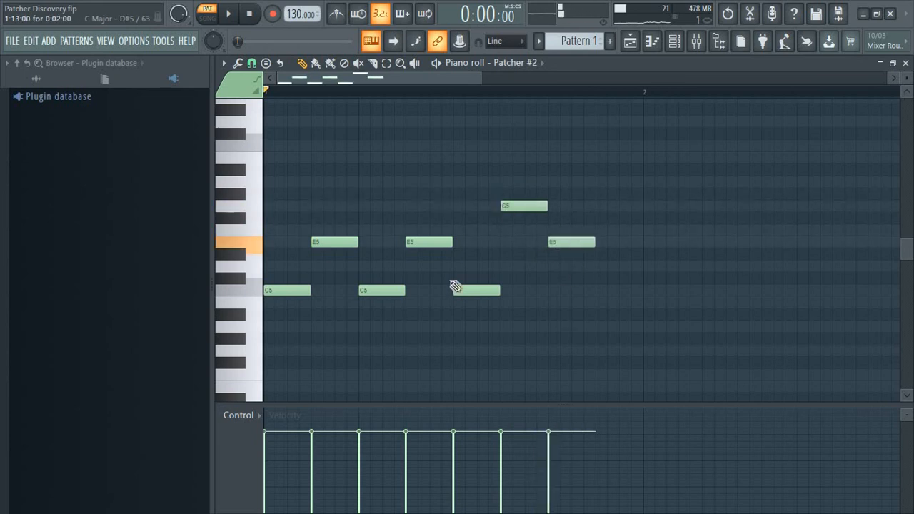
Step: Add a bass line with A4 at 1:01:00 for 0:08:00, G4 at 1:09:00 for 0:04:00 and B4 at 1:13:00 for 0:04:00
click(279, 339)
drag(263, 323, 366, 334)
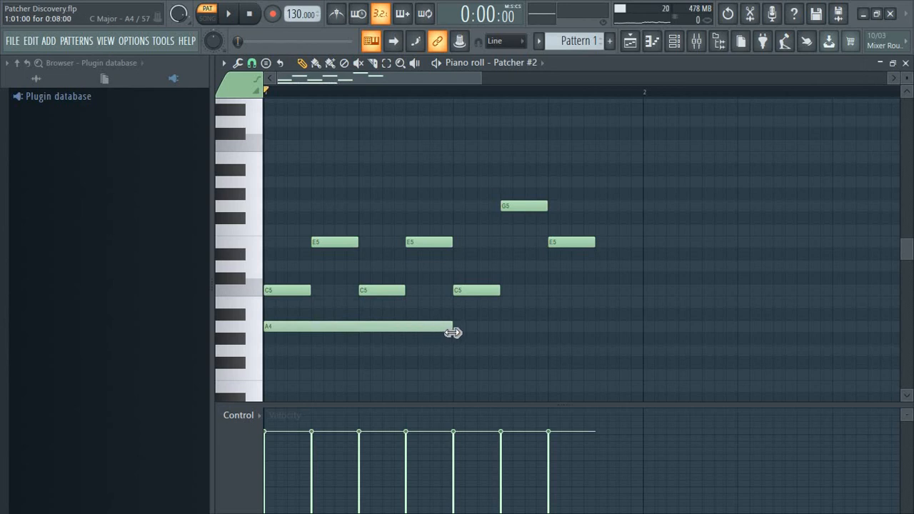
click(453, 364)
drag(453, 363, 464, 353)
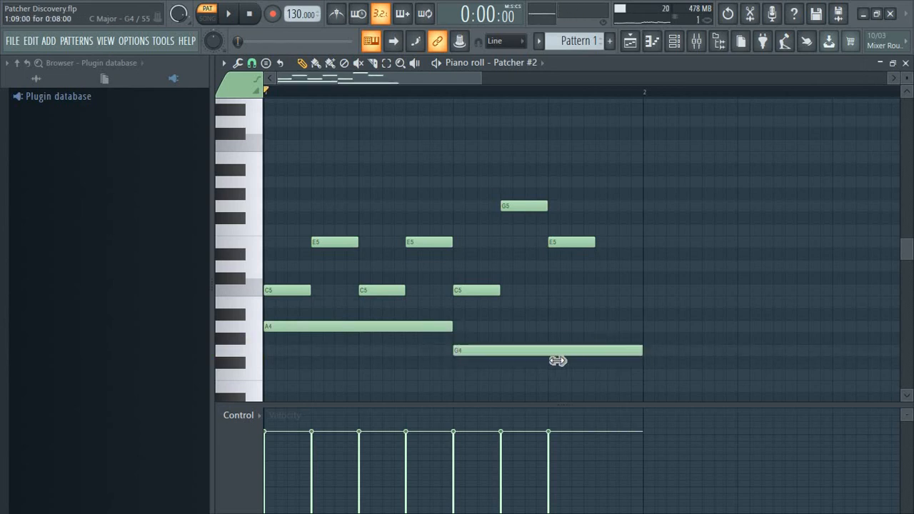
drag(558, 360, 550, 357)
drag(561, 314, 547, 298)
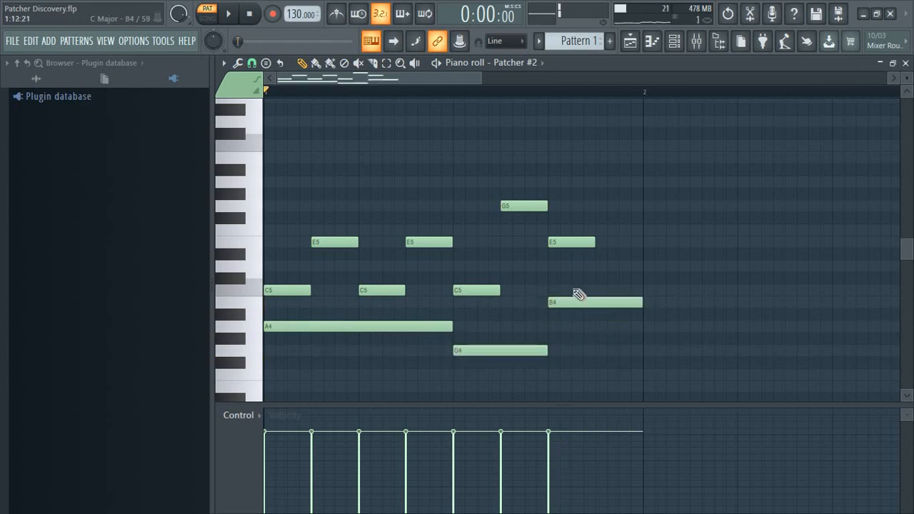
Step: Try to recolor the A4, G4 and B4 notes together by selecting them and choosing color group 5
drag(547, 381, 404, 325)
ctrl+click(563, 304)
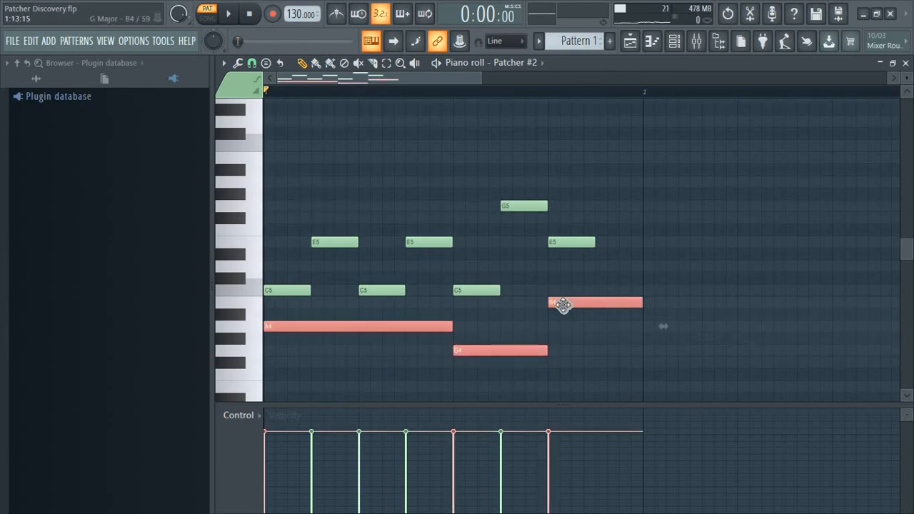
double_click(564, 305)
click(541, 214)
click(238, 91)
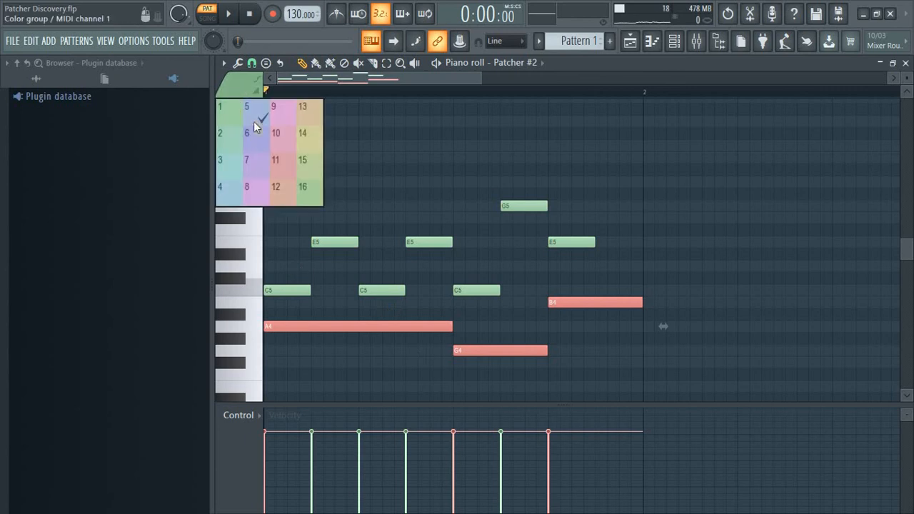
click(253, 117)
click(417, 375)
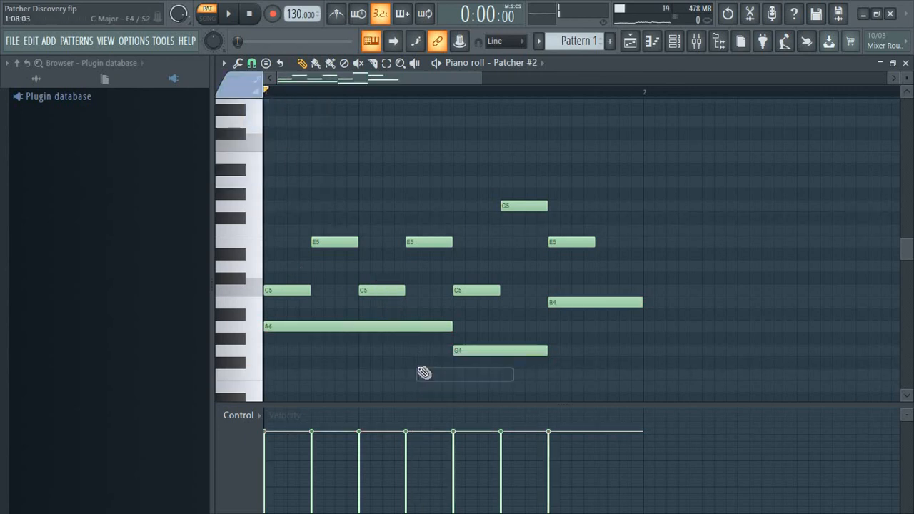
Step: Set the color of the A4, G4 and B4 notes to color group 5 one by one in their note properties
double_click(379, 325)
click(535, 244)
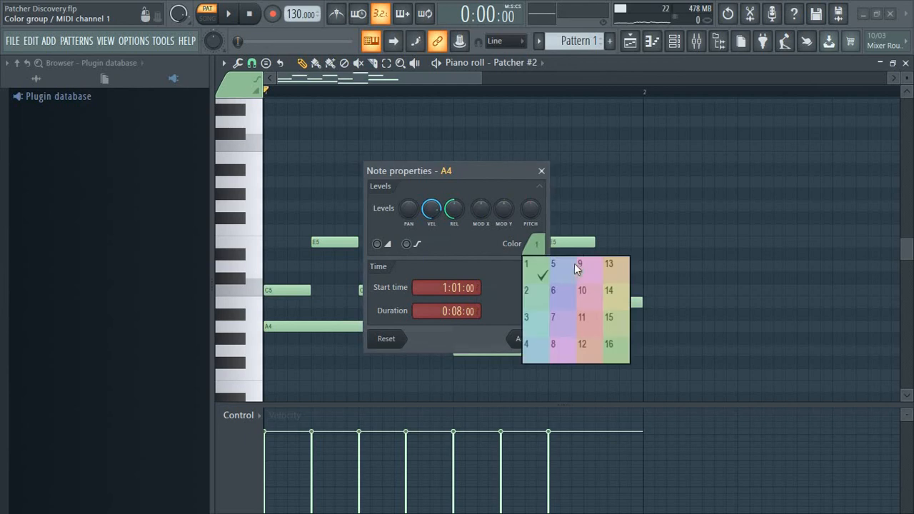
click(529, 343)
click(531, 339)
double_click(493, 349)
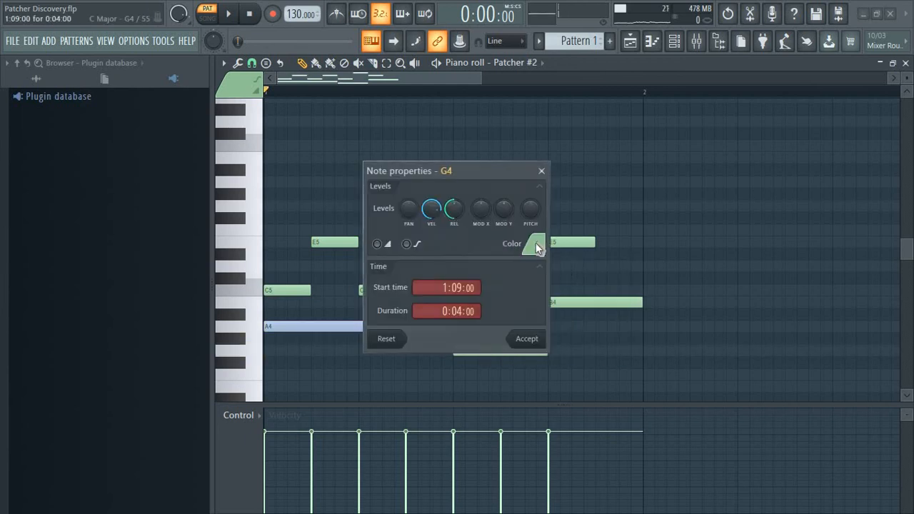
click(535, 243)
click(532, 344)
click(526, 337)
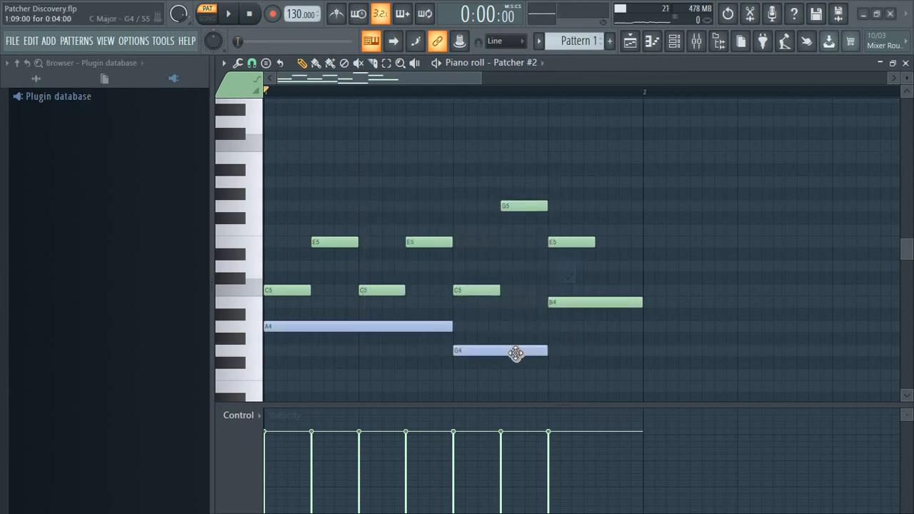
double_click(565, 301)
click(535, 243)
click(562, 268)
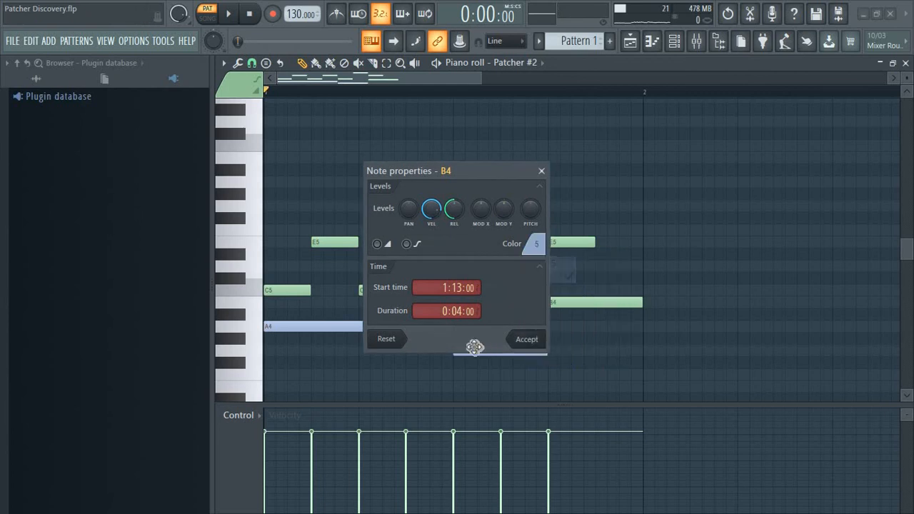
click(526, 339)
Step: Bring up the Channel rack, move it higher over the piano roll and close it again
click(674, 40)
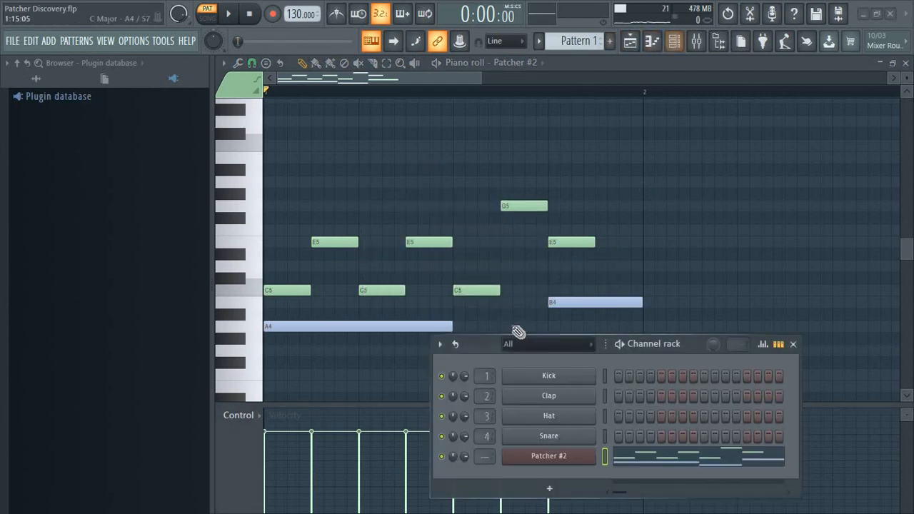
drag(517, 333, 529, 202)
click(804, 212)
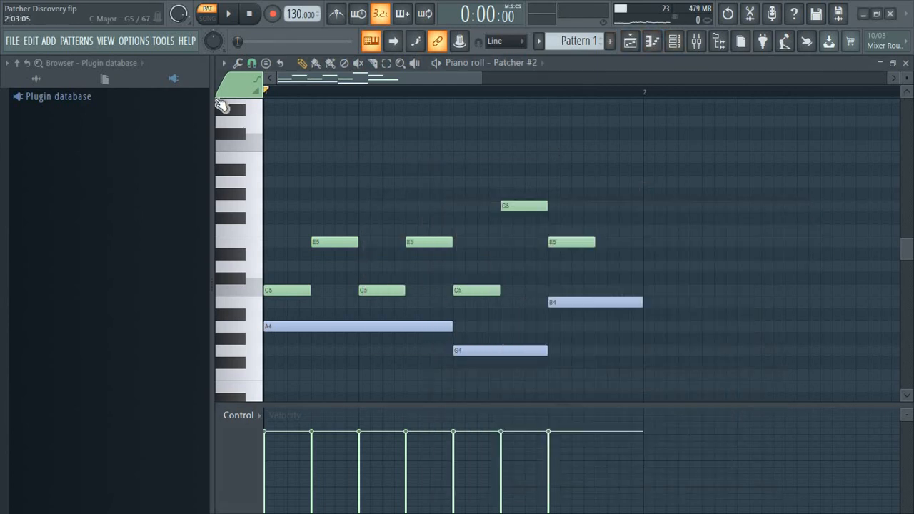
Step: Play the two-color pattern, lower the project tempo to 67 BPM and restart playback
click(235, 16)
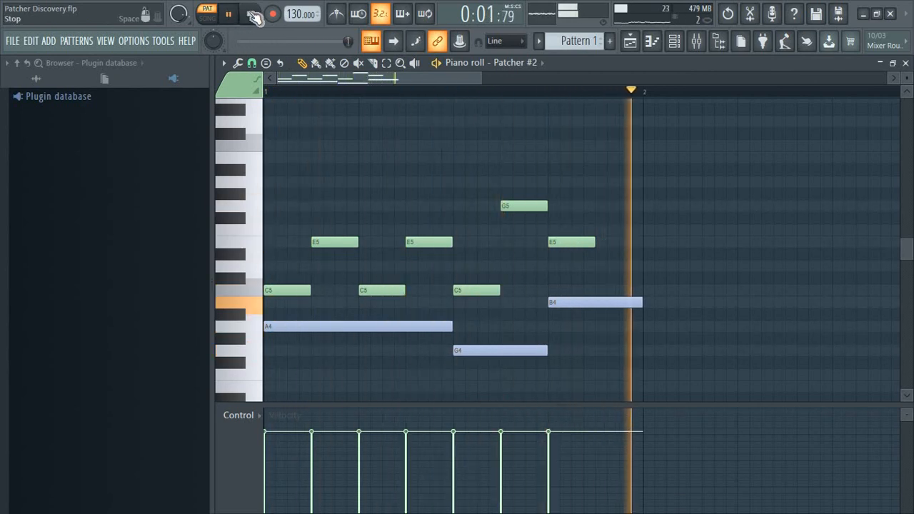
click(252, 15)
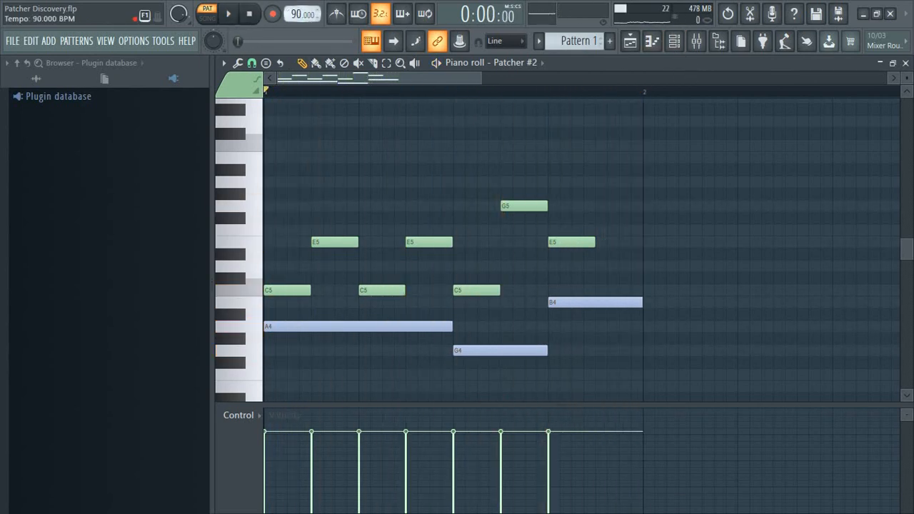
drag(302, 14, 303, 7)
click(229, 13)
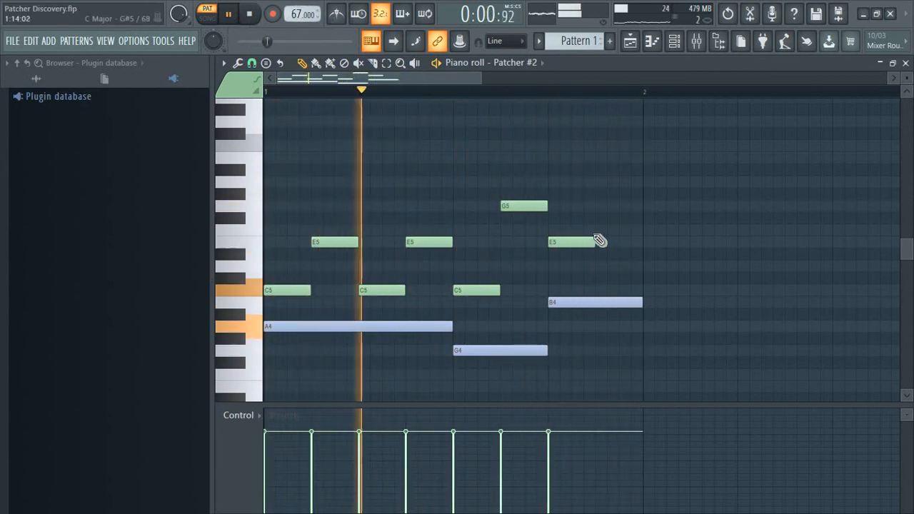
Step: Add a green G5 note at 1:15:00 ending at the bar line, and stop playback
drag(612, 227, 604, 205)
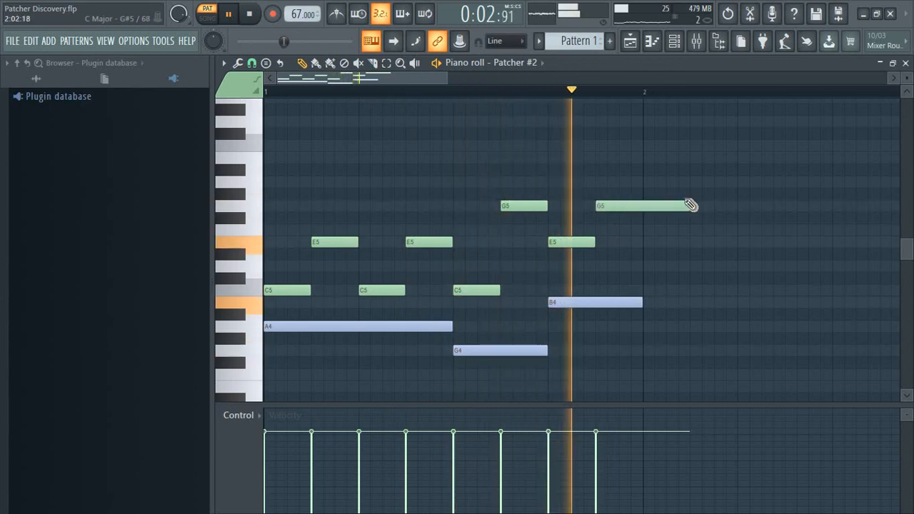
click(699, 198)
right_click(699, 198)
drag(690, 205, 642, 207)
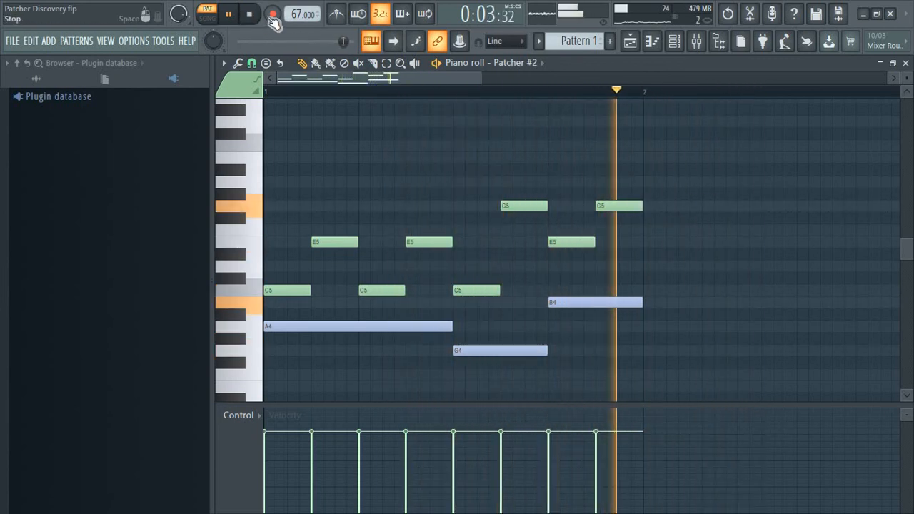
key(space)
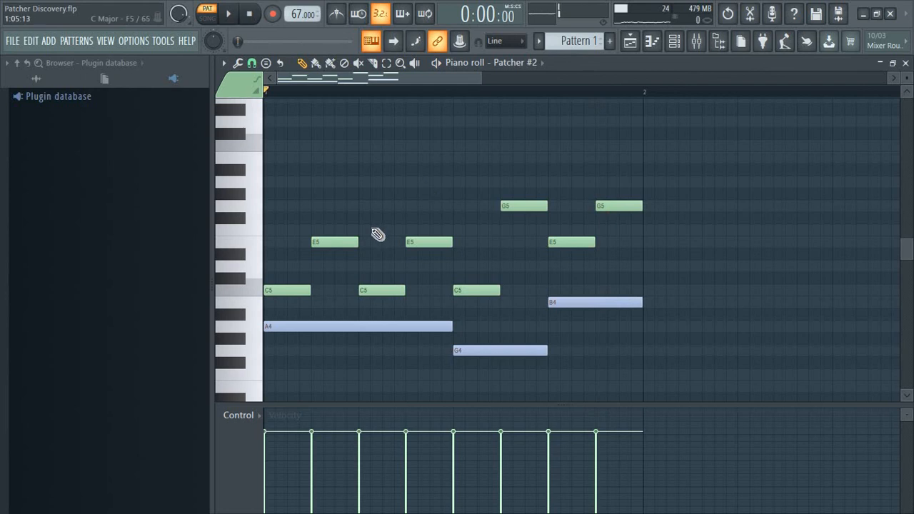
Step: Pick up the blue A4 note's color and check the note properties of the green C5 at 1:05:00
click(388, 322)
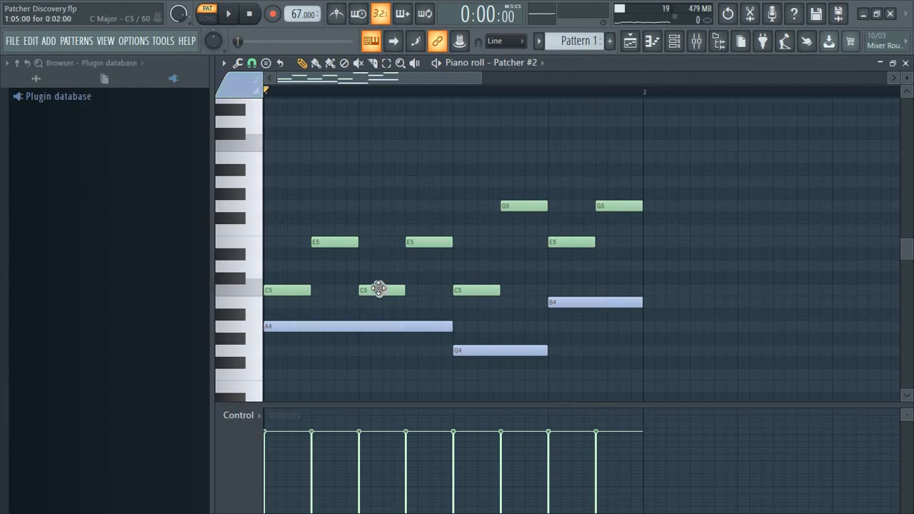
double_click(378, 289)
click(543, 174)
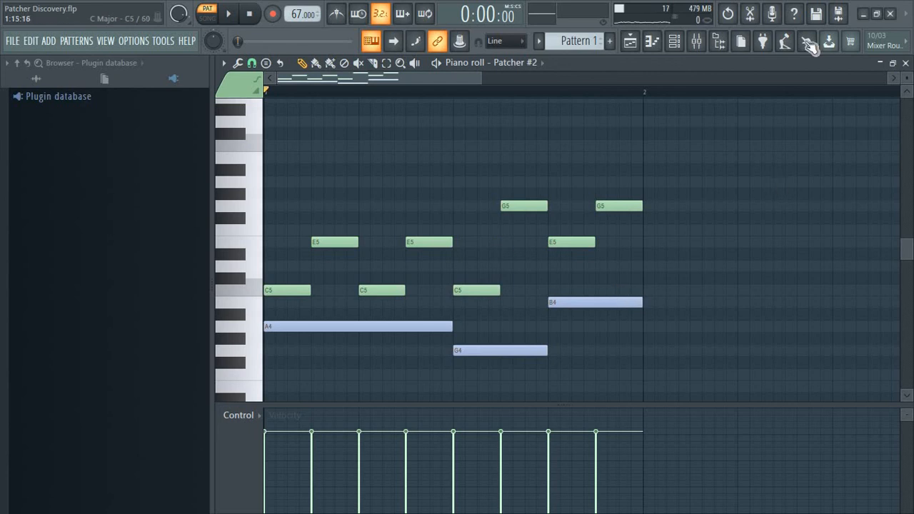
Step: Bring up the Channel rack, look at the Mixer, and move the rack higher over the piano roll
click(676, 41)
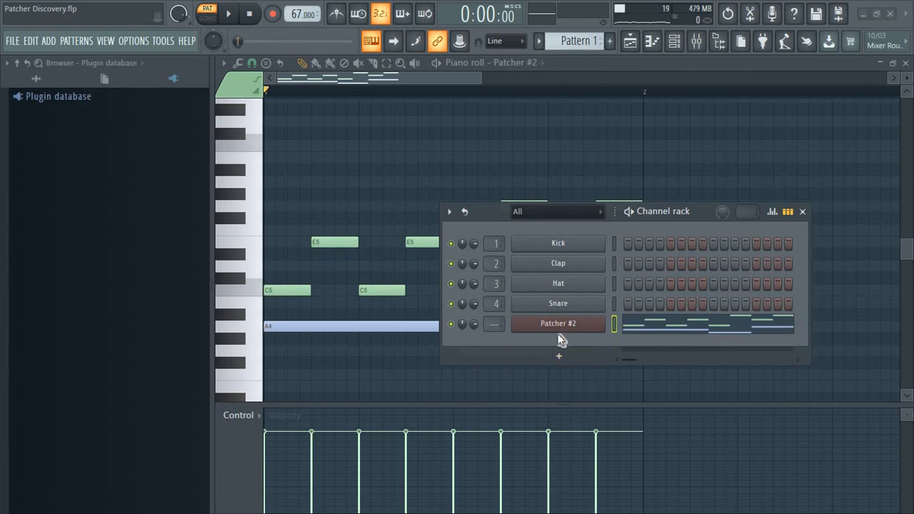
key(F9)
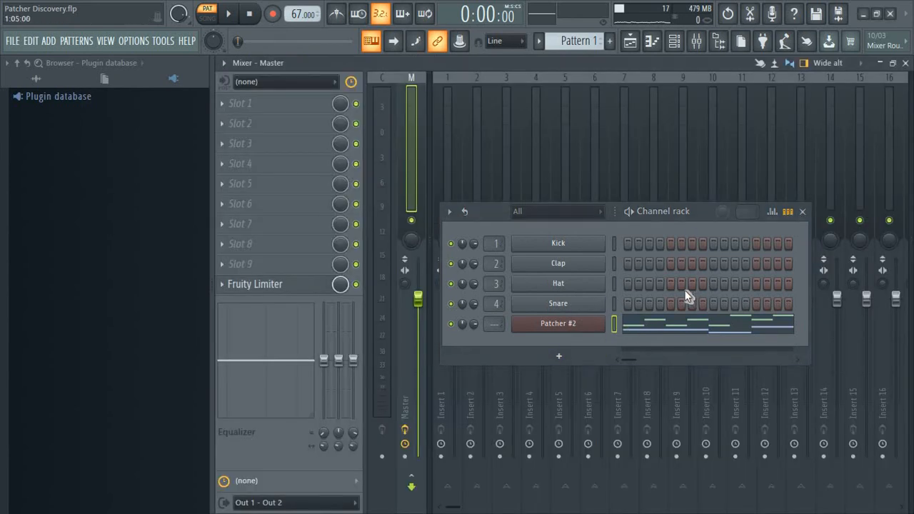
click(648, 328)
click(649, 328)
click(648, 327)
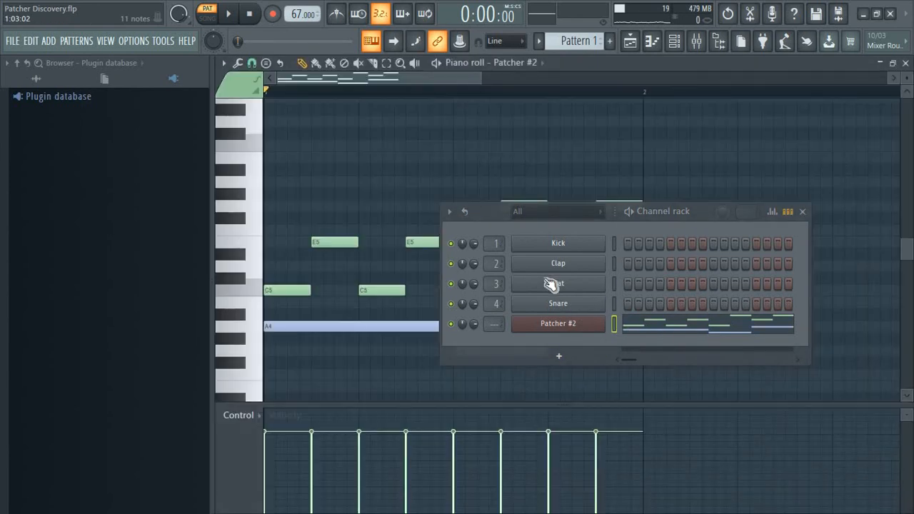
drag(500, 217, 592, 166)
key(F9)
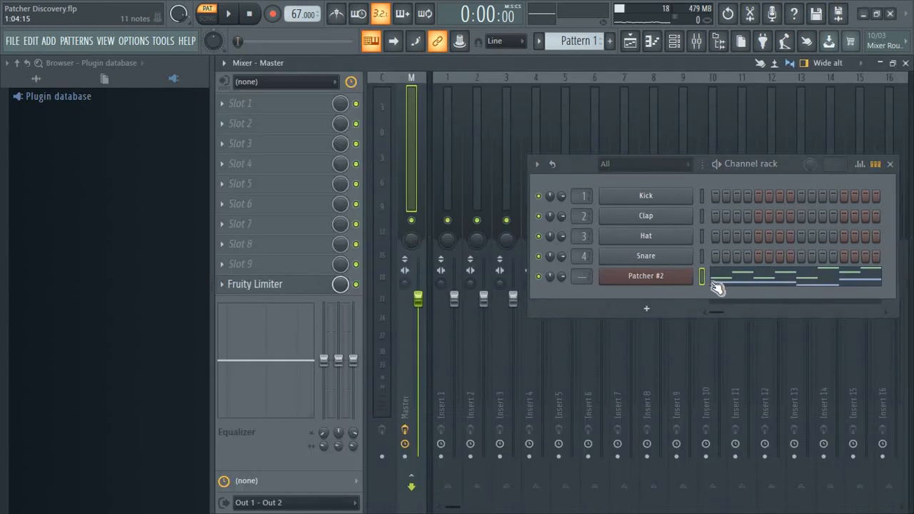
key(F9)
Step: Open the Patcher #2 channel's module map and arrange its window and the Channel rack side by side
right_click(657, 276)
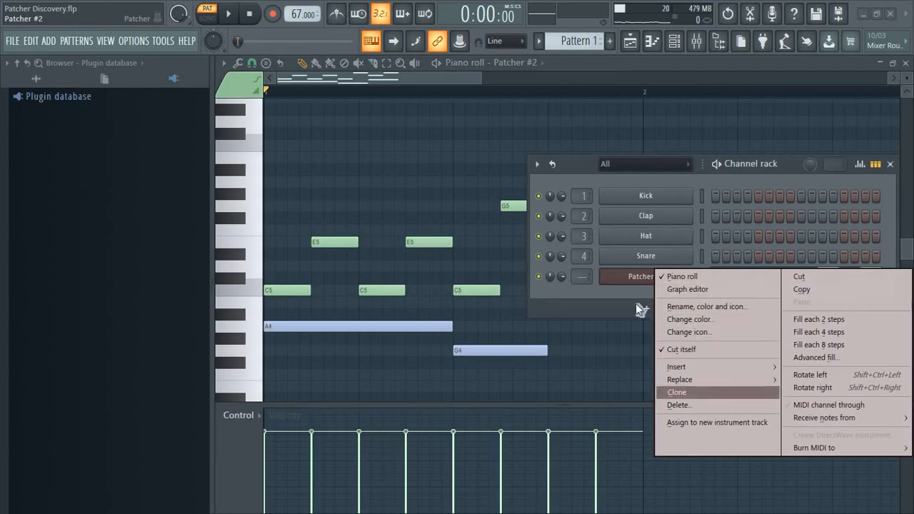
click(631, 280)
click(630, 277)
drag(580, 164, 652, 228)
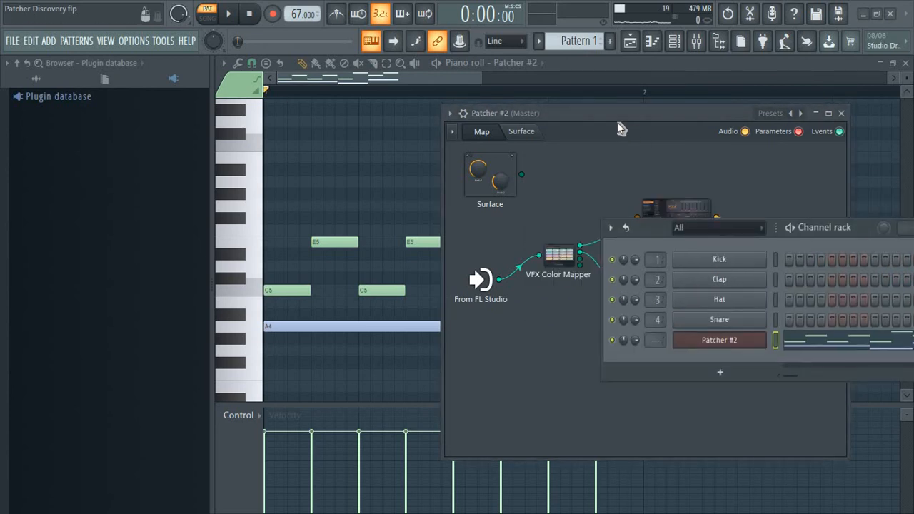
drag(619, 127, 435, 120)
drag(647, 230, 676, 317)
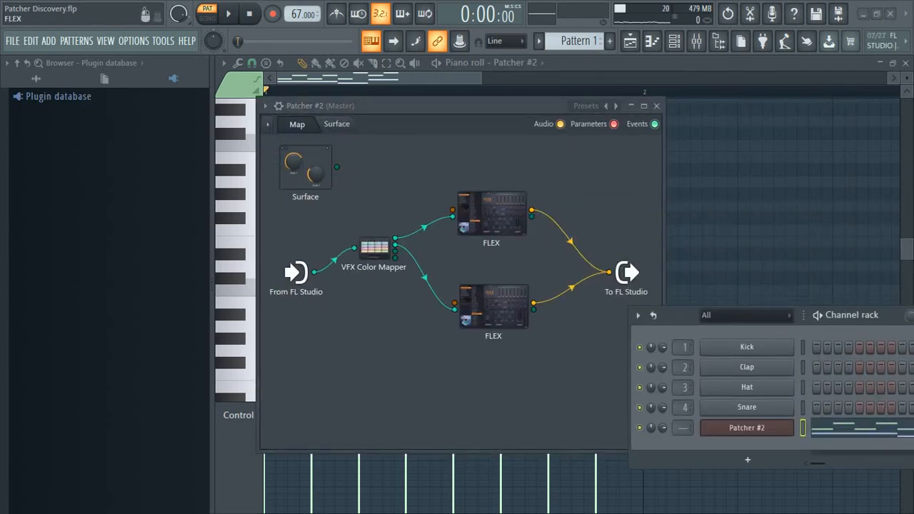
Step: Move the upper FLEX module up in the Patcher map and add a Fruity Delay 2 effect beside it
drag(492, 211, 434, 180)
right_click(547, 202)
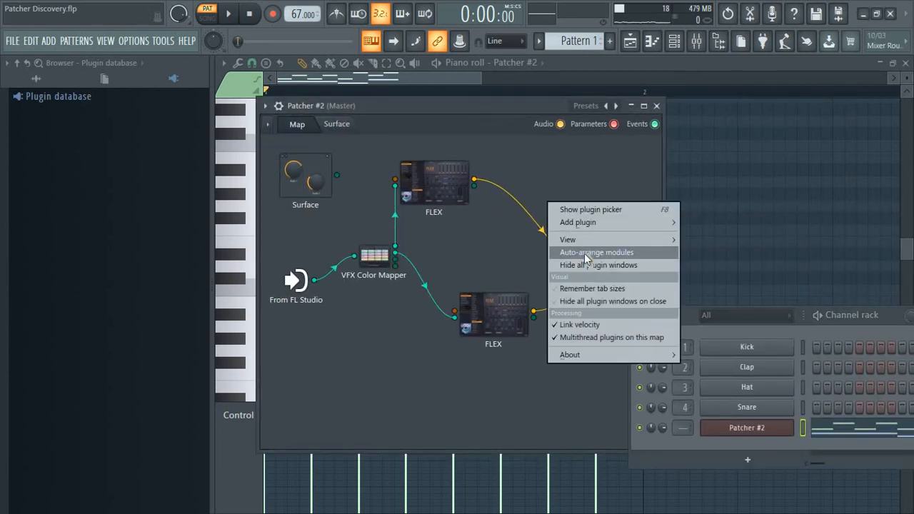
click(505, 192)
right_click(503, 186)
mouse_move(536, 206)
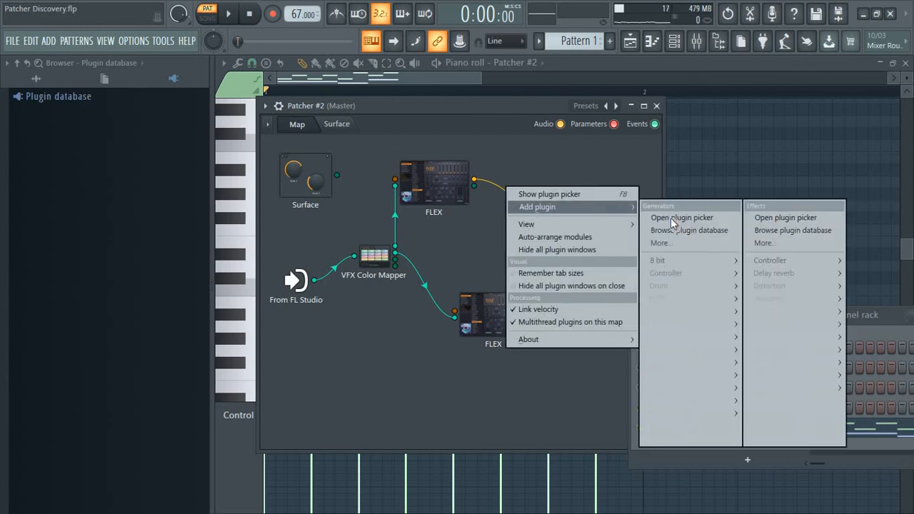
mouse_move(756, 273)
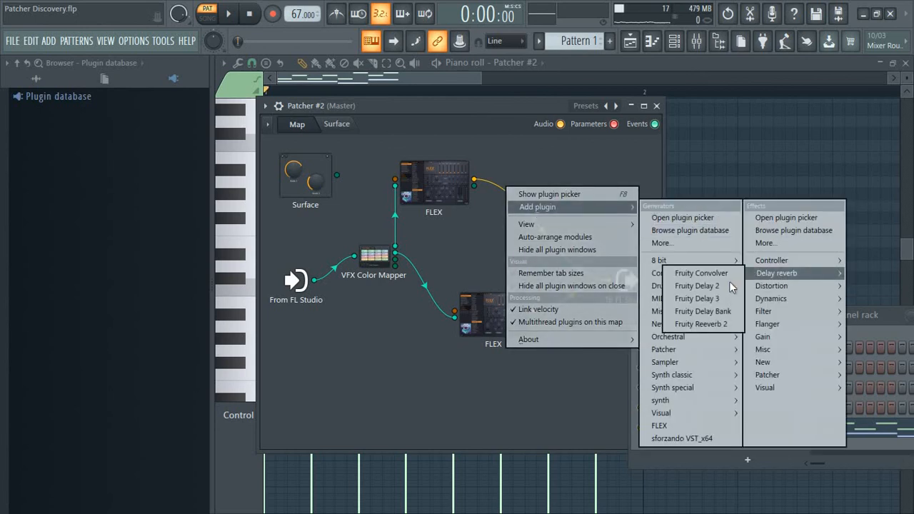
click(703, 286)
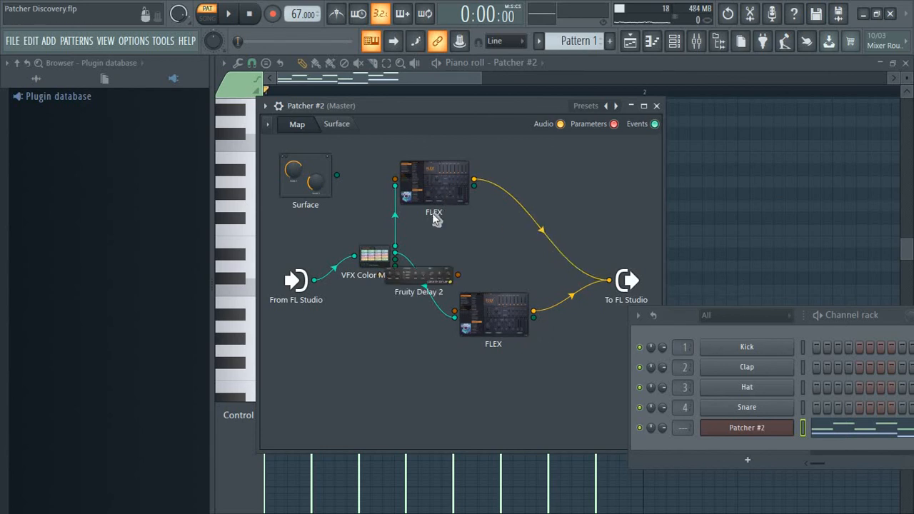
drag(424, 278, 576, 182)
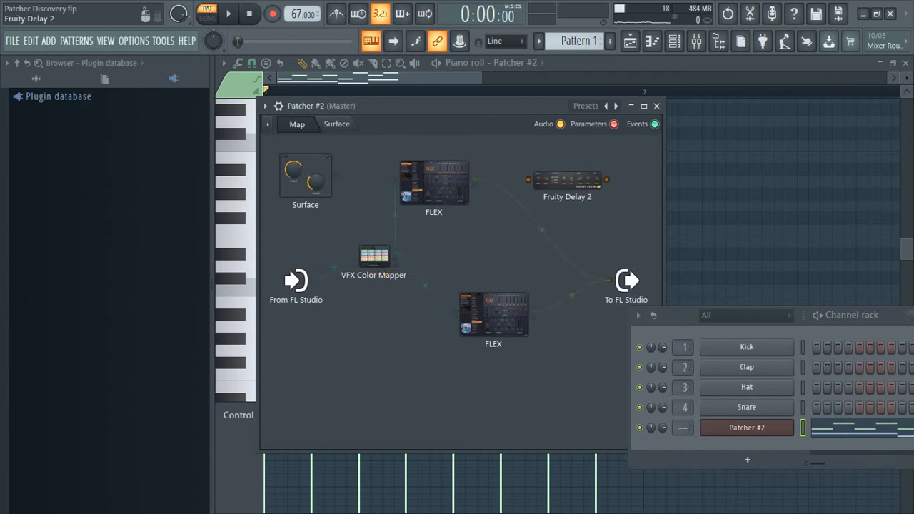
right_click(437, 193)
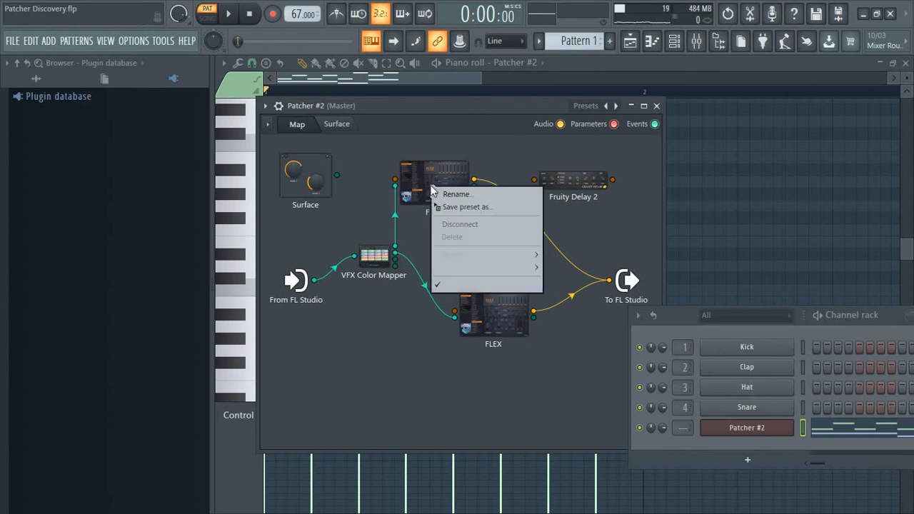
click(457, 195)
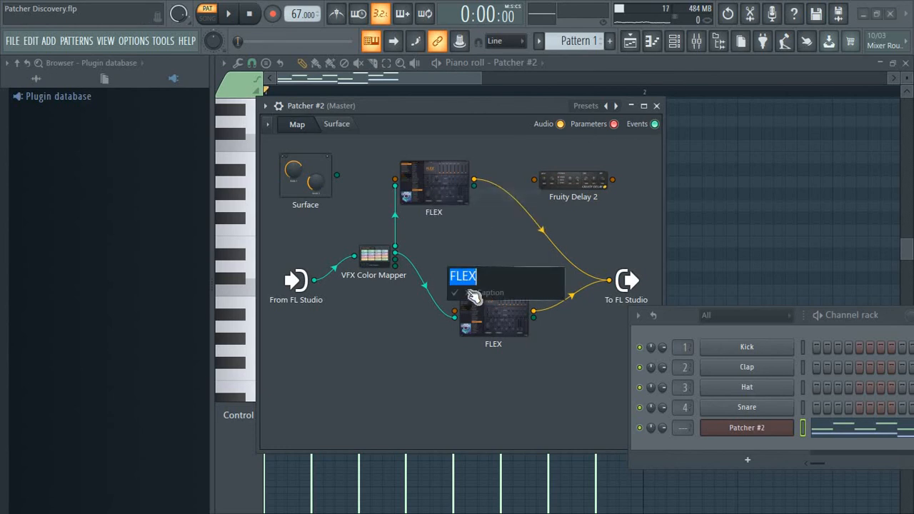
key(Escape)
Step: Check which preset the upper FLEX module uses and rename the module as Pizzacato
double_click(442, 190)
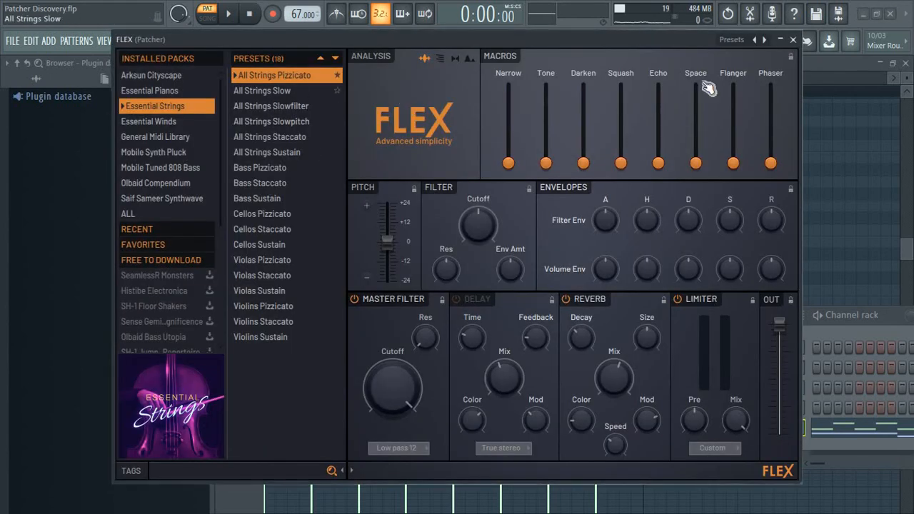
click(792, 39)
right_click(432, 185)
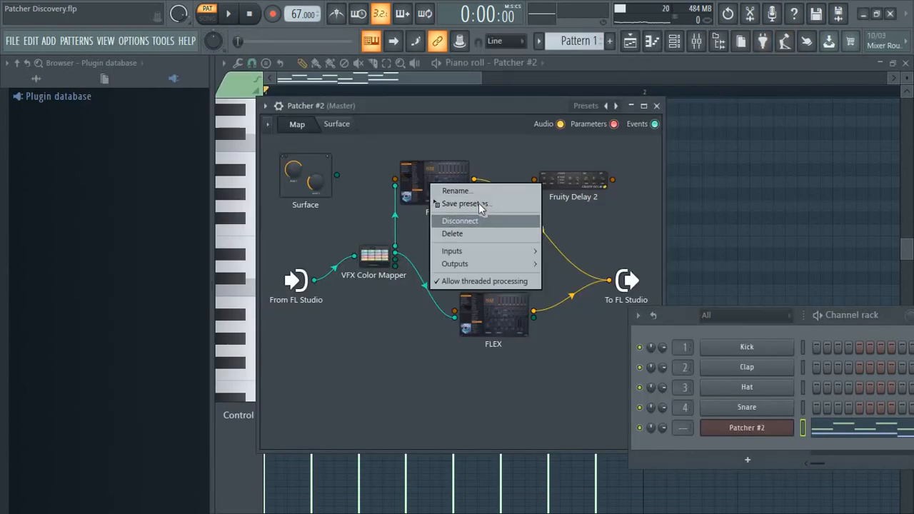
click(458, 191)
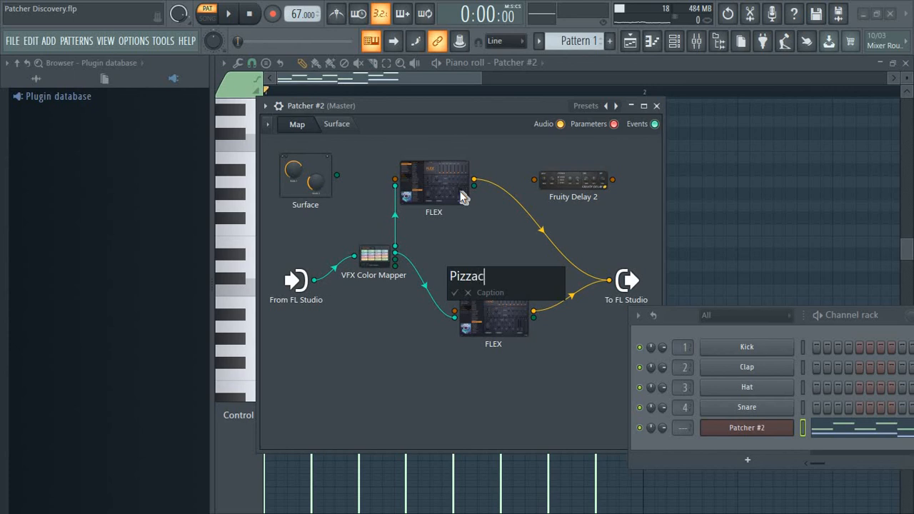
key(Escape)
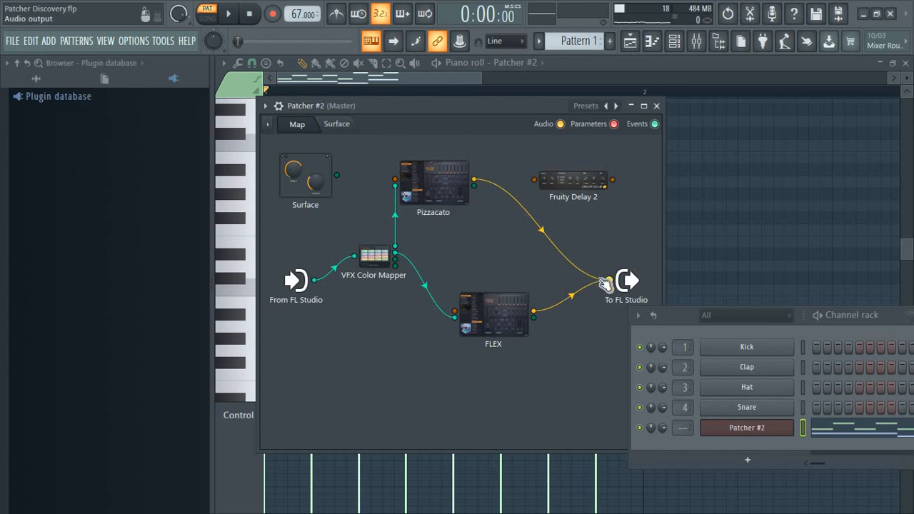
Step: Route the Pizzacato audio through Fruity Delay 2 into To FL Studio, and tidy the positions of both modules
drag(605, 284, 533, 179)
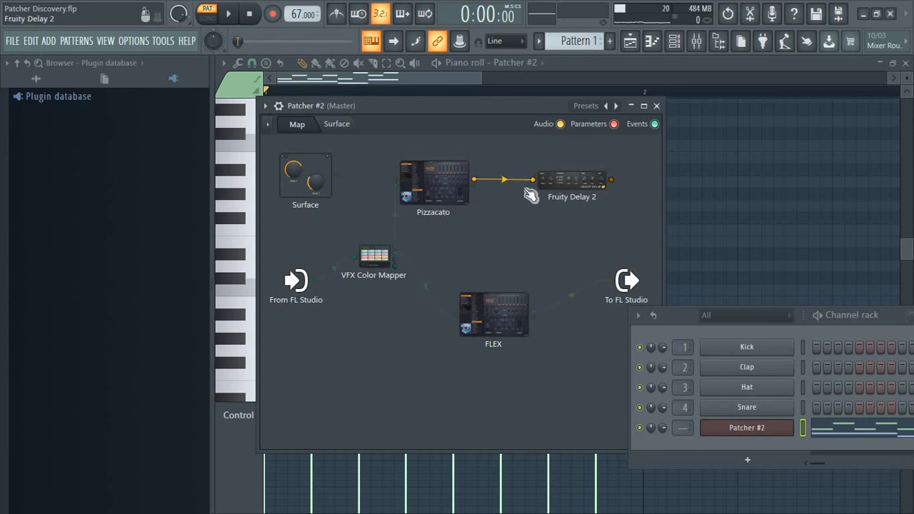
drag(596, 183, 609, 280)
drag(507, 195, 594, 180)
drag(452, 185, 490, 199)
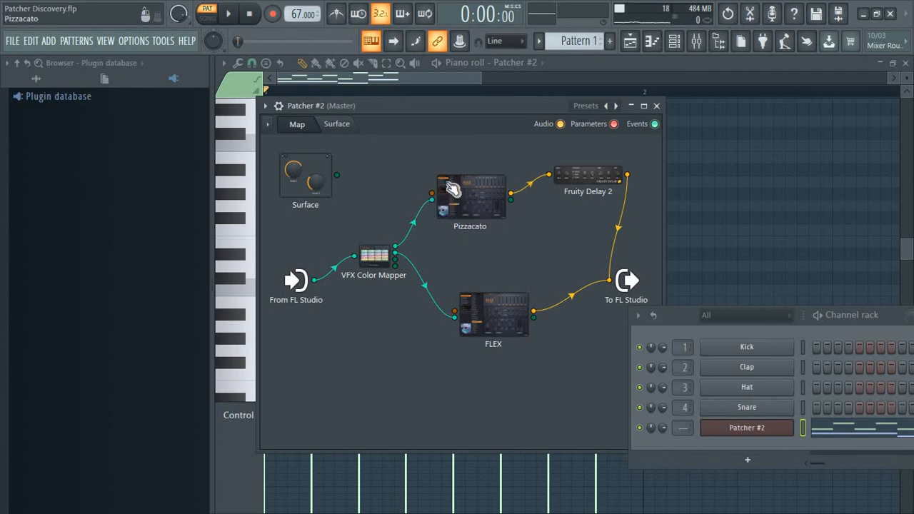
Step: Check the Pizzacato module's FLEX settings and audition the pattern with the delay before closing Patcher
double_click(470, 208)
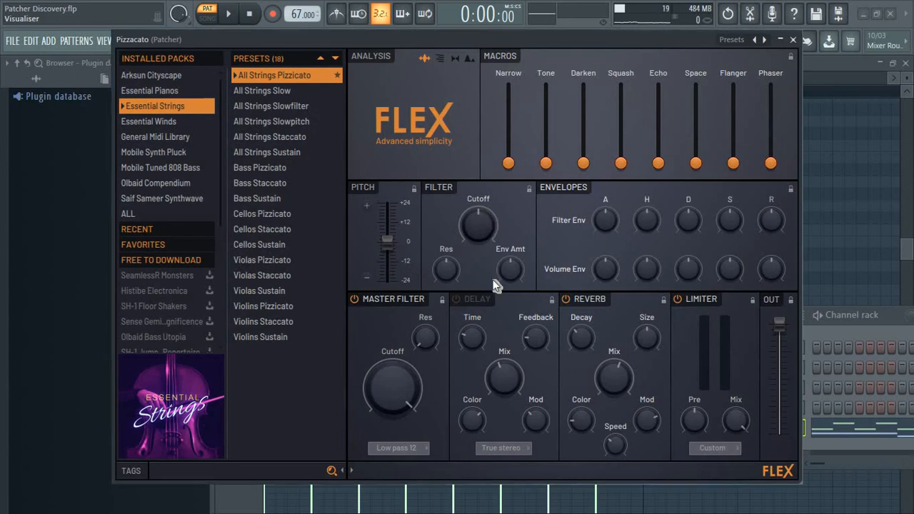
click(793, 41)
click(230, 15)
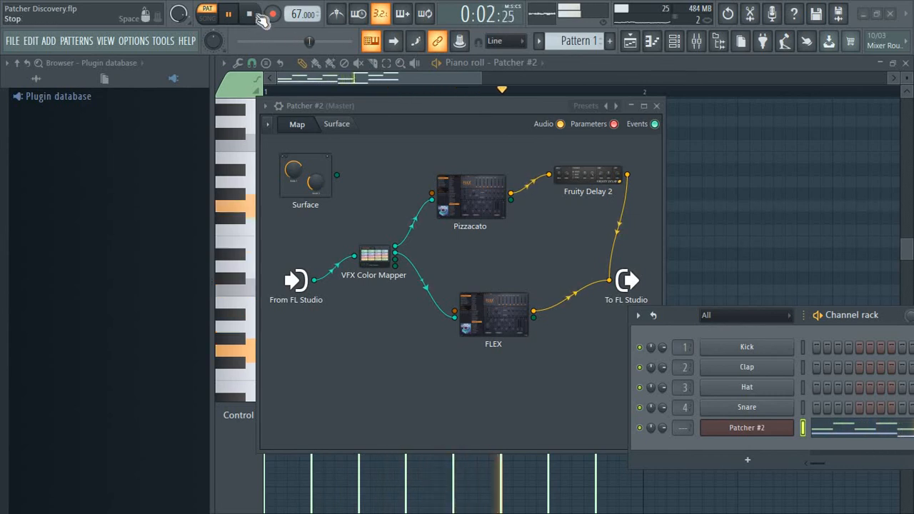
key(space)
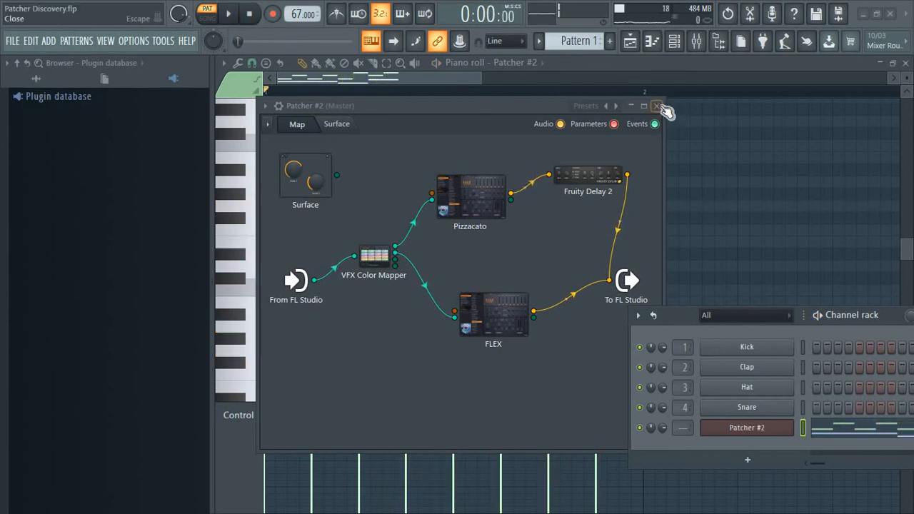
click(657, 108)
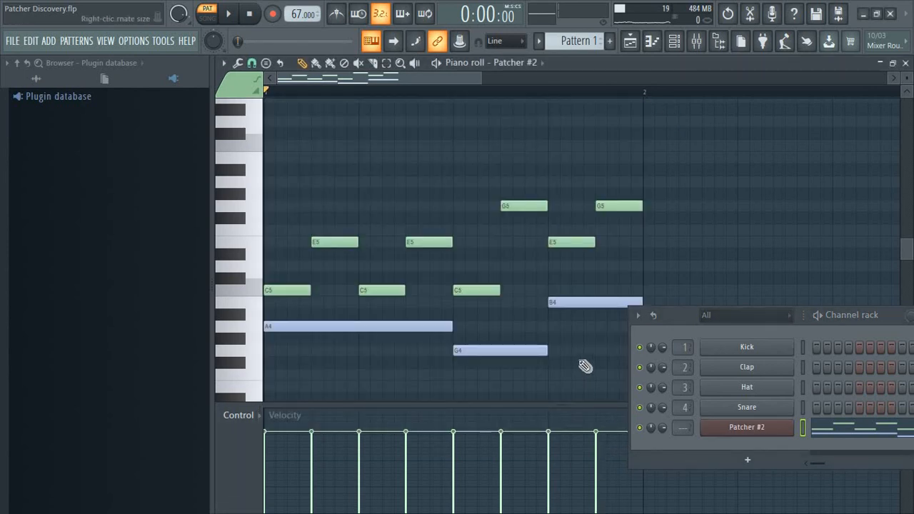